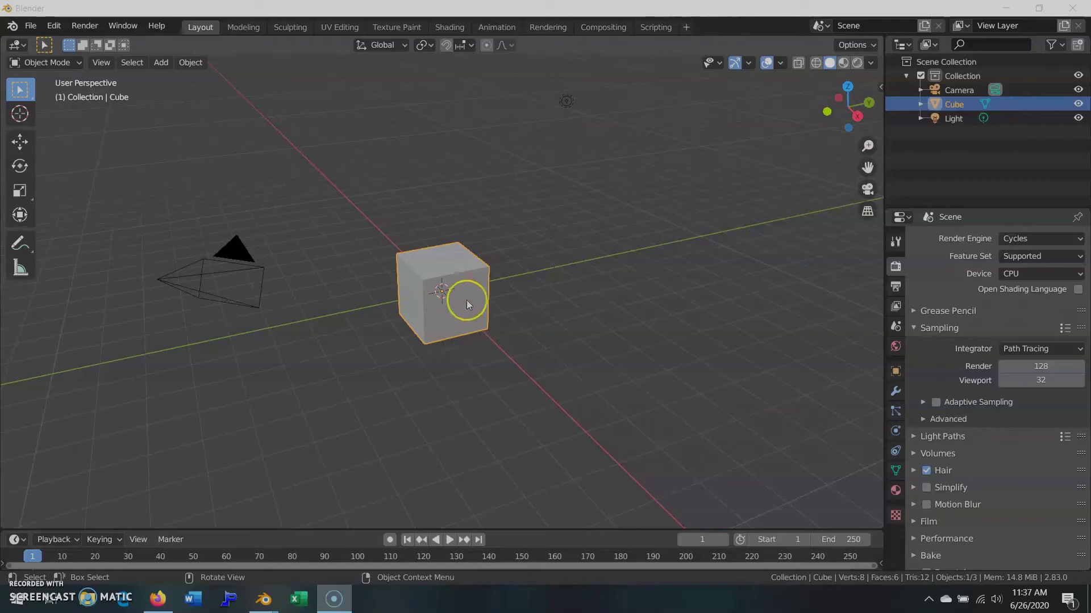
# Delete the default cube and change the point light into a Sun lamp.
pyautogui.press('x')
pyautogui.click(580, 142)
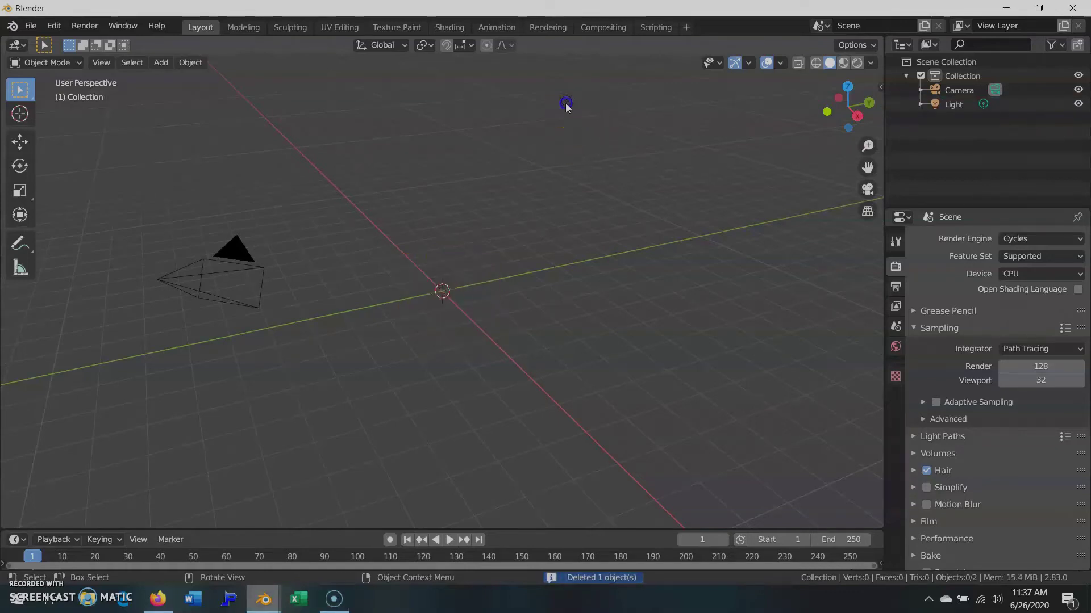
pyautogui.click(565, 103)
pyautogui.click(896, 430)
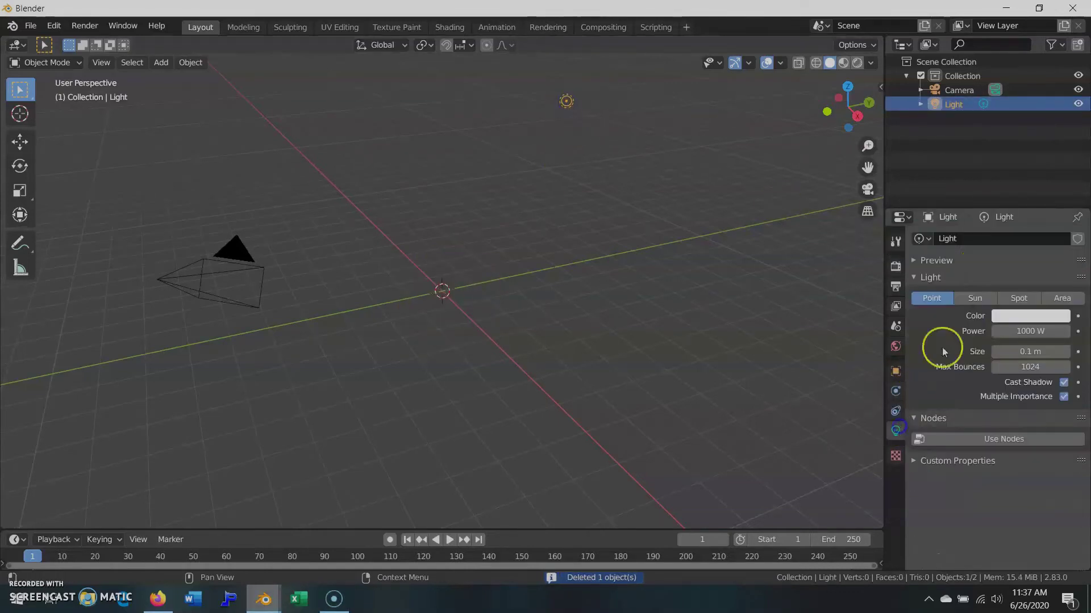
pyautogui.click(973, 300)
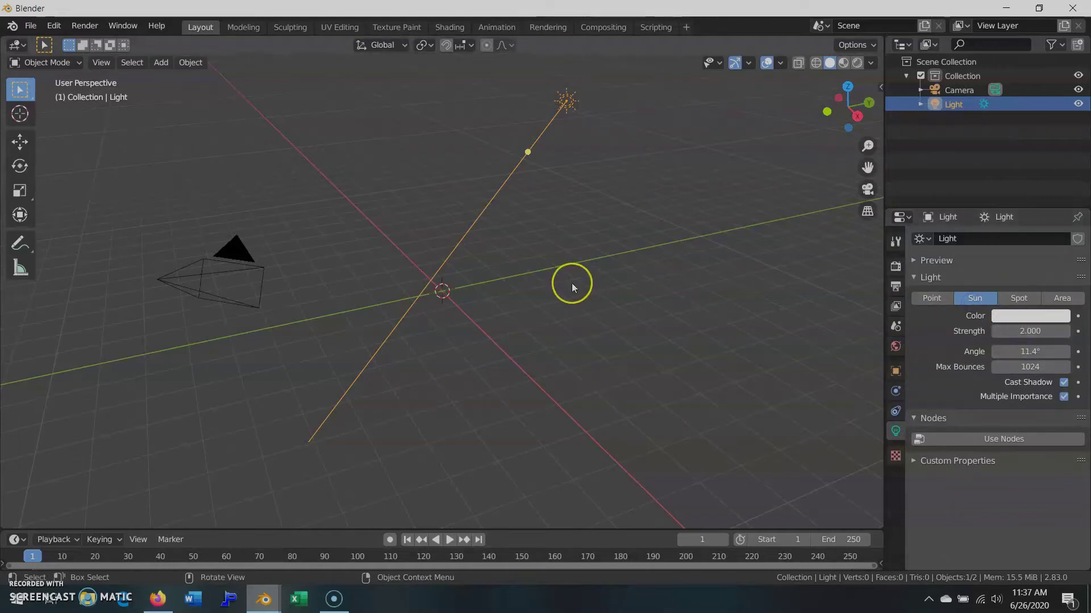
# Clear the sun's rotation, then move and tilt it from the right-side view.
pyautogui.hotkey('alt', 'r')
pyautogui.press('KP_3')
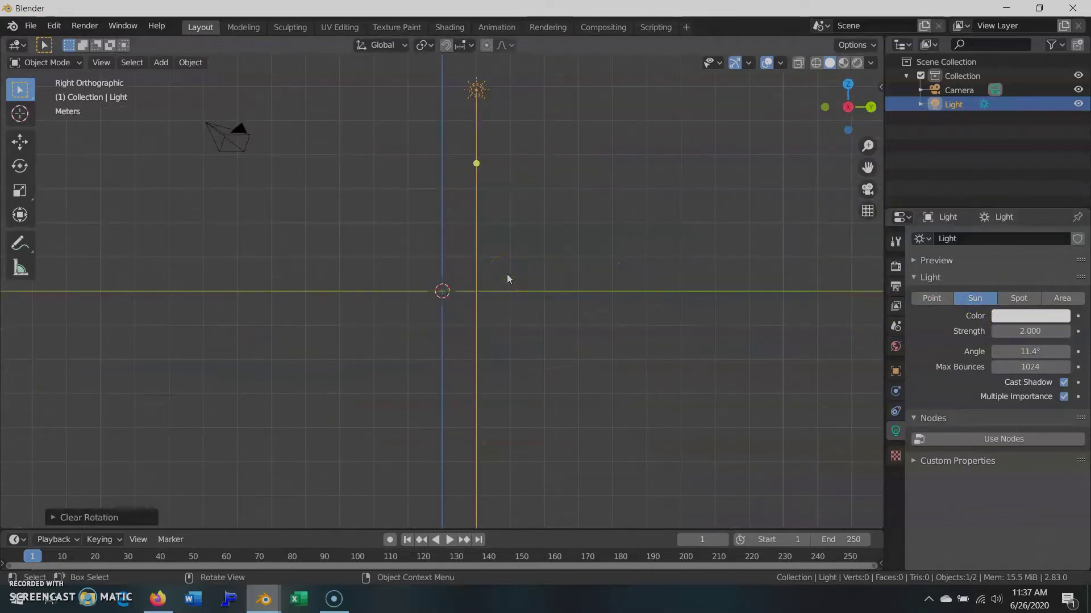
pyautogui.press('g')
pyautogui.click(253, 238)
pyautogui.press('r')
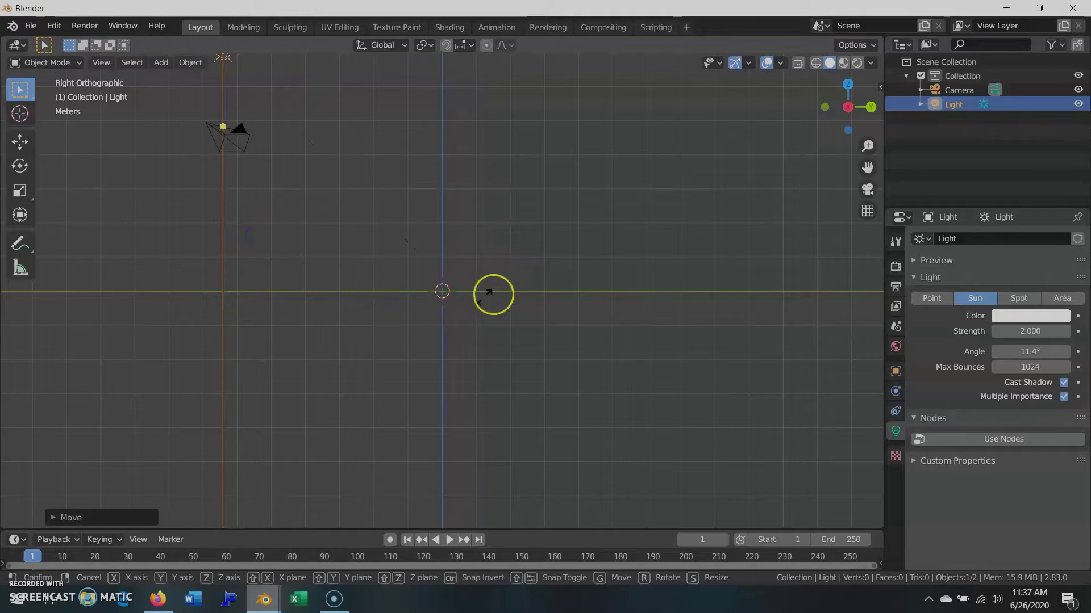
pyautogui.click(700, 414)
# Reposition and re-aim the sun lamp from the top view.
pyautogui.press('KP_7')
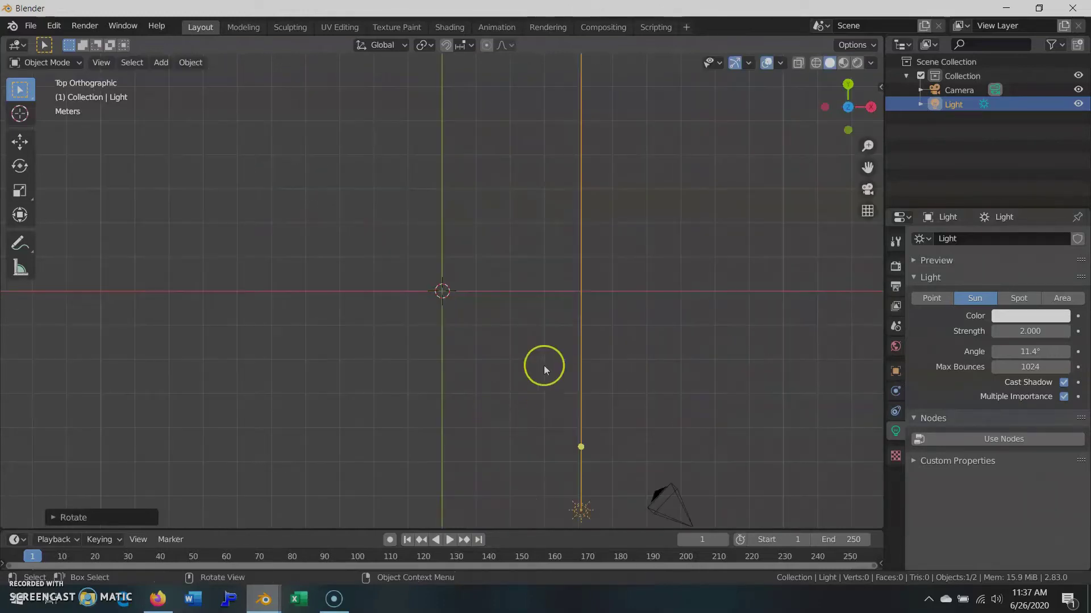
pyautogui.press('g')
pyautogui.click(390, 389)
pyautogui.press('r')
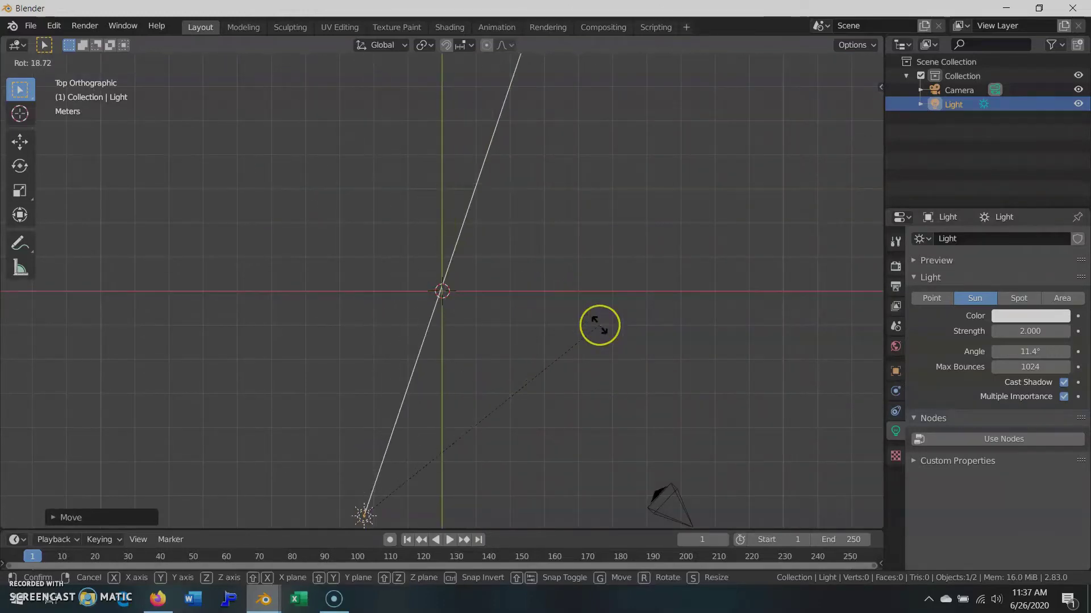
pyautogui.click(594, 323)
pyautogui.moveTo(589, 321)
pyautogui.mouseDown(button='middle')
pyautogui.moveTo(523, 302)
pyautogui.moveTo(538, 301)
pyautogui.mouseUp(button='middle')
pyautogui.hotkey('shift', 'a')
# Add a UV sphere and delete its top vertex to open a hole.
pyautogui.click(606, 340)
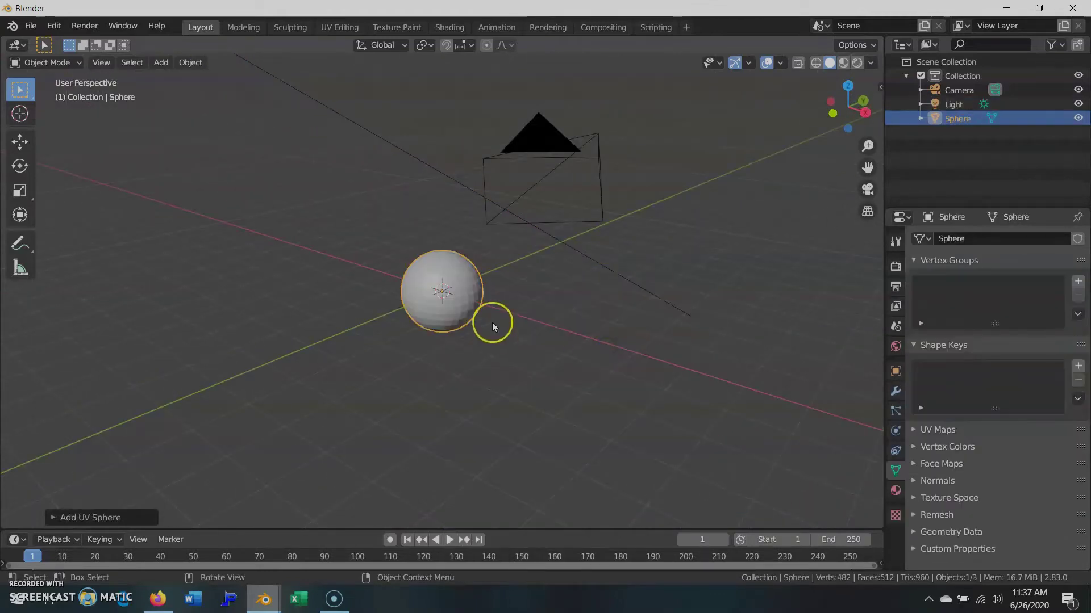
pyautogui.press('Tab')
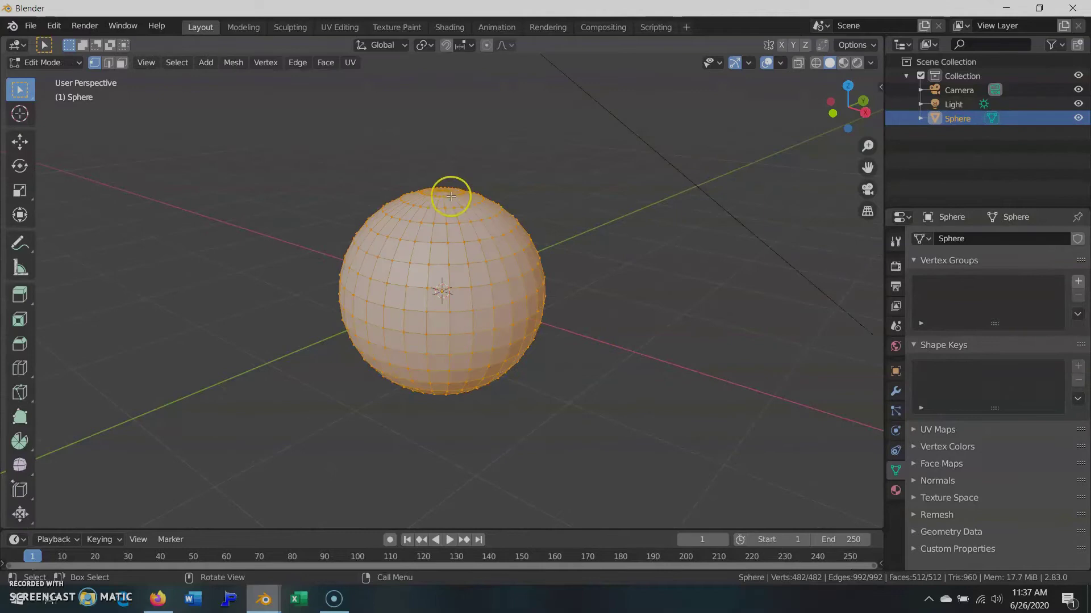
pyautogui.click(443, 188)
pyautogui.scroll(2, 442, 235)
pyautogui.moveTo(472, 173); pyautogui.dragTo(419, 291, button='middle')
pyautogui.press('x')
pyautogui.click(443, 235)
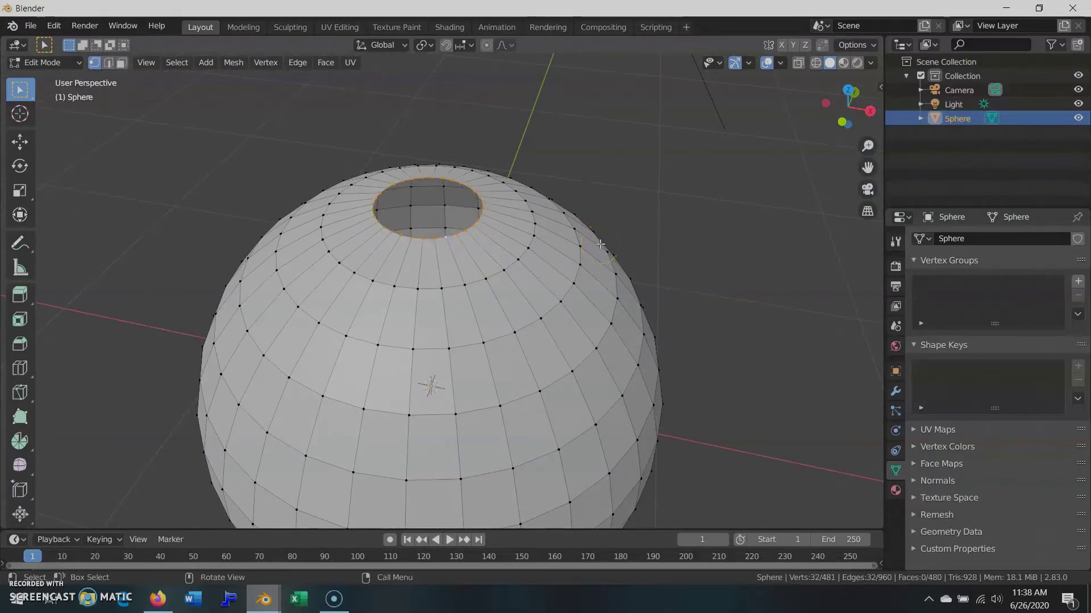
# Extrude the hole's edge ring, shrink it small and set its Median Z to 1 m.
pyautogui.press('e')
pyautogui.rightClick(600, 244)
pyautogui.press('s')
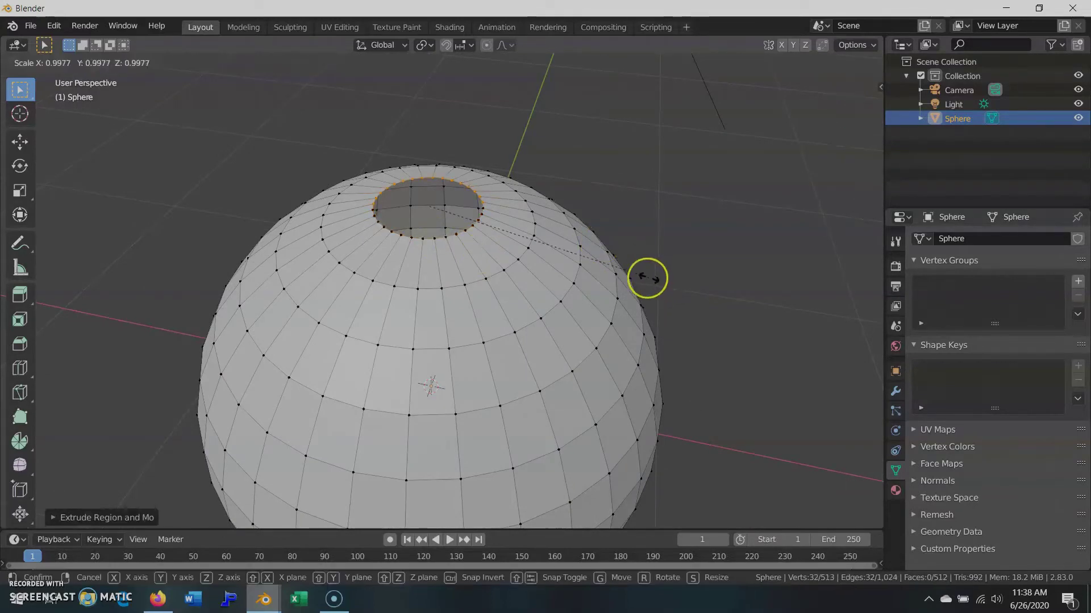
pyautogui.click(483, 214)
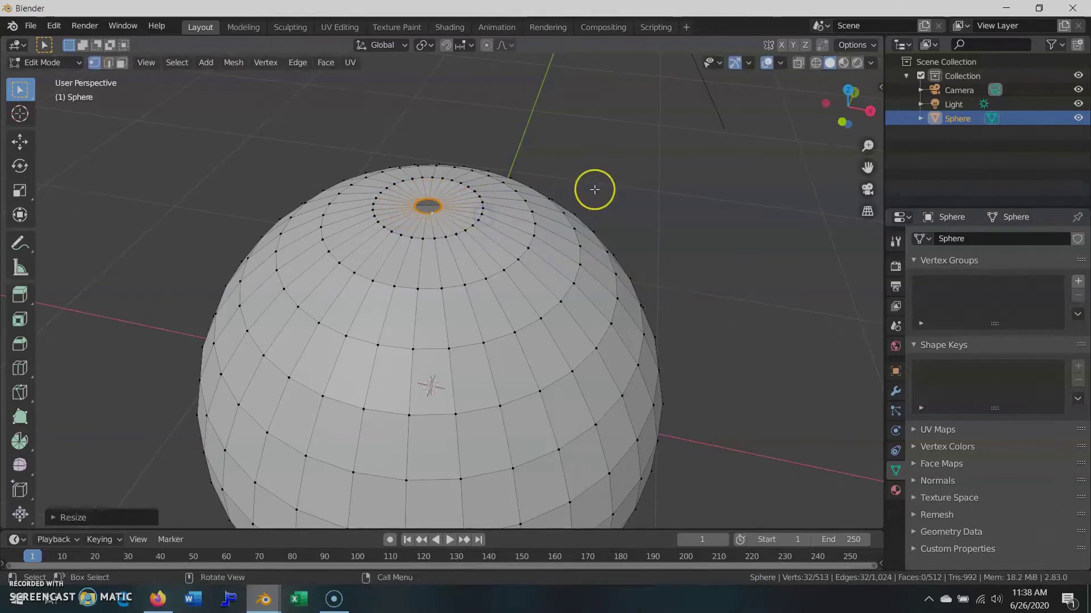
pyautogui.press('KP_1')
pyautogui.press('n')
pyautogui.doubleClick(812, 143)
pyautogui.write('1')
pyautogui.press('Return')
# Back in Object Mode, smooth the sphere with a level-3 Subdivision Surface modifier.
pyautogui.press('Tab')
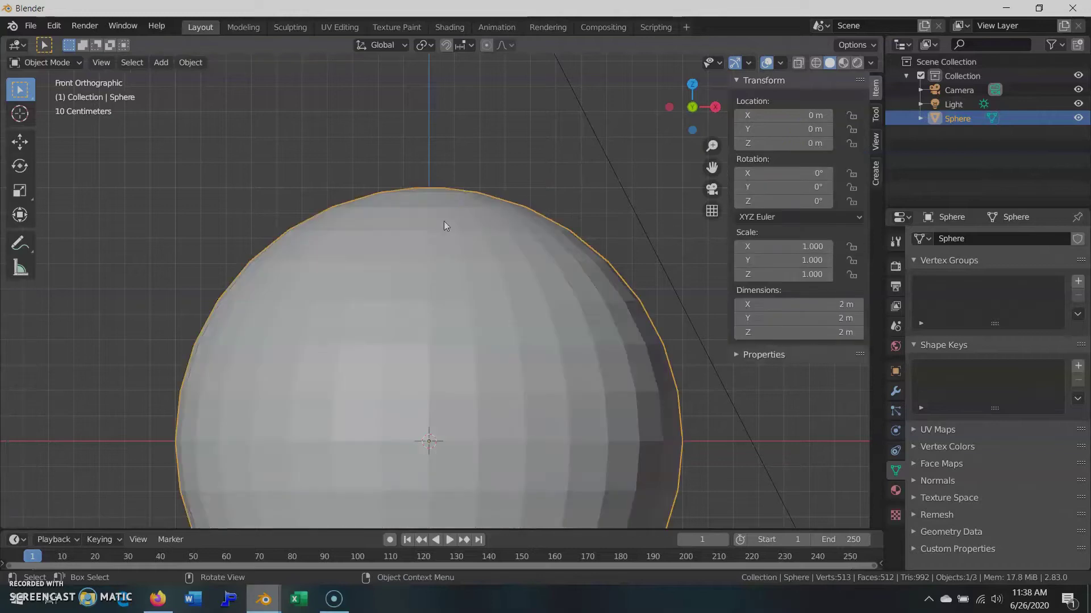
pyautogui.moveTo(445, 224); pyautogui.dragTo(462, 236, button='middle')
pyautogui.press('Tab')
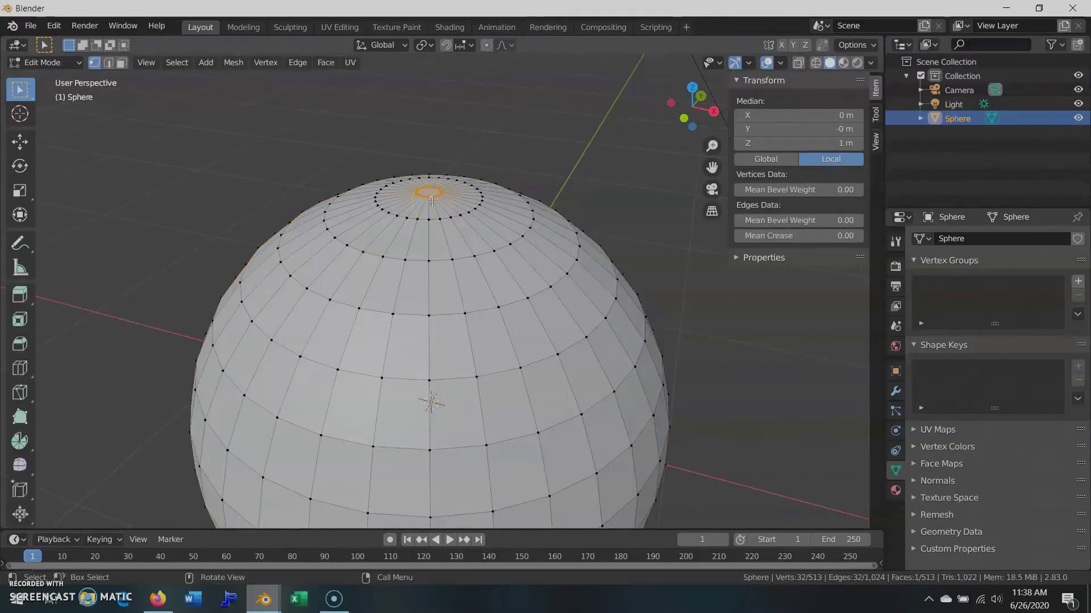
pyautogui.press('Tab')
pyautogui.hotkey('ctrl', '2')
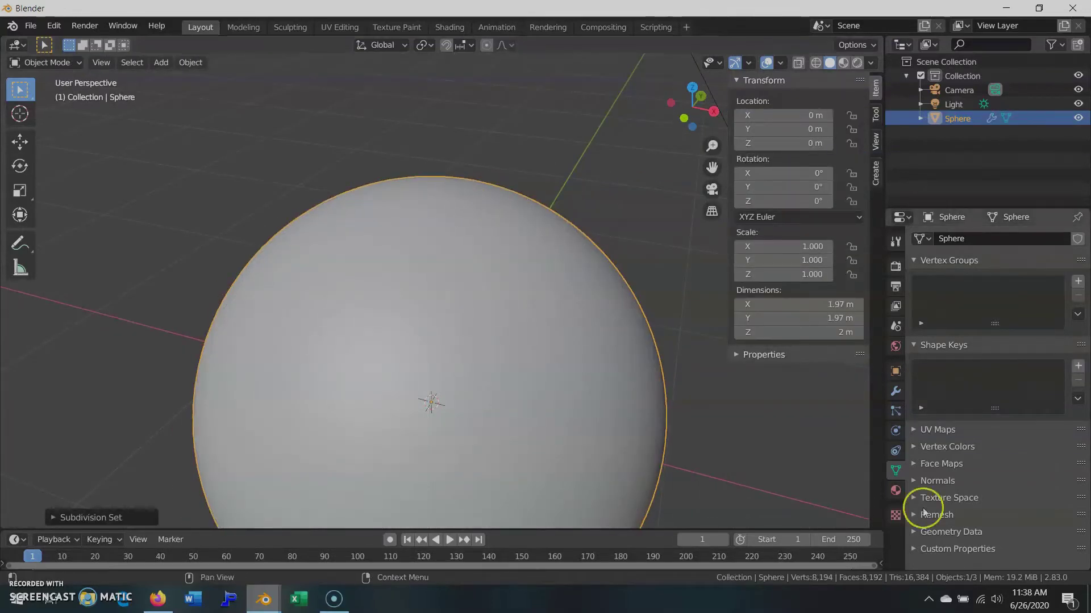
pyautogui.click(895, 393)
pyautogui.click(987, 331)
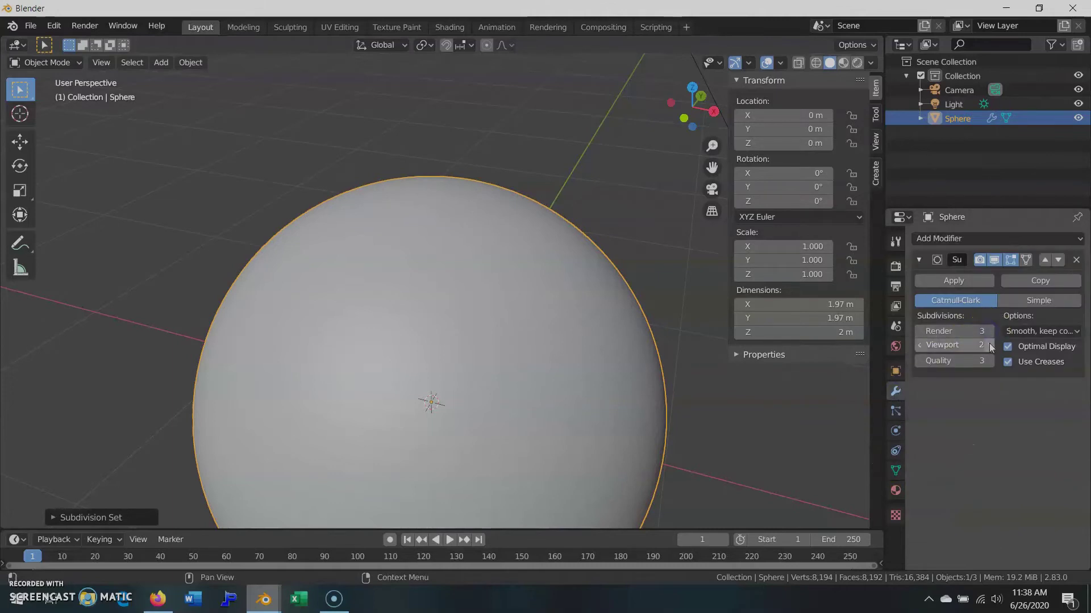
pyautogui.rightClick(567, 305)
pyautogui.click(481, 288)
pyautogui.scroll(-4, 499, 304)
pyautogui.moveTo(499, 304); pyautogui.dragTo(486, 307, button='middle')
pyautogui.hotkey('shift', 'a')
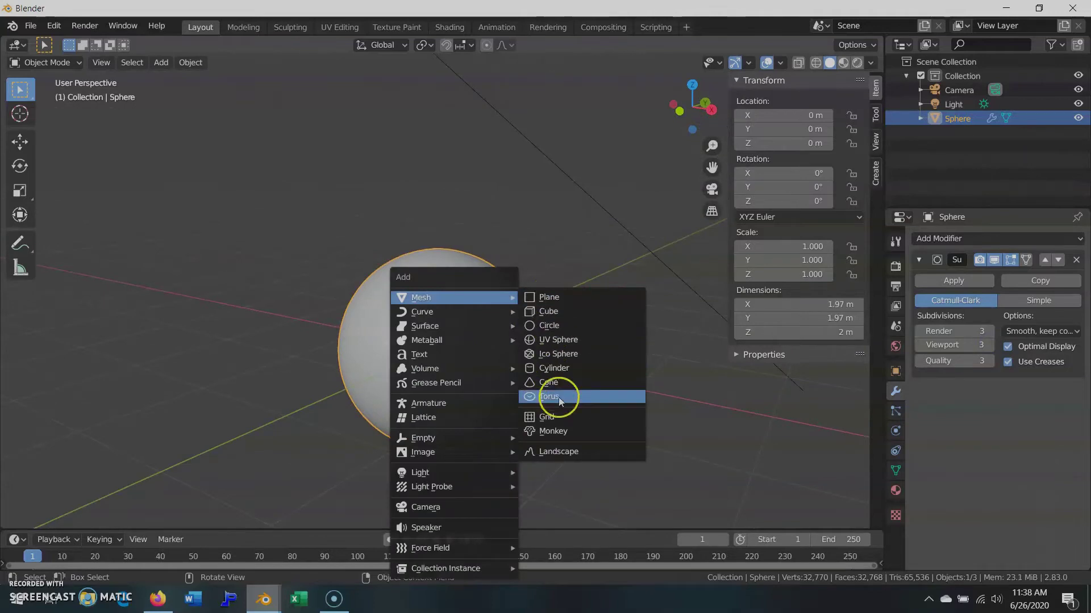
# Add a torus, enlarge it and flatten it along Z into a wide ring.
pyautogui.moveTo(453, 298)
pyautogui.click(554, 396)
pyautogui.moveTo(492, 391)
pyautogui.mouseDown(button='middle')
pyautogui.moveTo(518, 304)
pyautogui.moveTo(511, 321)
pyautogui.mouseUp(button='middle')
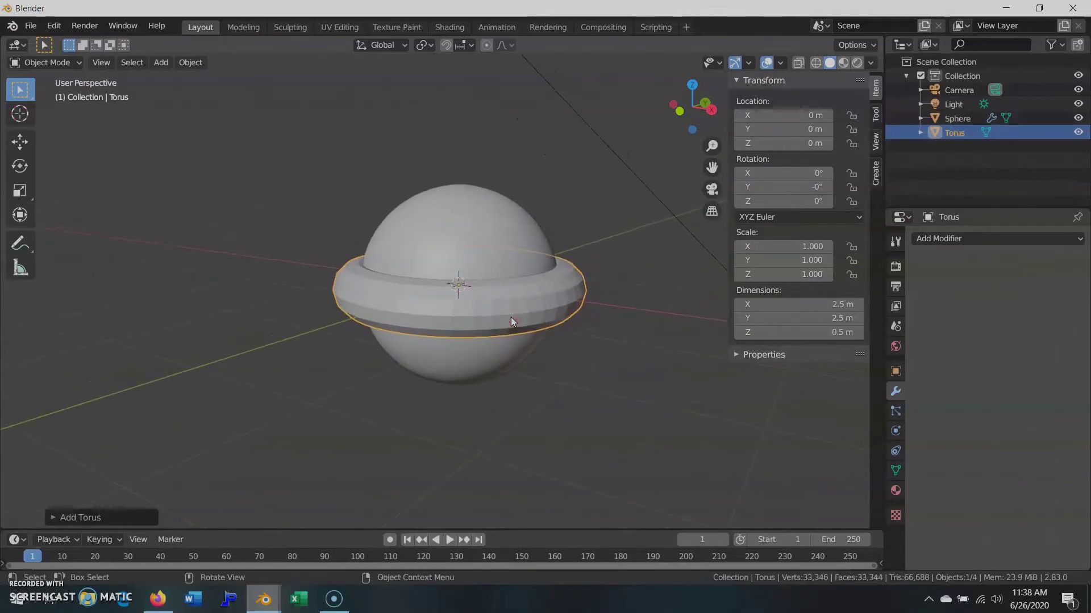
pyautogui.press('s')
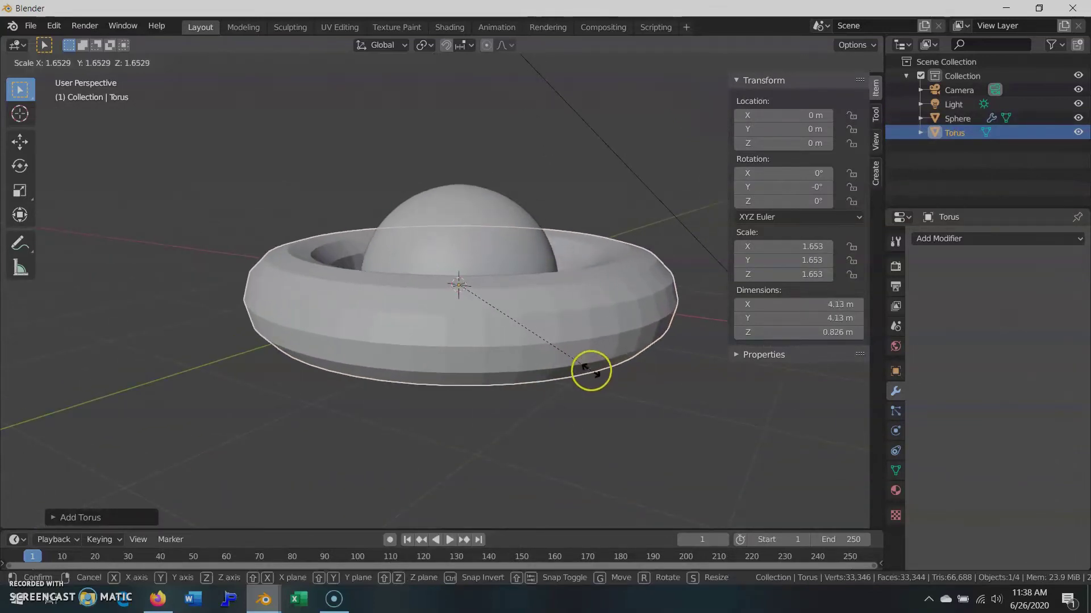
pyautogui.click(593, 378)
pyautogui.moveTo(548, 297); pyautogui.dragTo(531, 322, button='middle')
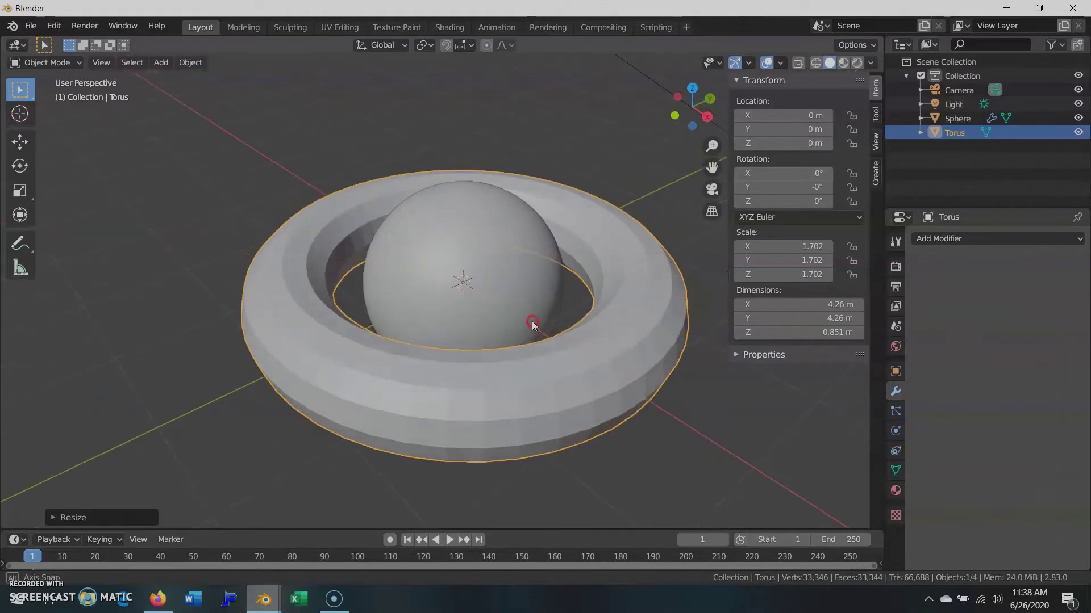
pyautogui.press('s')
pyautogui.press('z')
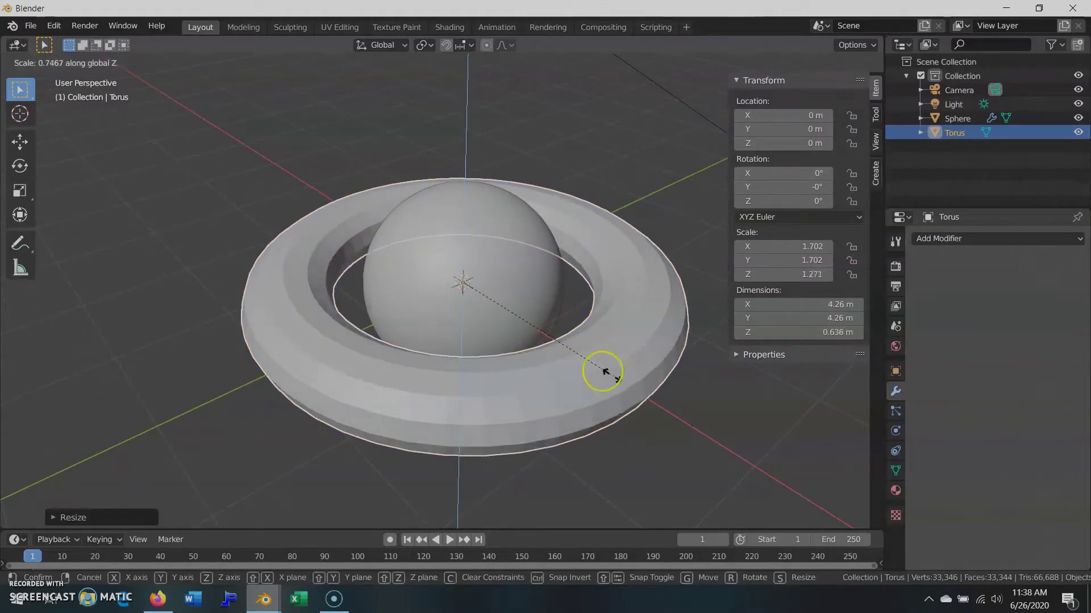
pyautogui.click(476, 288)
pyautogui.moveTo(477, 290)
pyautogui.mouseDown(button='middle')
pyautogui.moveTo(511, 316)
pyautogui.moveTo(501, 367)
pyautogui.mouseUp(button='middle')
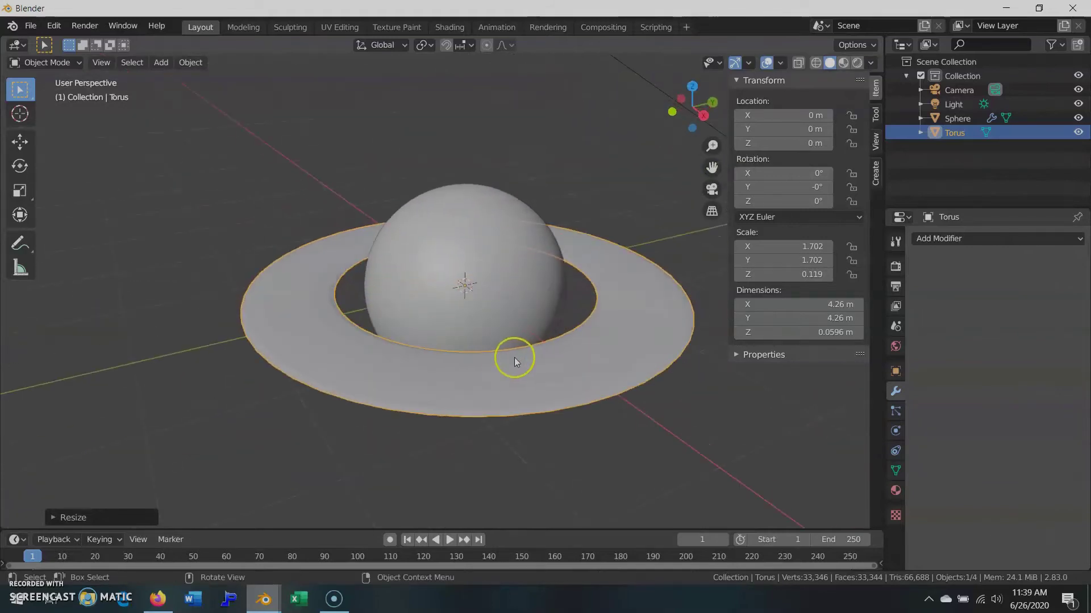
# Give the torus level-2 subdivision and smooth shading.
pyautogui.hotkey('ctrl', '2')
pyautogui.rightClick(512, 349)
pyautogui.click(506, 347)
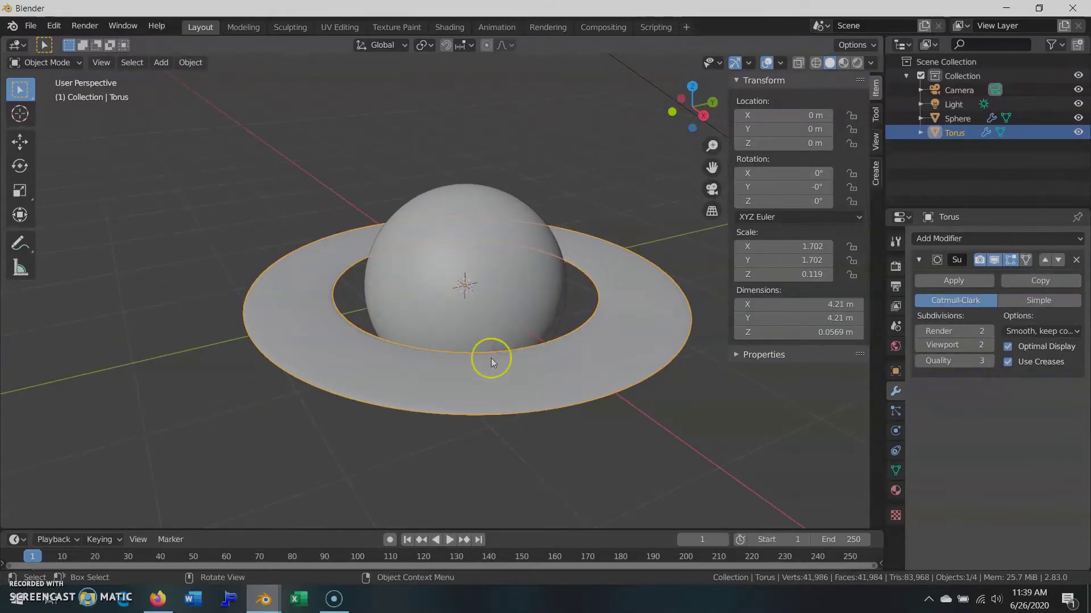
pyautogui.scroll(-1, 491, 362)
# Tilt the ring -16° on X and turn it -50.5° on Z.
pyautogui.press('KP_3')
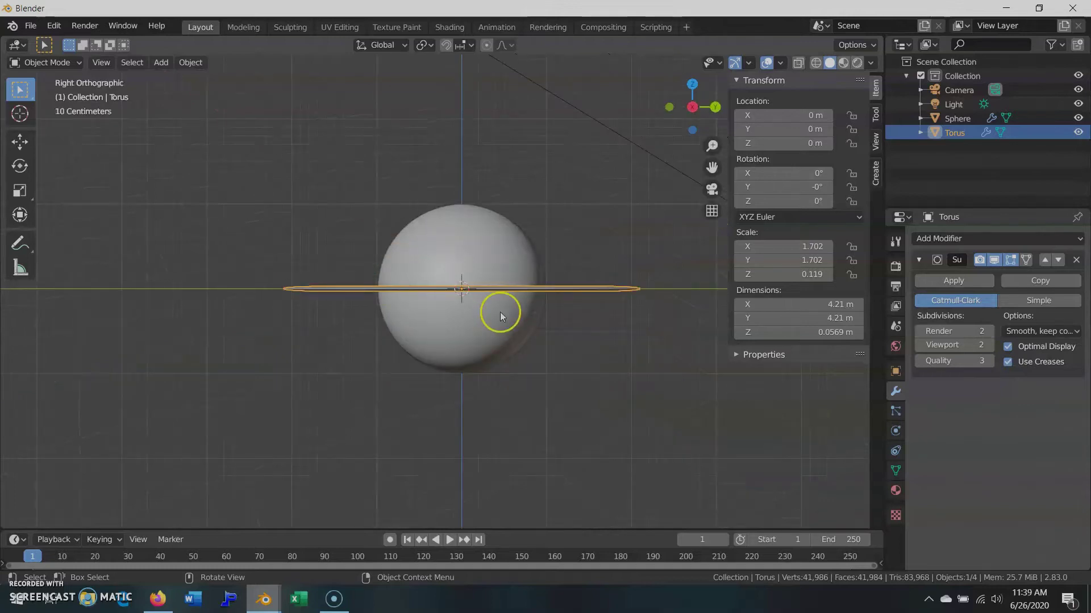
pyautogui.press('r')
pyautogui.press('x')
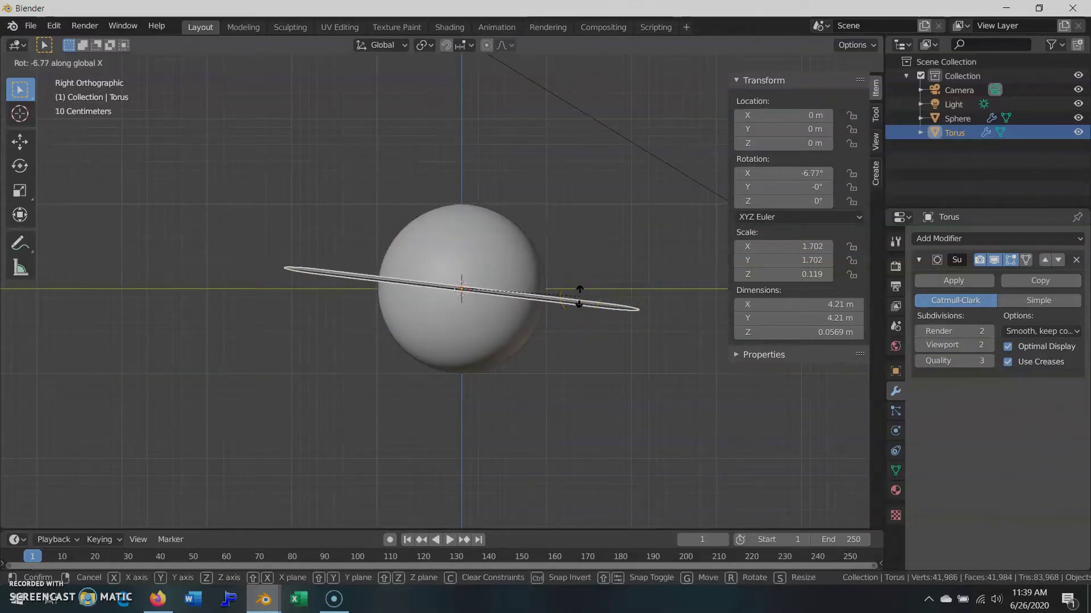
pyautogui.click(568, 317)
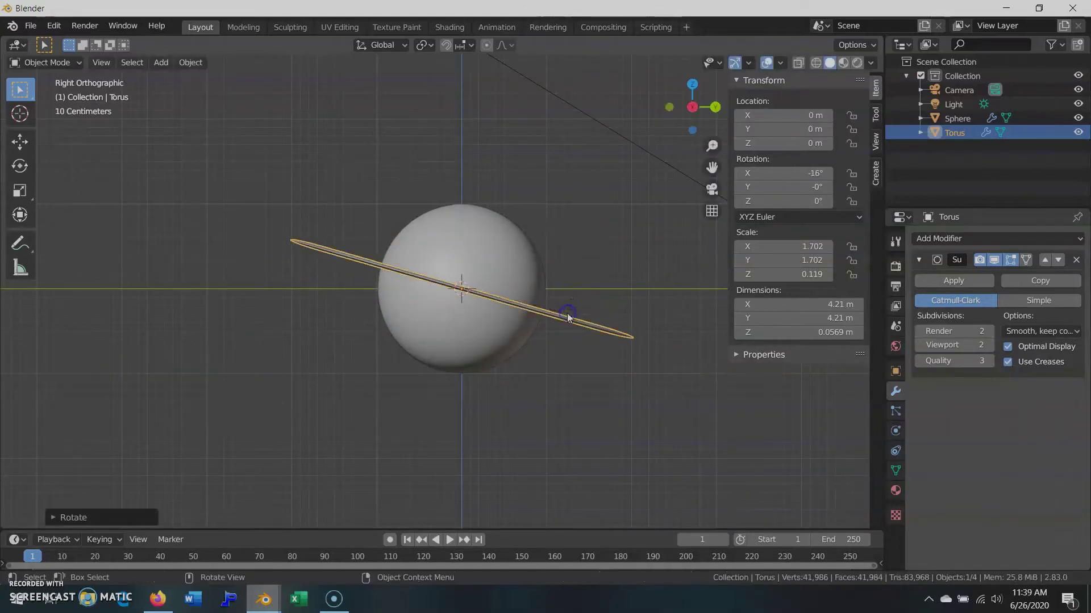
pyautogui.press('r')
pyautogui.press('z')
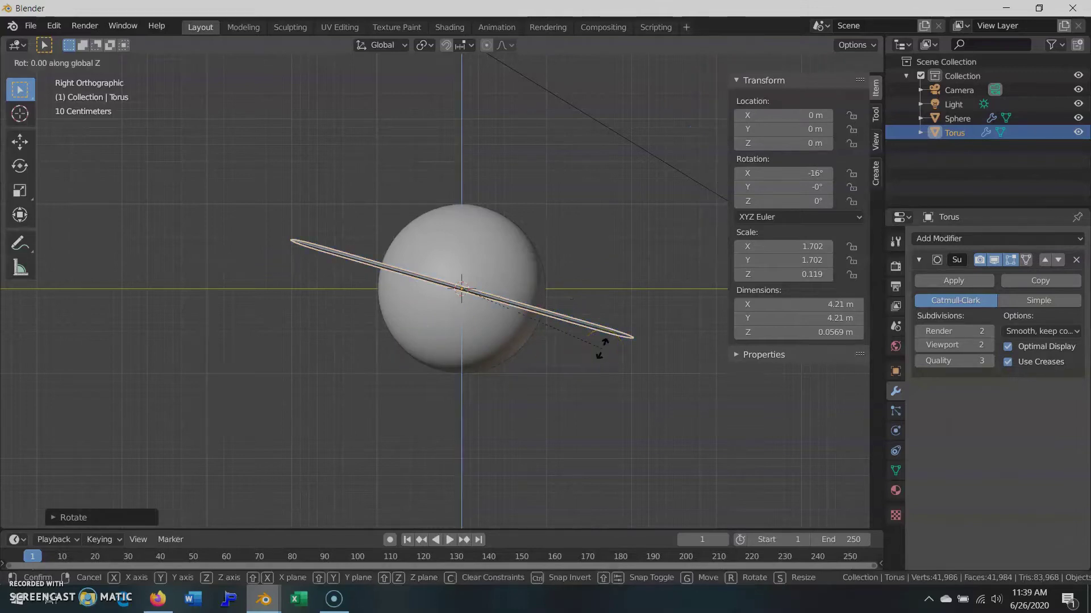
pyautogui.click(488, 366)
pyautogui.hotkey('shift', 'a')
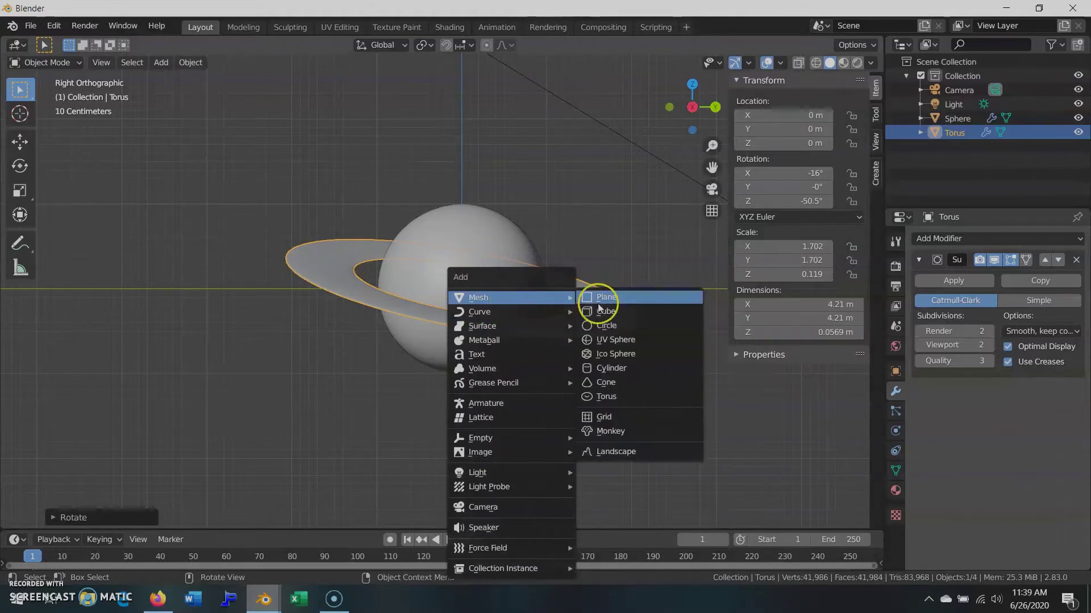
# Add a second UV sphere for the moon, move it up-left and shrink it.
pyautogui.click(601, 341)
pyautogui.press('g')
pyautogui.click(394, 279)
pyautogui.press('s')
pyautogui.click(262, 239)
pyautogui.keyDown('shift'); pyautogui.moveTo(262, 239); pyautogui.dragTo(378, 252, button='middle'); pyautogui.keyUp('shift')
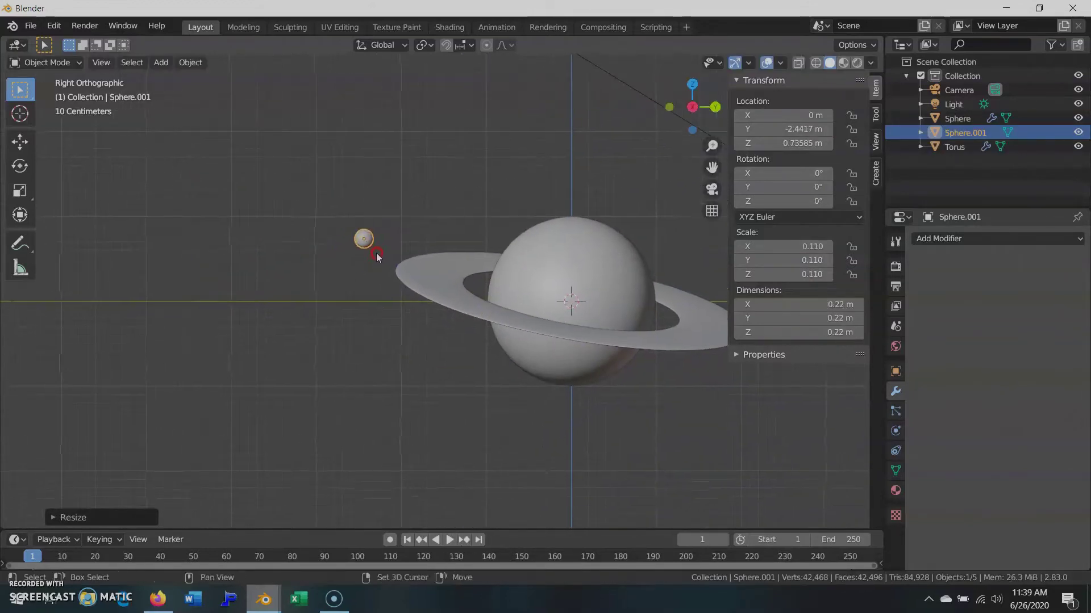
pyautogui.scroll(3, 375, 259)
# Scale the moon down to 0.021 and frame the ringed planet through the camera.
pyautogui.press('s')
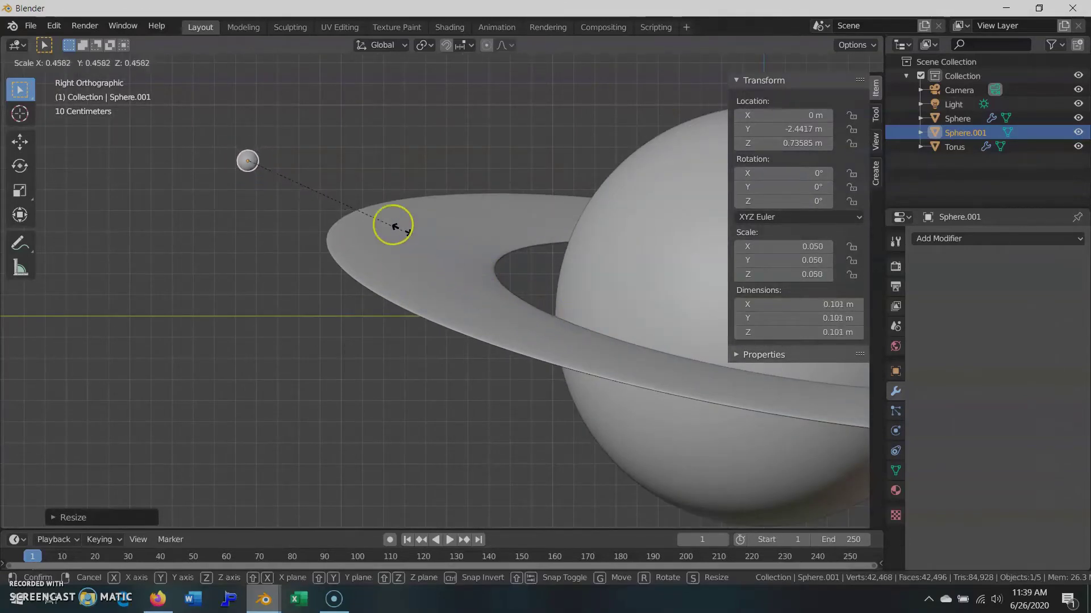
pyautogui.click(316, 186)
pyautogui.scroll(-2, 519, 273)
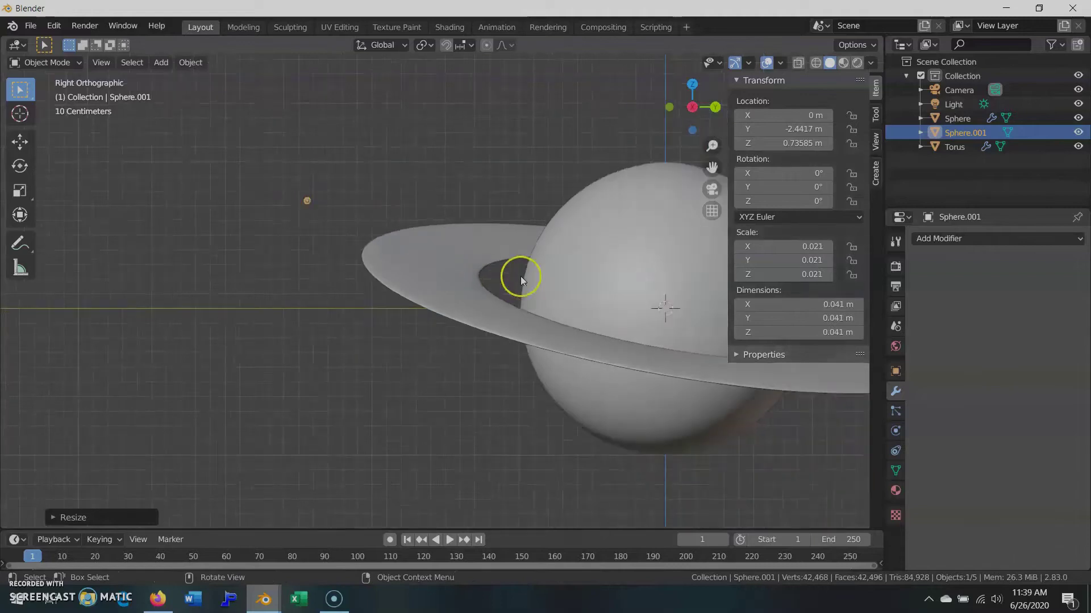
pyautogui.scroll(-2, 540, 272)
pyautogui.moveTo(541, 272)
pyautogui.keyDown('shift'); pyautogui.mouseDown(button='middle')
pyautogui.moveTo(445, 251)
pyautogui.moveTo(482, 277)
pyautogui.mouseUp(button='middle'); pyautogui.keyUp('shift')
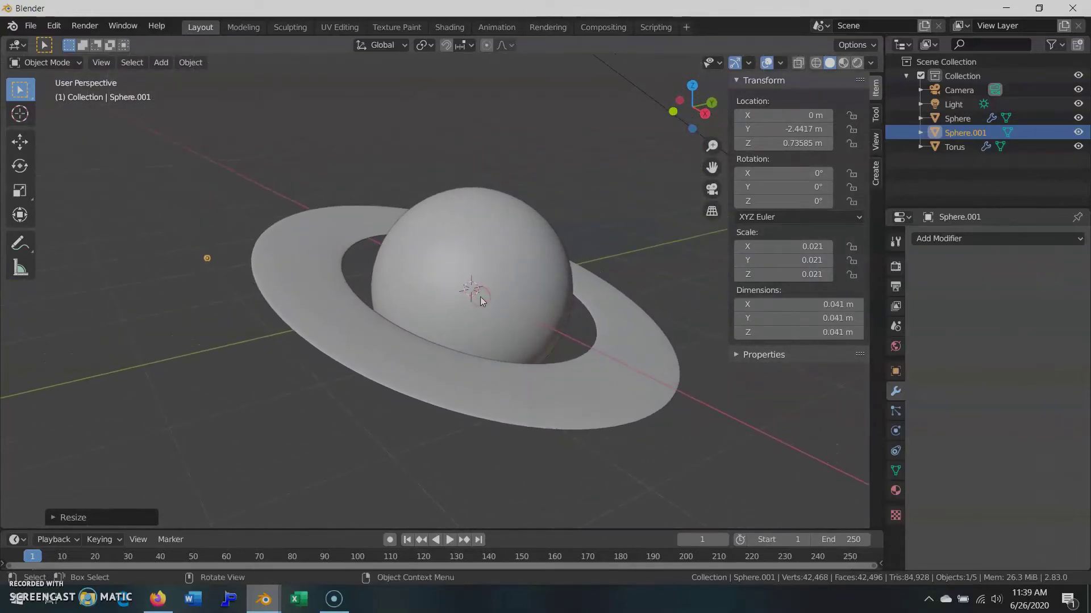
pyautogui.press('KP_0')
pyautogui.hotkey('shift', '`')
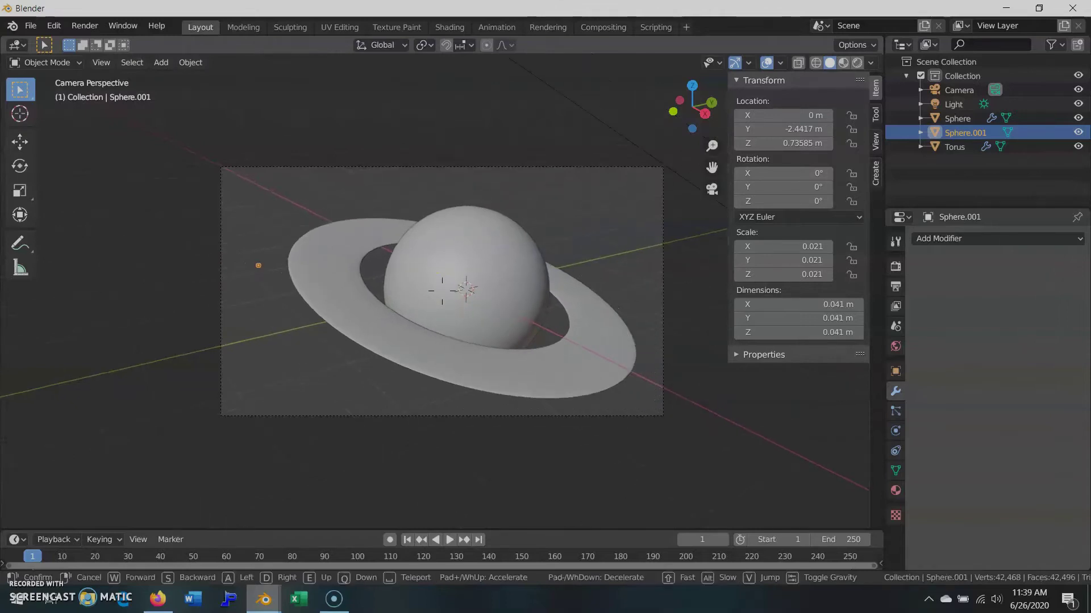
# Select the camera and set its focal length to 70 mm.
pyautogui.click(691, 251)
pyautogui.click(661, 273)
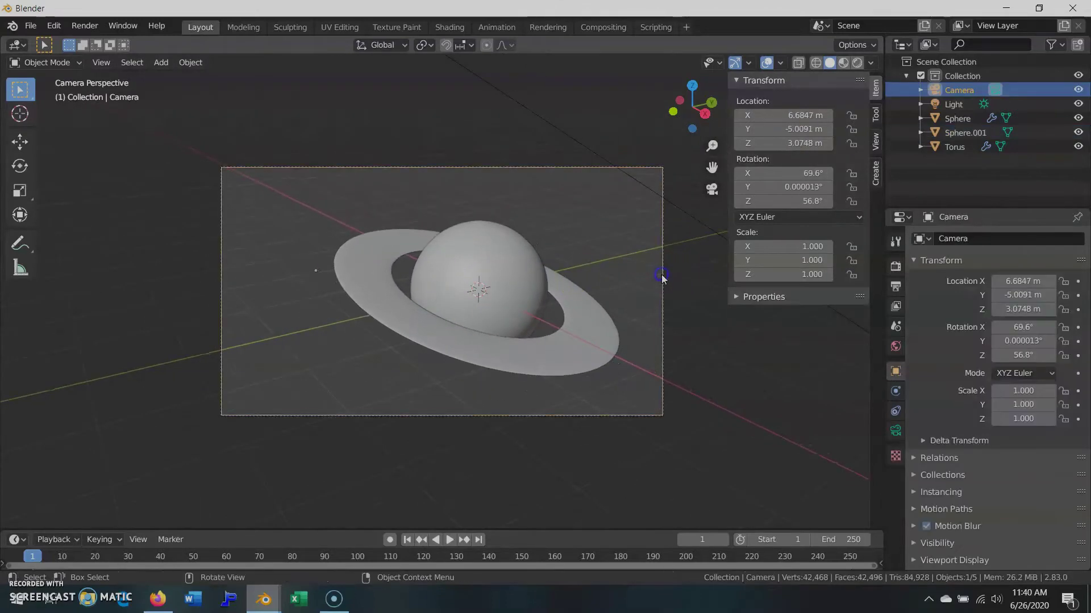
pyautogui.click(896, 431)
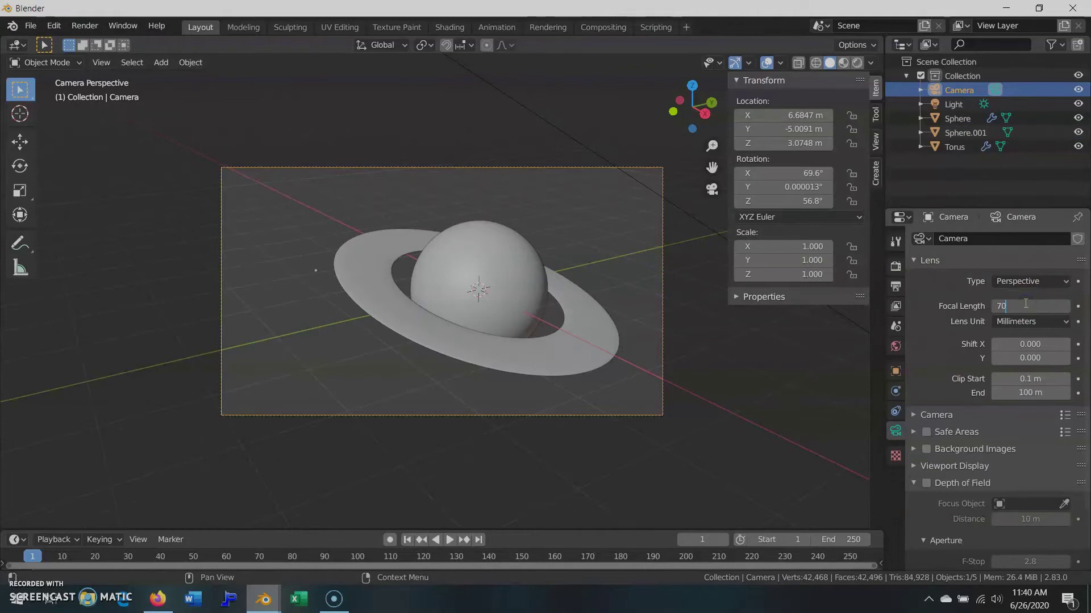
pyautogui.click(723, 344)
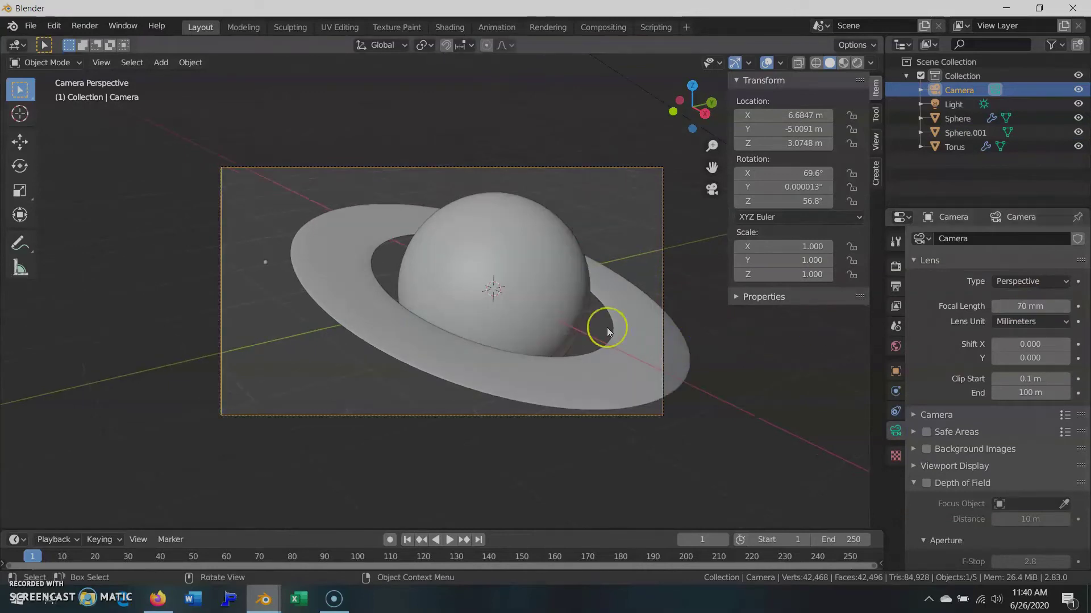
pyautogui.press('n')
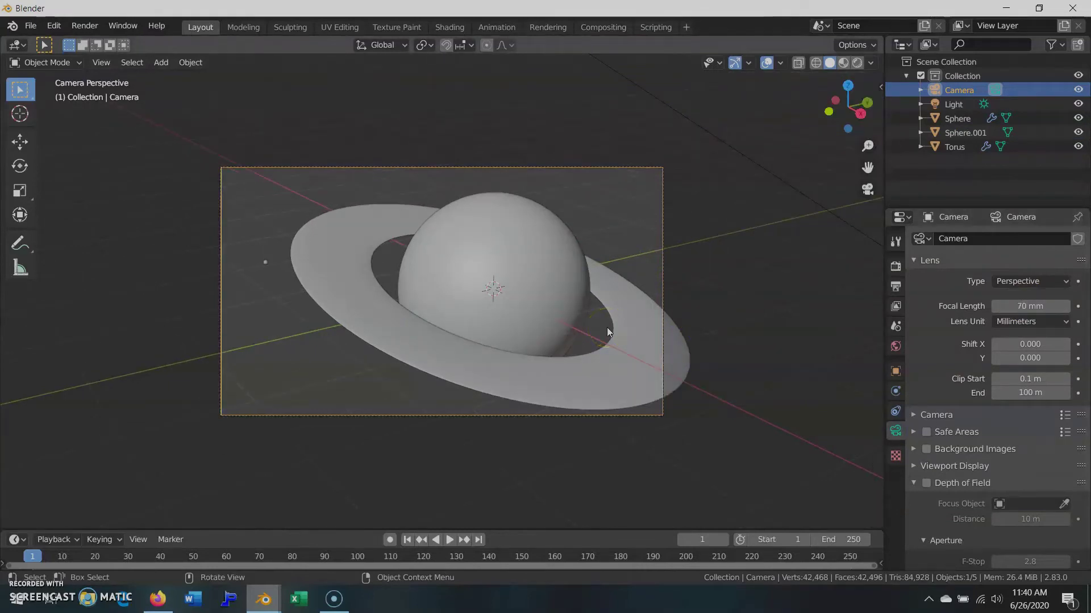
# Reframe the camera with walk navigation and a move so the planet fills the shot.
pyautogui.hotkey('shift', '`')
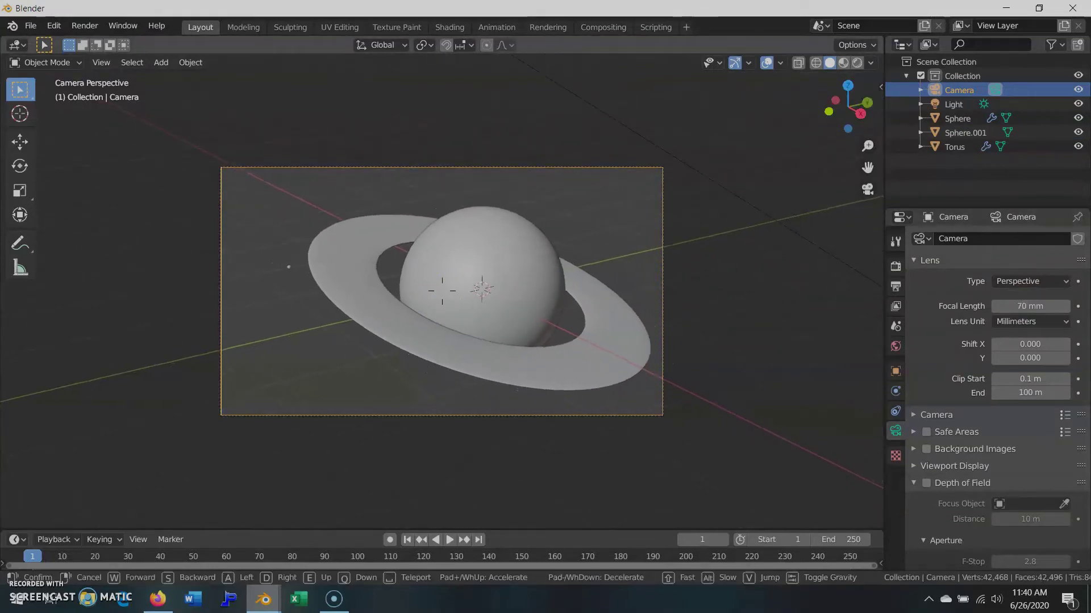
pyautogui.click(599, 236)
pyautogui.press('g')
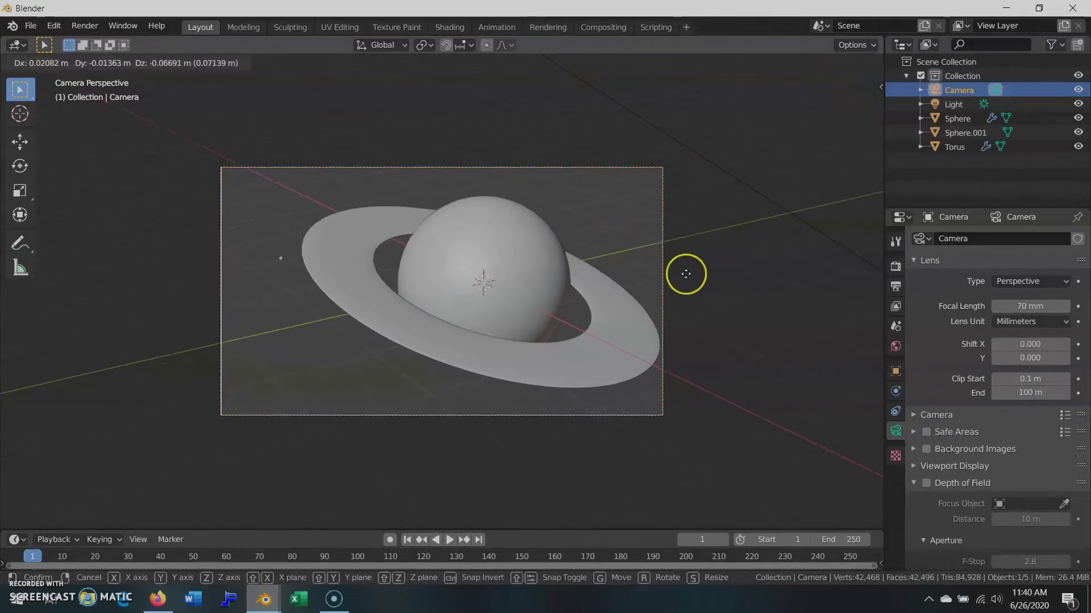
pyautogui.click(684, 265)
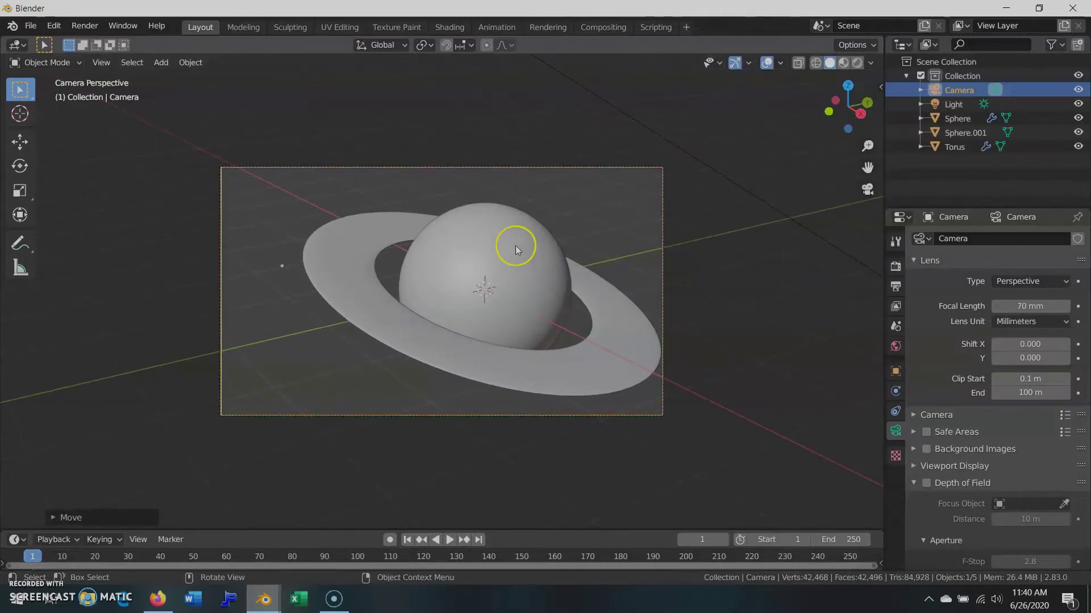
pyautogui.moveTo(408, 246); pyautogui.dragTo(427, 269, button='middle')
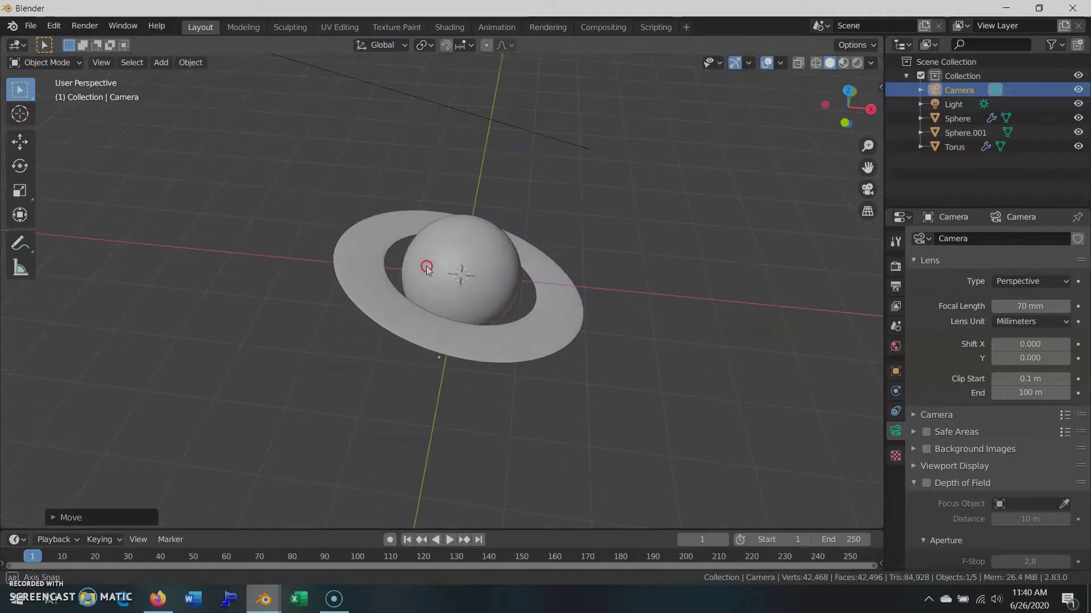
pyautogui.scroll(2, 502, 281)
# Select the sun lamp and set its angle to 1.5°.
pyautogui.moveTo(552, 261); pyautogui.dragTo(519, 235, button='middle')
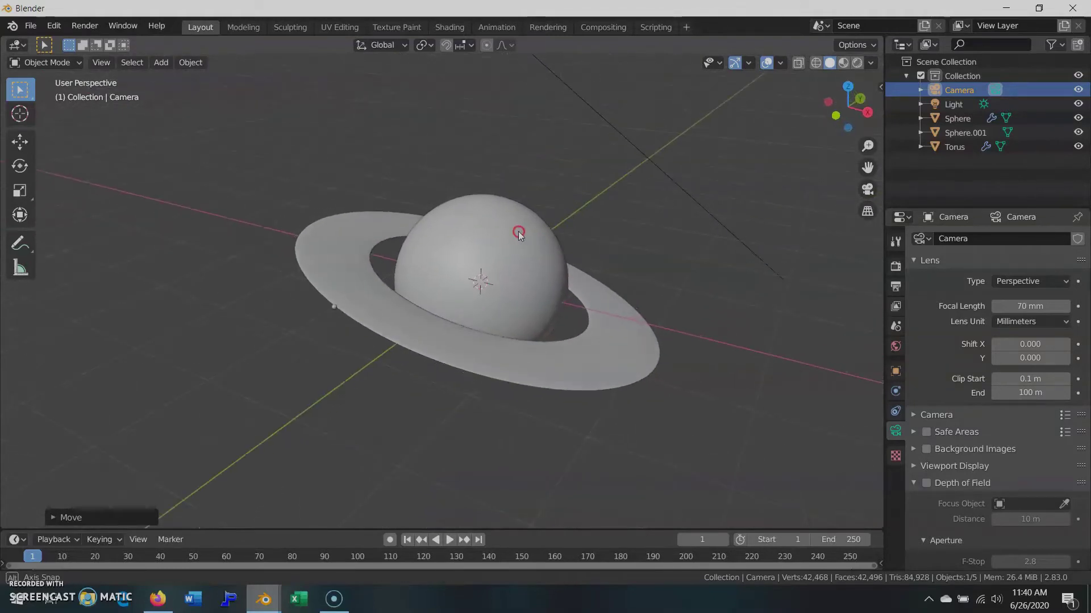
pyautogui.click(588, 122)
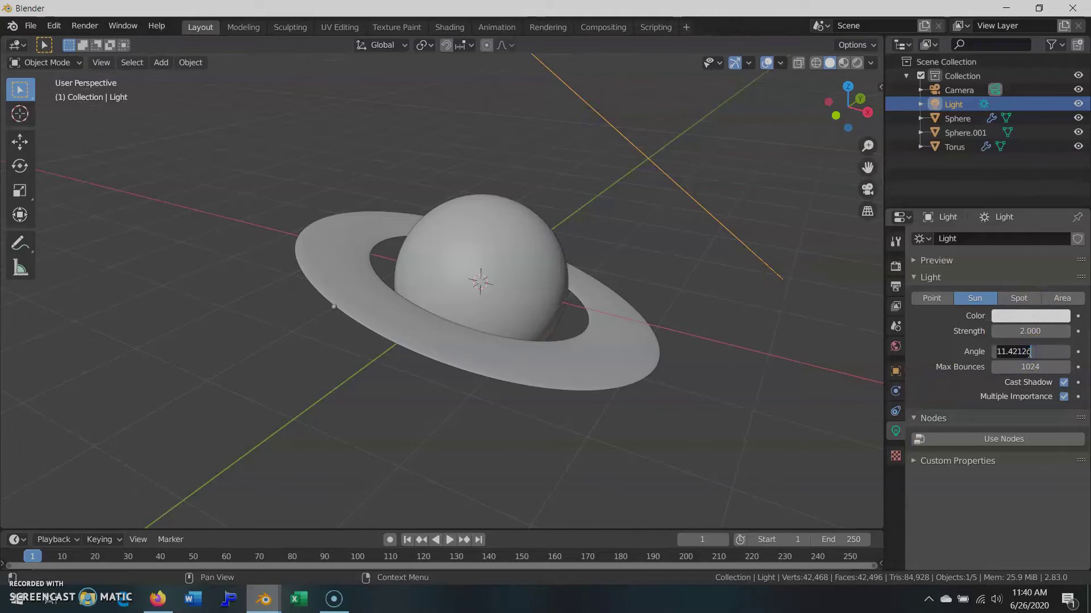
pyautogui.scroll(-4, 448, 204)
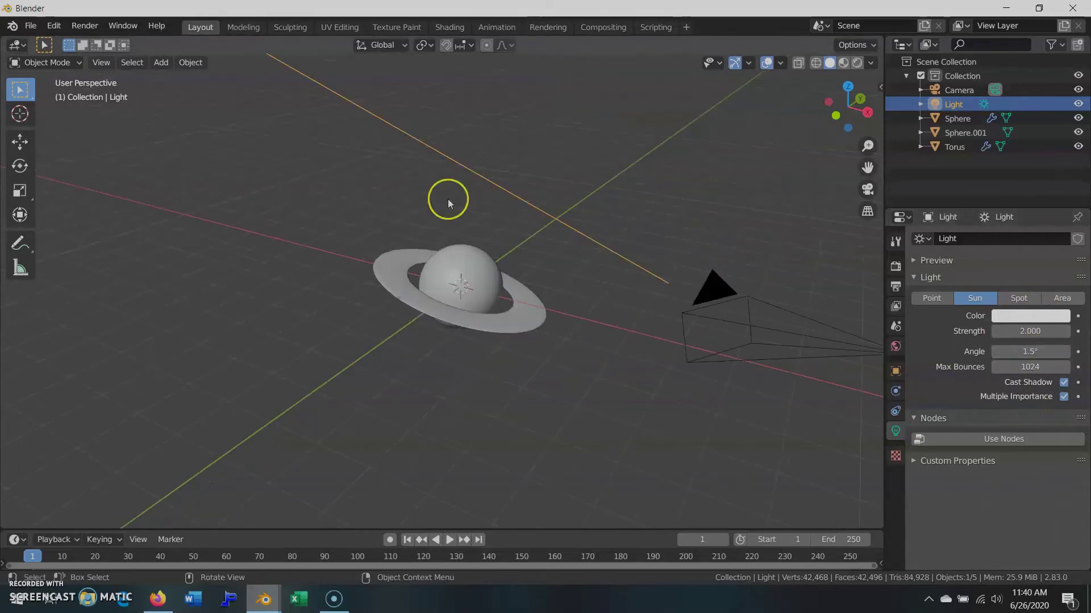
pyautogui.press('KP_3')
pyautogui.scroll(-2, 389, 169)
pyautogui.scroll(-1, 390, 169)
pyautogui.scroll(1, 389, 169)
# Move the sun beside the camera and tilt it toward the planet.
pyautogui.press('g')
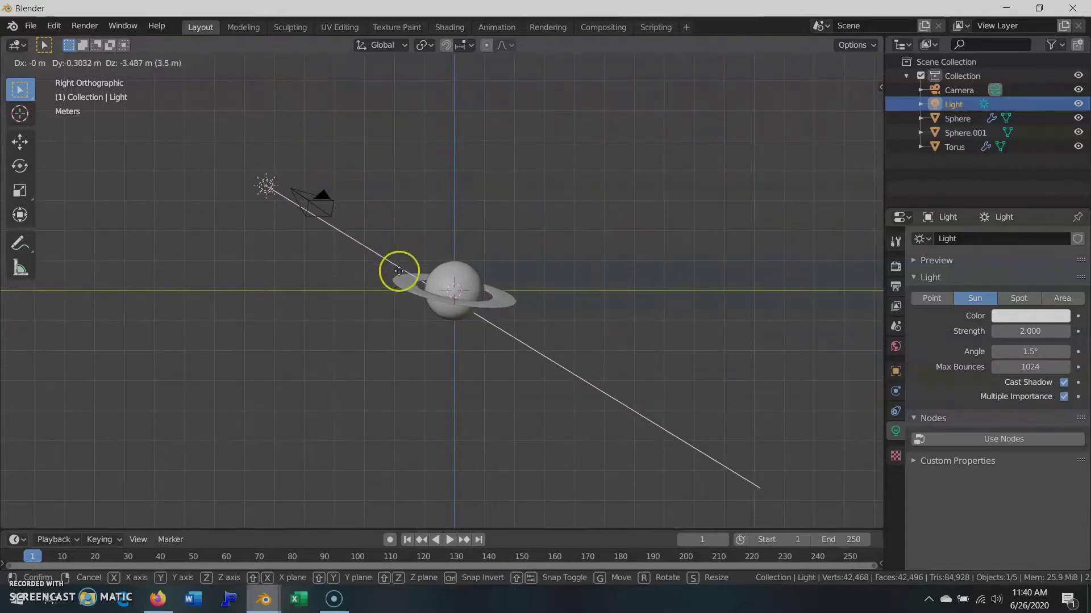
pyautogui.click(421, 282)
pyautogui.press('r')
pyautogui.click(614, 219)
pyautogui.moveTo(614, 219); pyautogui.dragTo(482, 244, button='middle')
pyautogui.scroll(2, 482, 244)
pyautogui.press('KP_0')
# Check the sun-lit planet in Rendered shading, then select the sphere and open Shading.
pyautogui.press('z')
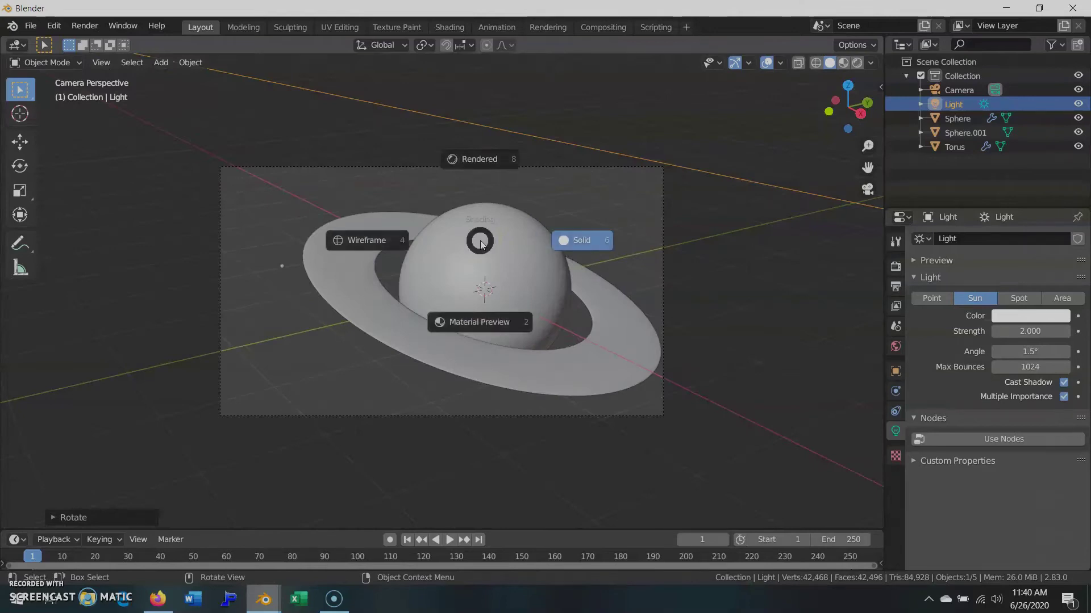
pyautogui.press('8')
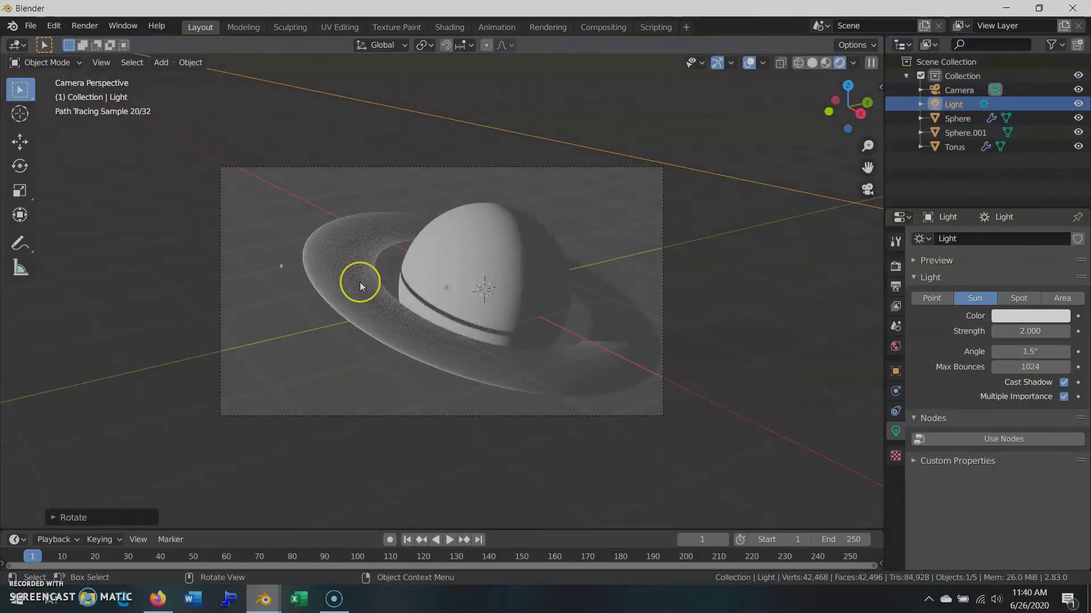
pyautogui.scroll(2, 398, 281)
pyautogui.scroll(1, 483, 275)
pyautogui.scroll(-2, 477, 275)
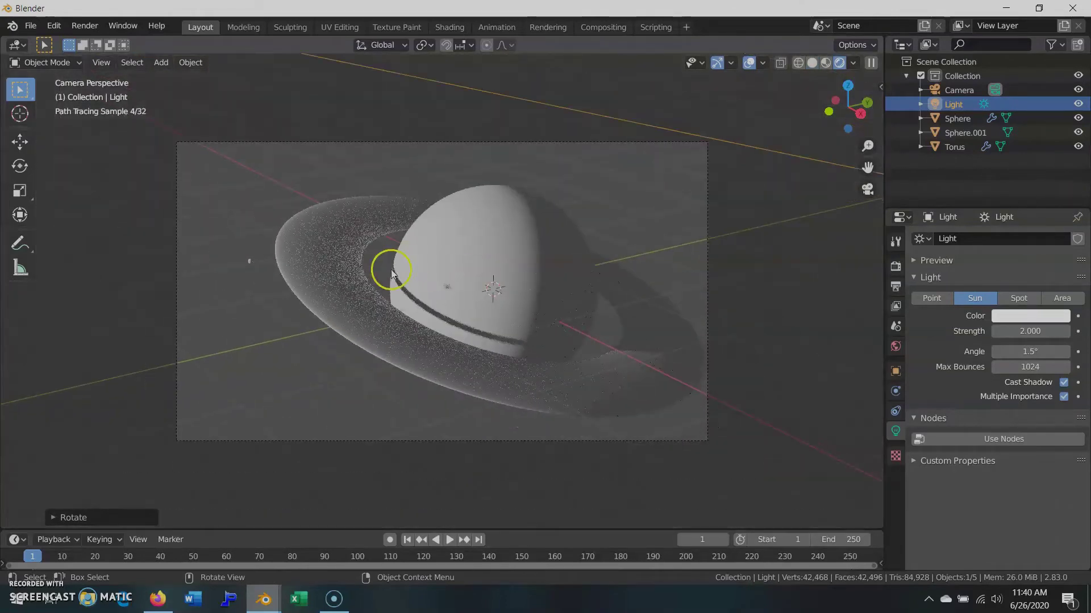
pyautogui.press('6')
pyautogui.click(534, 245)
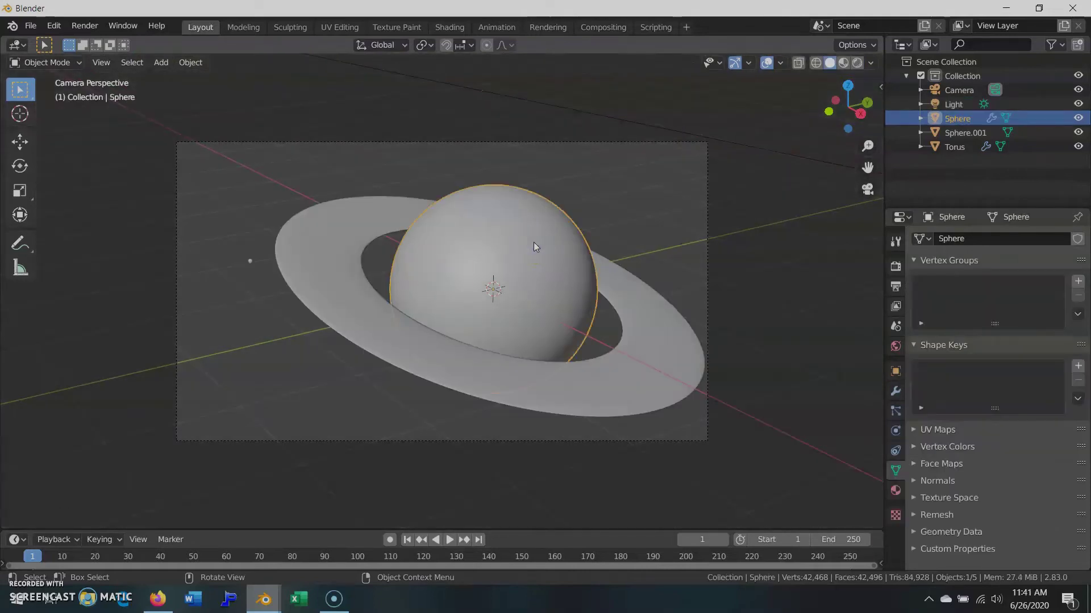
pyautogui.click(449, 27)
# Switch to the camera view in rendered shading and create a new material for the planet.
pyautogui.press('KP_0')
pyautogui.press('z')
pyautogui.press('8')
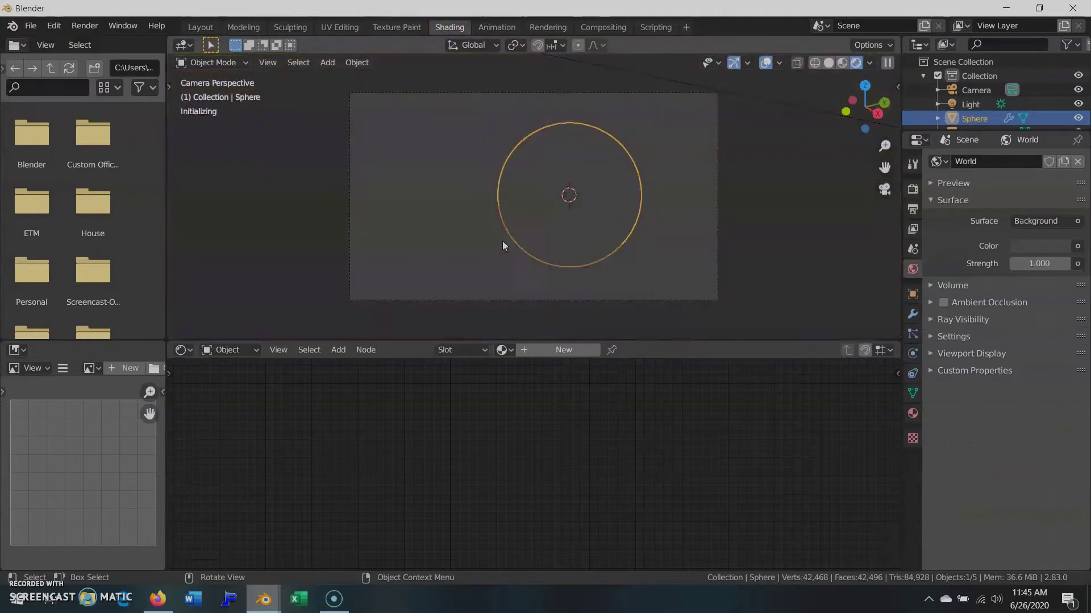
pyautogui.scroll(2, 503, 241)
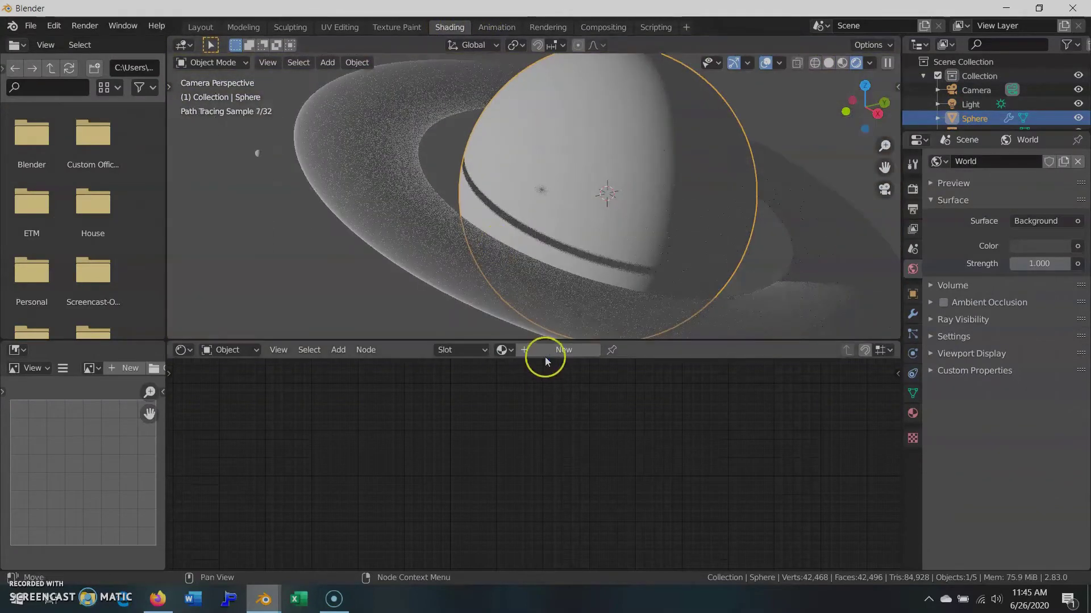
pyautogui.click(543, 350)
pyautogui.moveTo(676, 340); pyautogui.dragTo(684, 241)
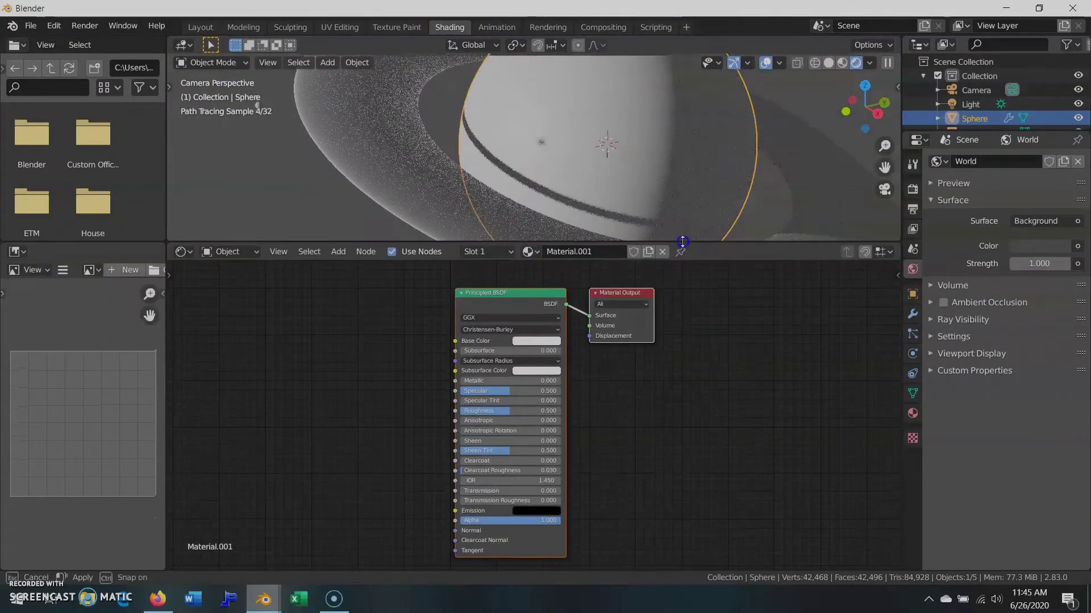
pyautogui.moveTo(494, 299); pyautogui.dragTo(715, 298)
pyautogui.click(364, 353)
# Add Texture Coordinate and Mapping nodes, feeding Object coordinates into the Mapping.
pyautogui.hotkey('shift', 'a')
pyautogui.click(363, 353)
pyautogui.write('tex')
pyautogui.click(395, 378)
pyautogui.click(230, 327)
pyautogui.hotkey('shift', 'a')
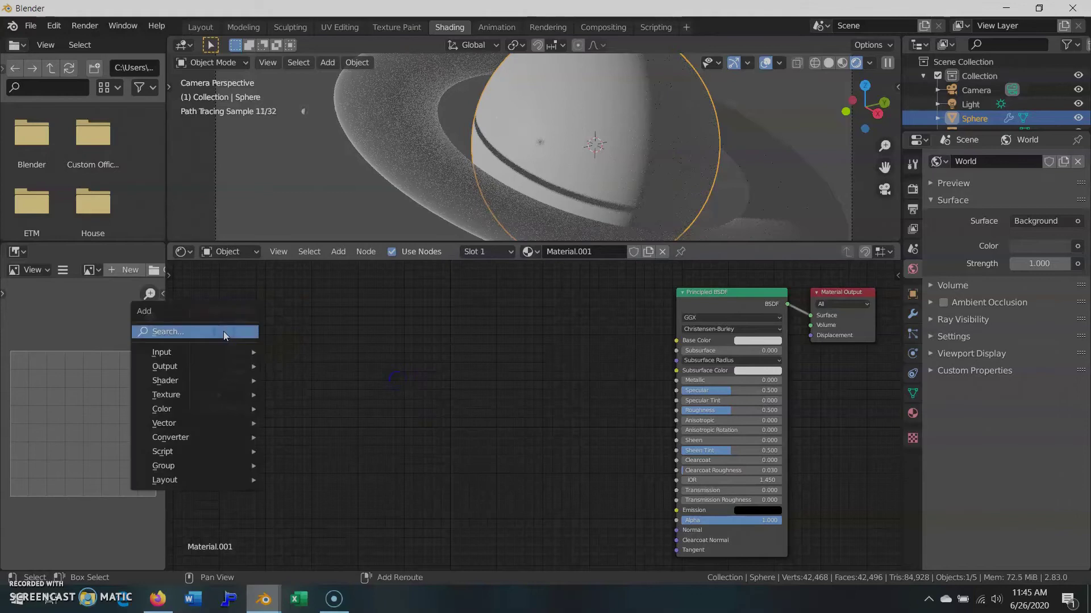
pyautogui.click(224, 336)
pyautogui.write('map')
pyautogui.click(244, 370)
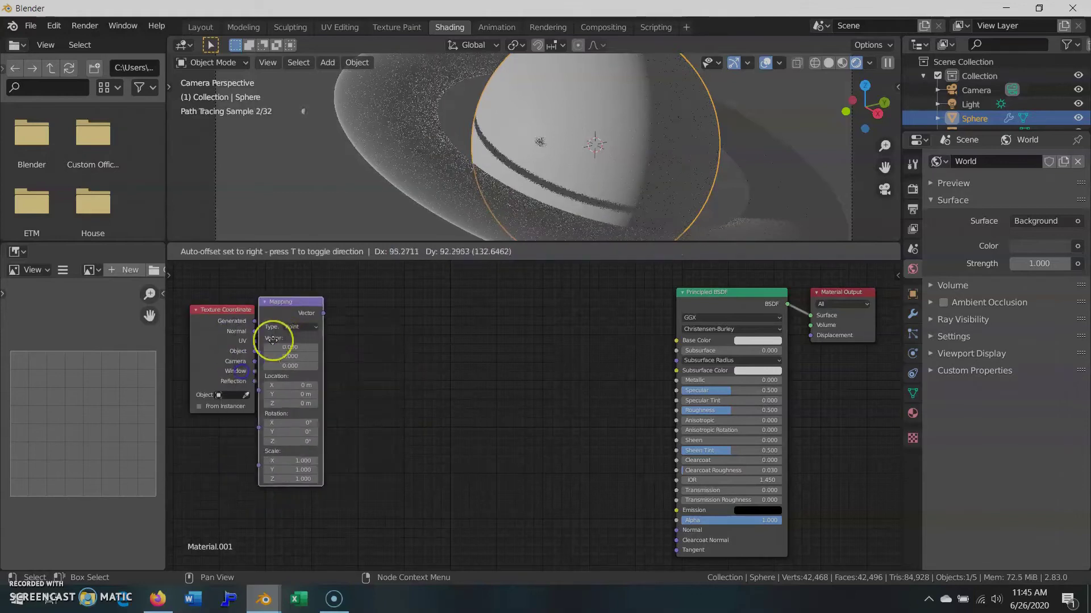
pyautogui.click(295, 306)
pyautogui.moveTo(256, 354); pyautogui.dragTo(281, 335)
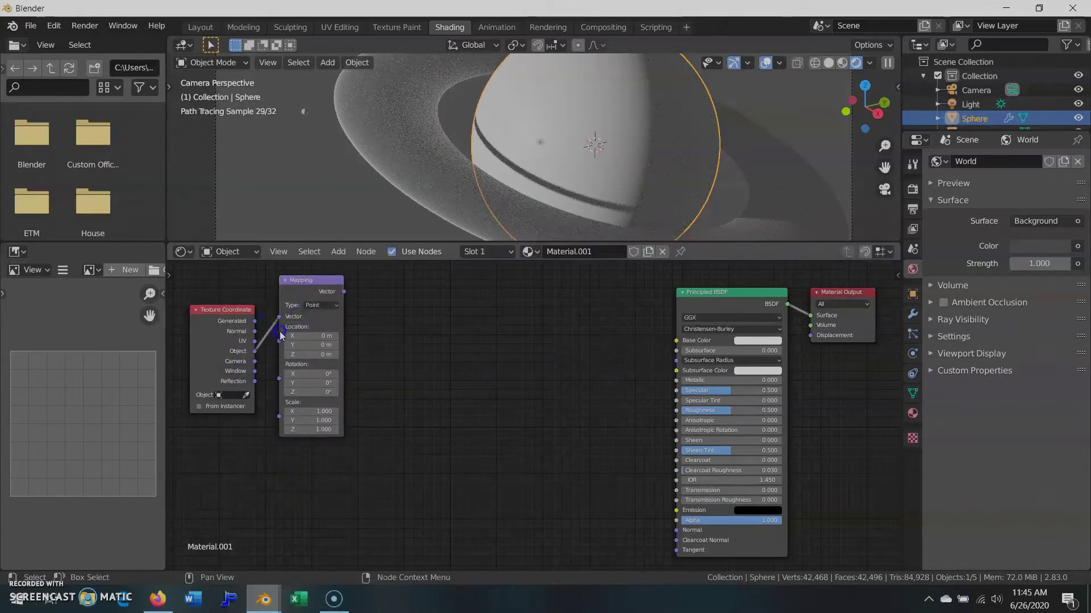
# Add a Gradient Texture after the Mapping node and connect them.
pyautogui.hotkey('shift', 'a')
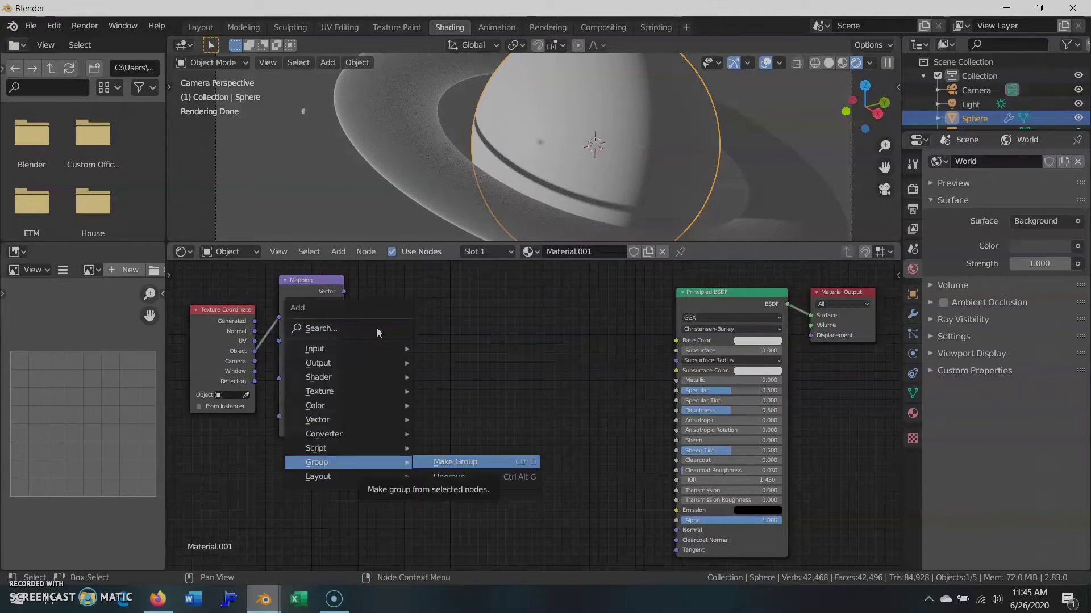
pyautogui.click(376, 328)
pyautogui.write('gradi')
pyautogui.press('Return')
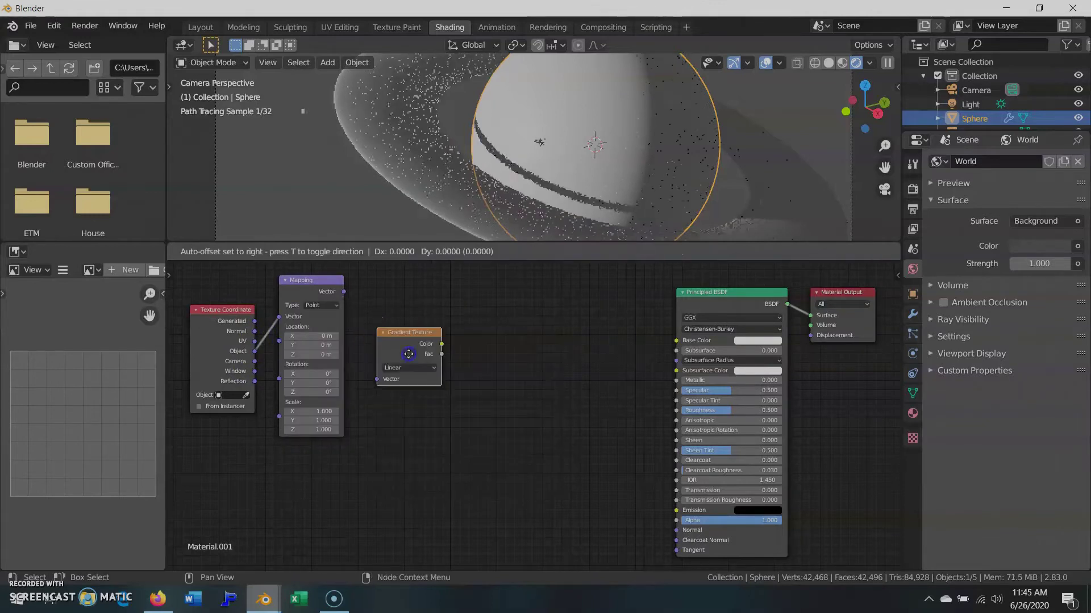
pyautogui.click(357, 294)
pyautogui.moveTo(344, 292); pyautogui.dragTo(362, 321)
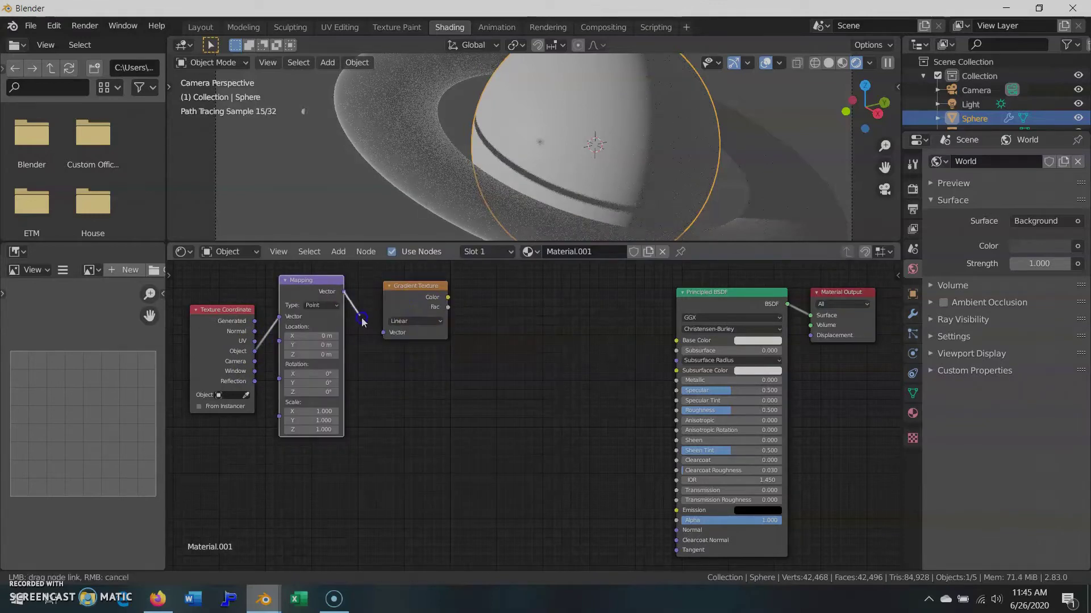
# Place a Noise Texture right of the Gradient Texture and wire its Fac to Material Output Surface.
pyautogui.hotkey('shift', 'a')
pyautogui.click(461, 318)
pyautogui.write('noise')
pyautogui.click(488, 342)
pyautogui.click(503, 302)
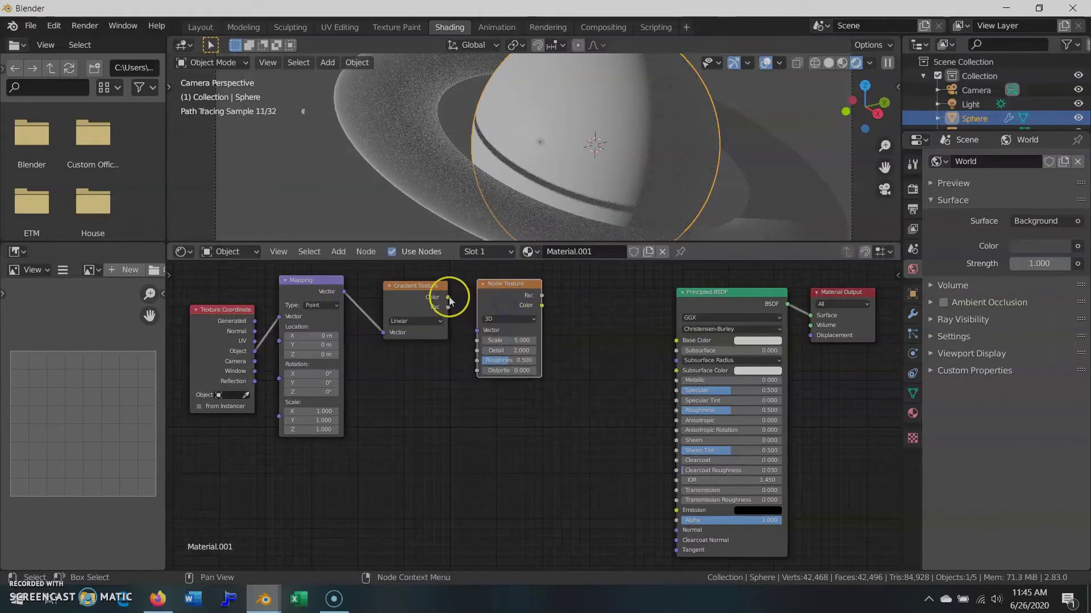
pyautogui.moveTo(542, 296)
pyautogui.mouseDown()
pyautogui.moveTo(761, 323)
pyautogui.moveTo(810, 315)
pyautogui.mouseUp()
pyautogui.moveTo(696, 236)
pyautogui.mouseDown(button='middle')
pyautogui.moveTo(600, 177)
pyautogui.moveTo(540, 172)
pyautogui.mouseUp(button='middle')
# Give the Mapping node Y rotation 90°, Z scale 0.5 and X location 0.4 m.
pyautogui.press('KP_0')
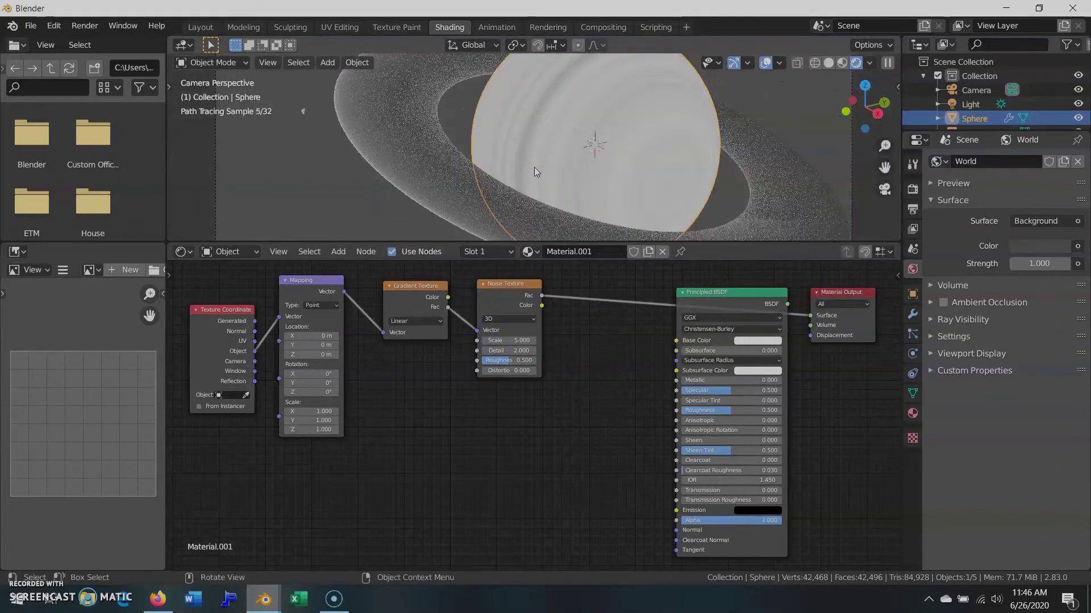
pyautogui.click(303, 383)
pyautogui.write('90')
pyautogui.press('Return')
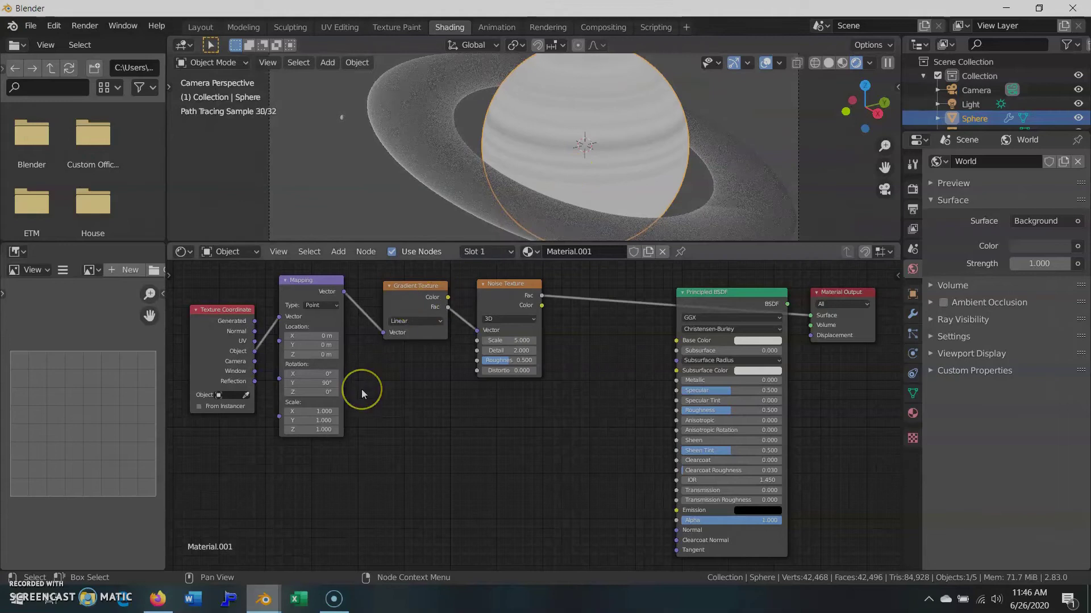
pyautogui.click(287, 430)
pyautogui.click(287, 430)
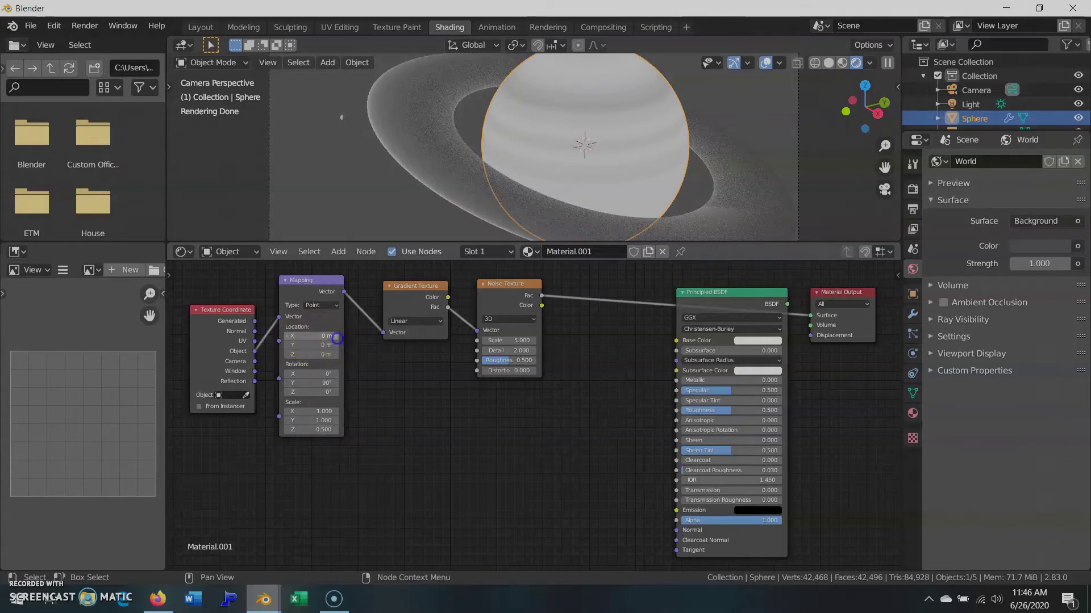
pyautogui.click(336, 336)
pyautogui.click(336, 336)
pyautogui.moveTo(487, 187); pyautogui.dragTo(539, 147, button='middle')
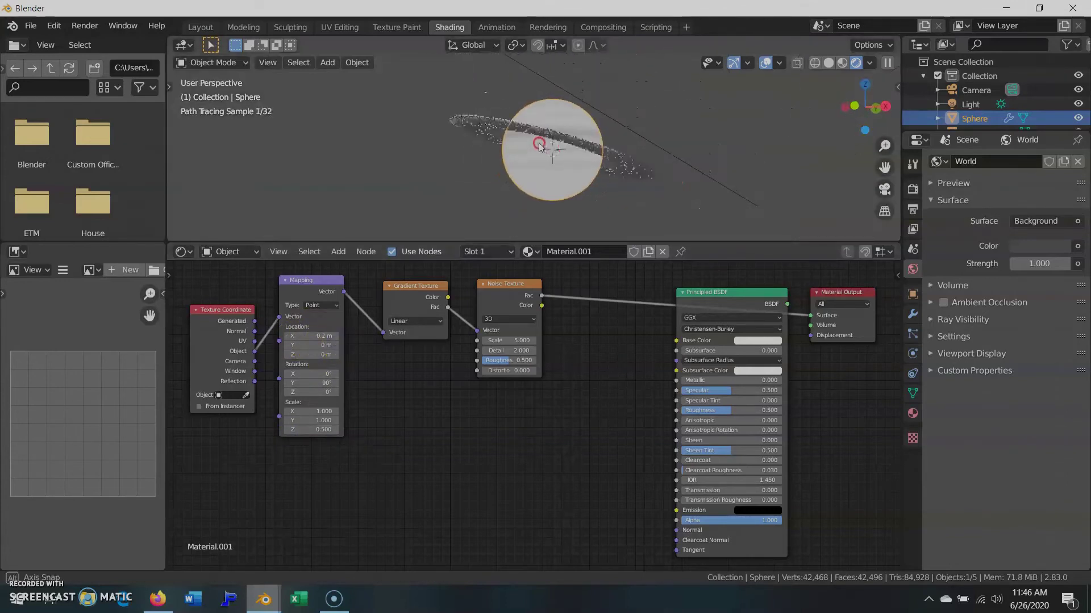
pyautogui.click(338, 336)
pyautogui.moveTo(490, 203)
pyautogui.mouseDown(button='middle')
pyautogui.moveTo(523, 105)
pyautogui.moveTo(561, 189)
pyautogui.mouseUp(button='middle')
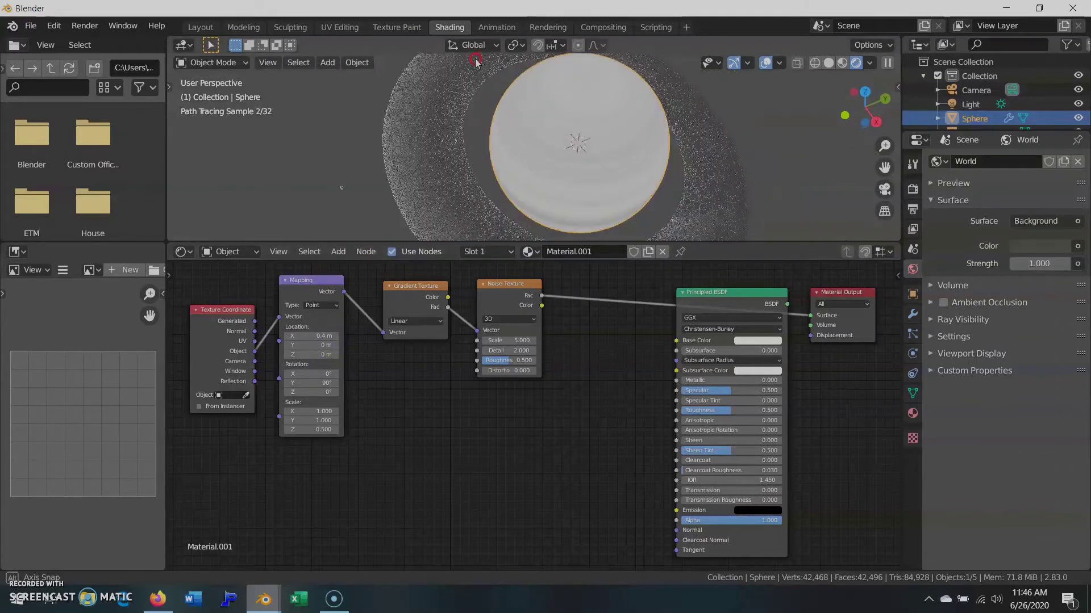
# Set the Noise Texture to 4D with scale 8.1 and detail 10.
pyautogui.press('KP_0')
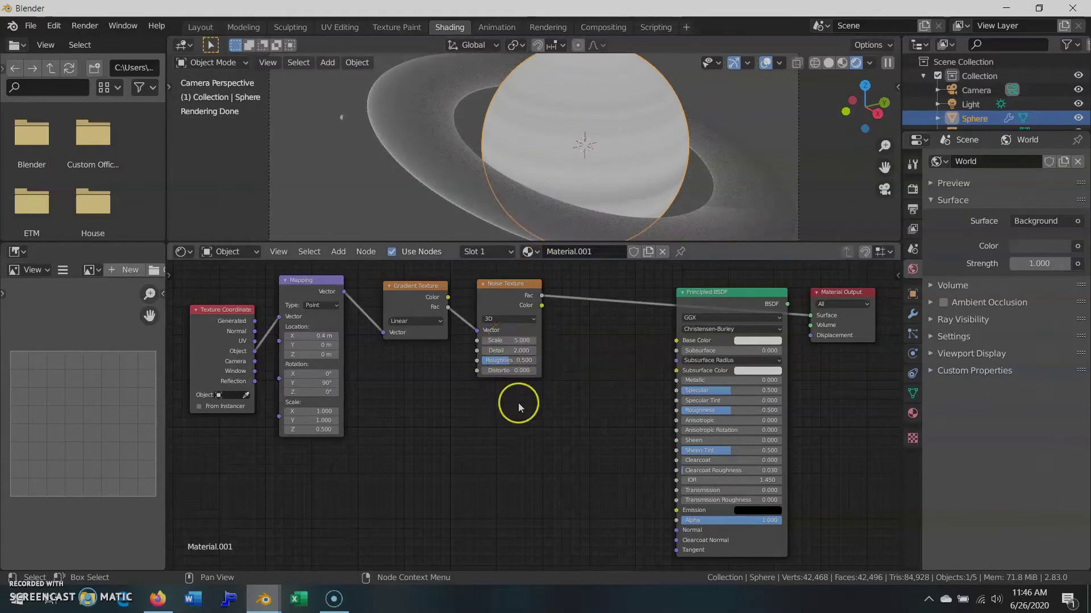
pyautogui.scroll(2, 517, 381)
pyautogui.click(514, 343)
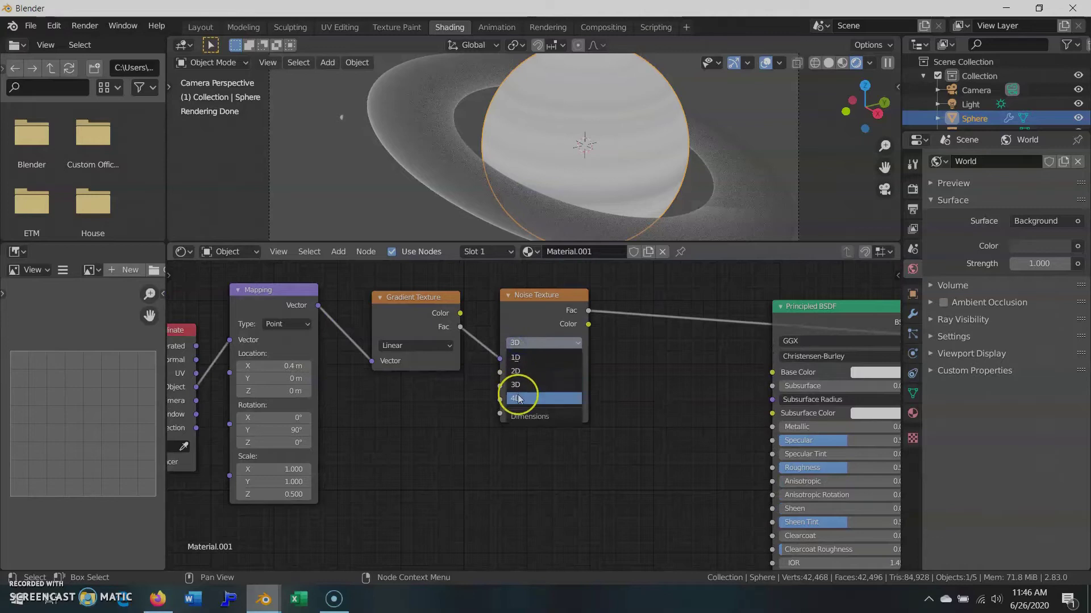
pyautogui.click(520, 393)
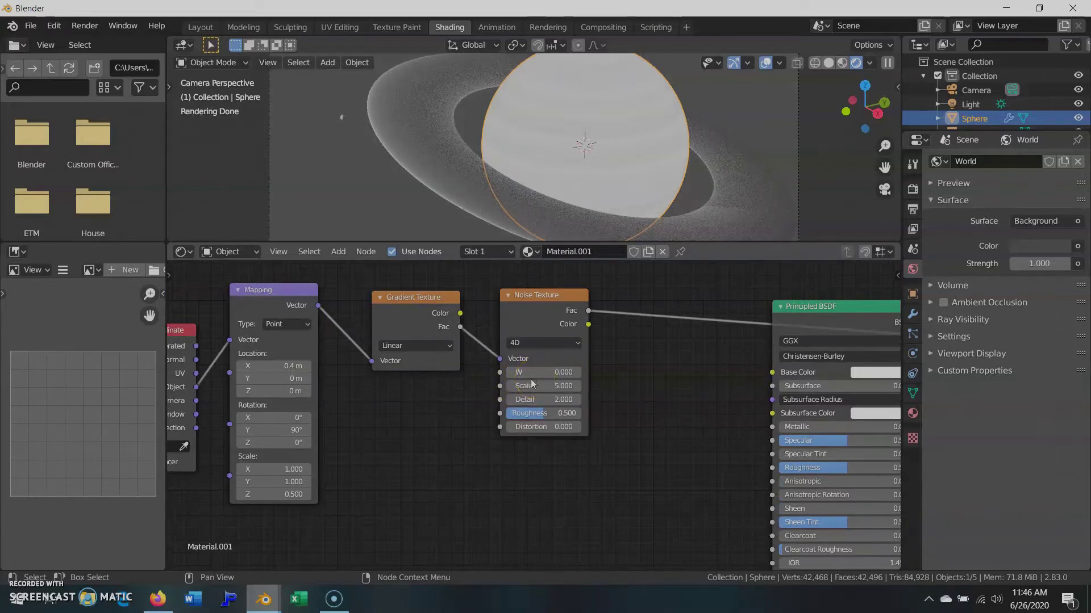
pyautogui.moveTo(531, 387); pyautogui.dragTo(547, 387)
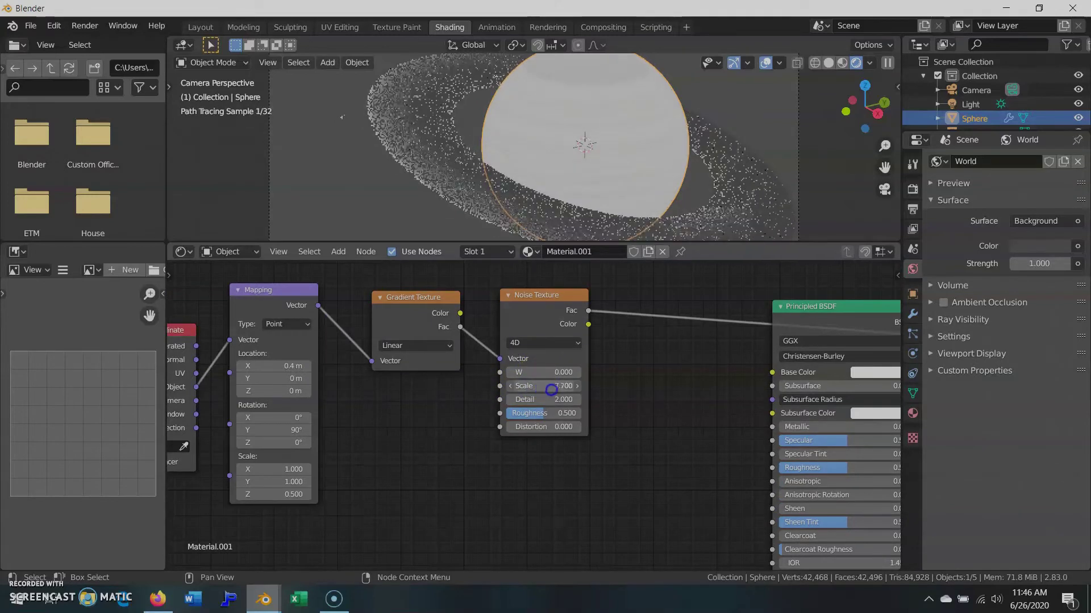
pyautogui.click(499, 427)
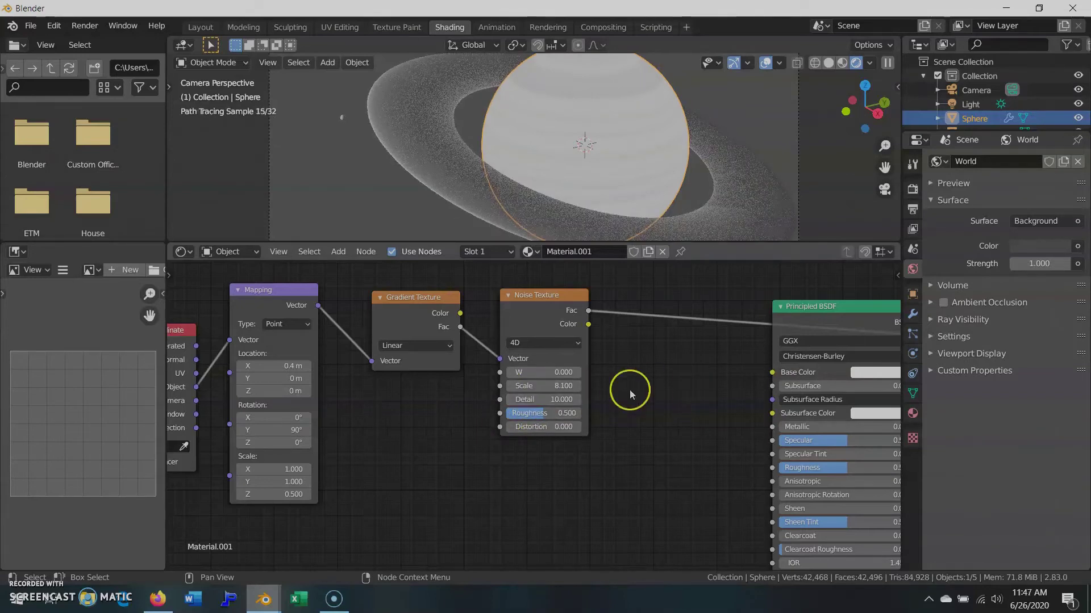
pyautogui.hotkey('shift', 'a')
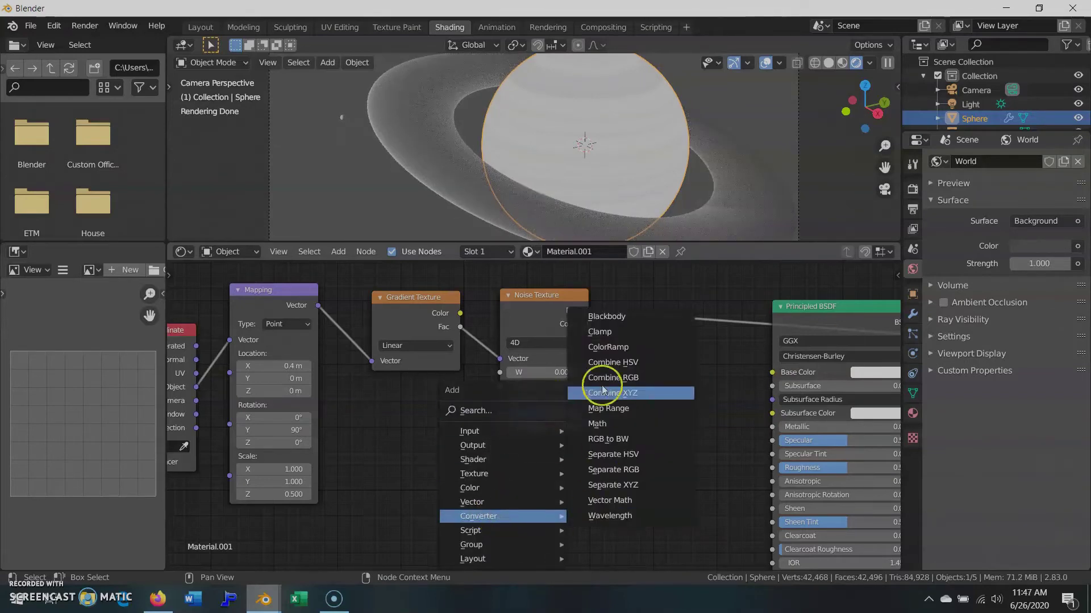
# Insert a ColorRamp between the Noise Texture and the Principled BSDF Base Color.
pyautogui.click(596, 377)
pyautogui.click(651, 309)
pyautogui.press('g')
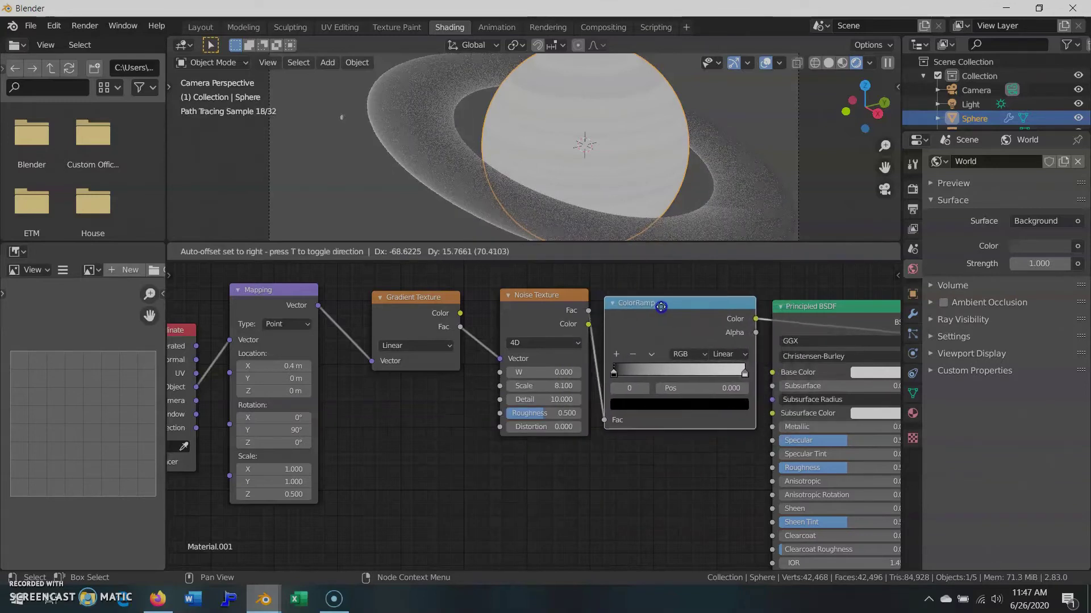
pyautogui.click(579, 369)
pyautogui.keyDown('ctrl'); pyautogui.scroll(-5, 578, 369); pyautogui.keyUp('ctrl')
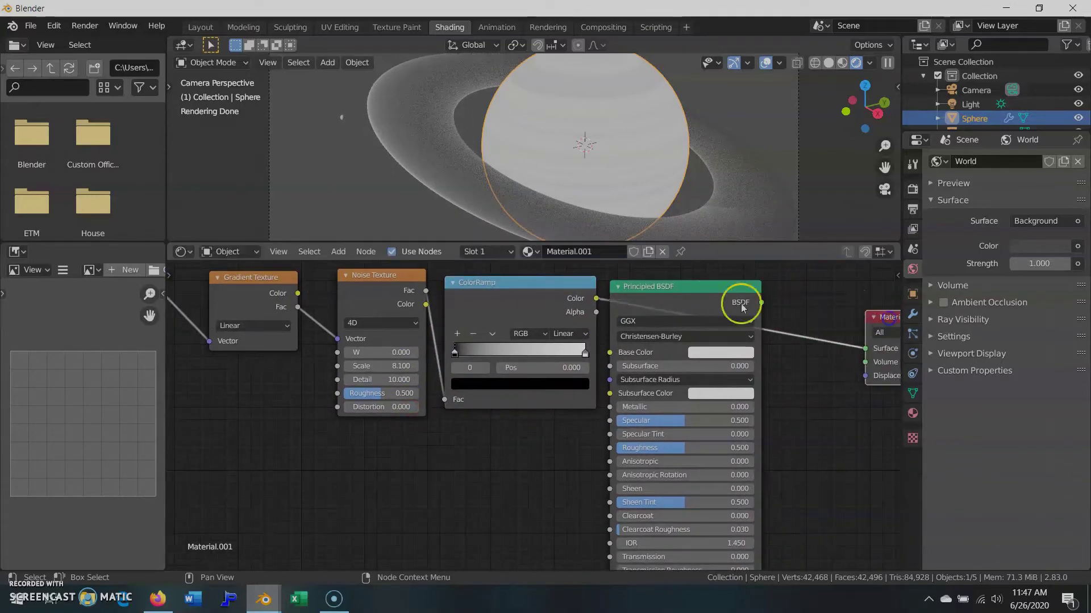
pyautogui.moveTo(742, 296); pyautogui.dragTo(680, 311)
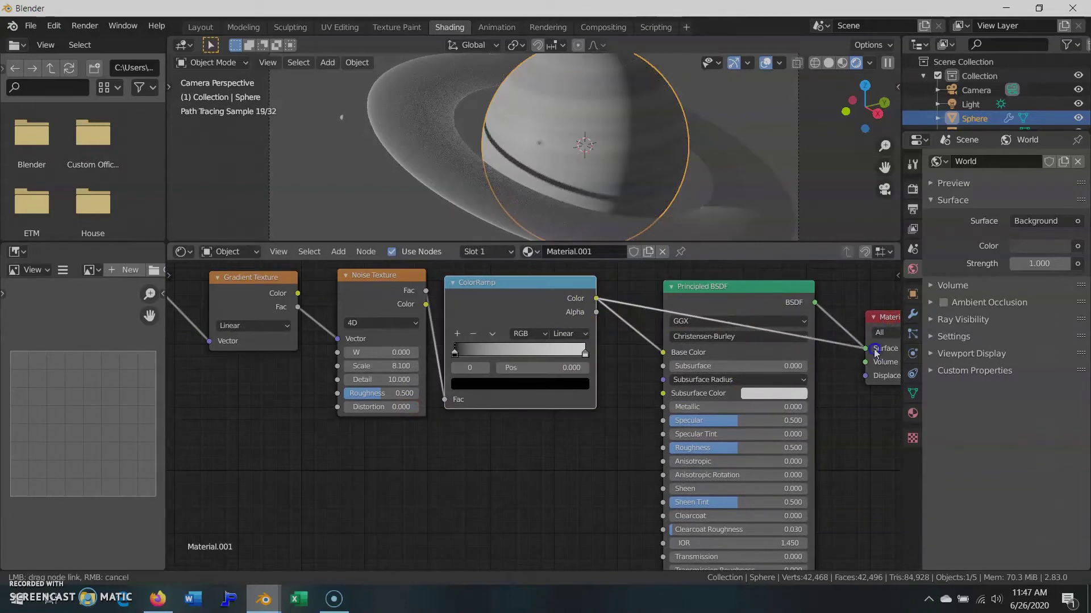
# Add a second Noise Texture and a MixRGB between Gradient and Noise, feeding the noise into Color2.
pyautogui.scroll(-1, 316, 374)
pyautogui.moveTo(316, 374)
pyautogui.mouseDown(button='middle')
pyautogui.moveTo(451, 397)
pyautogui.moveTo(453, 378)
pyautogui.mouseUp(button='middle')
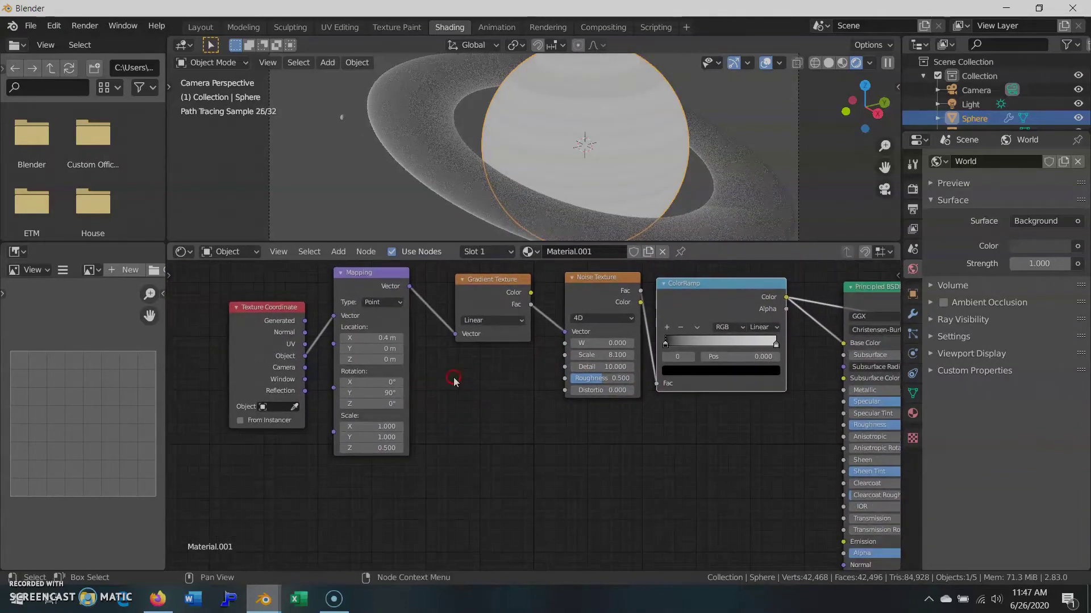
pyautogui.hotkey('shift', 'a')
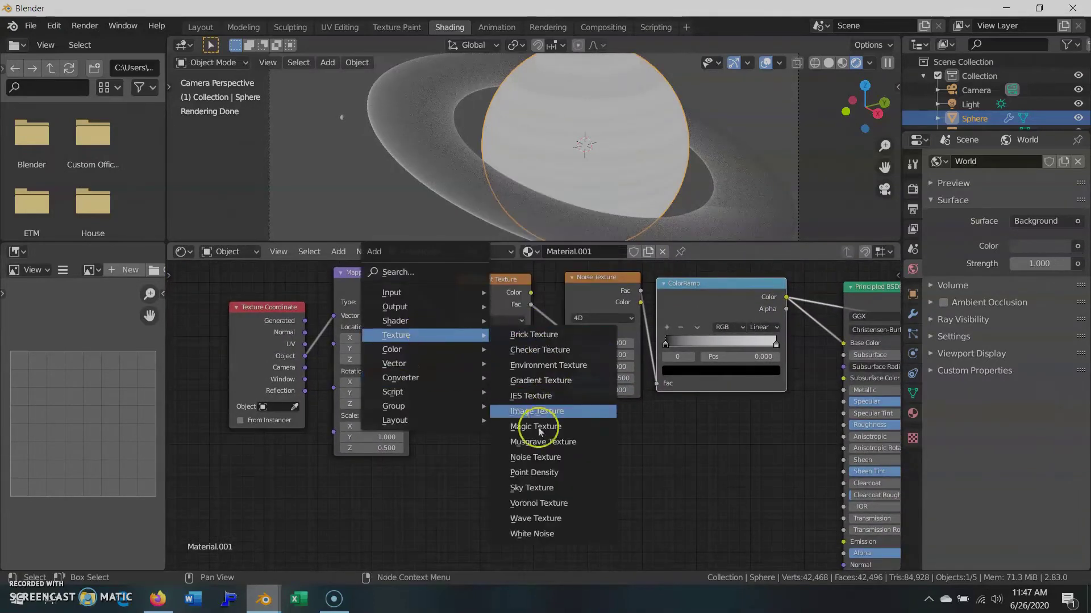
pyautogui.click(527, 456)
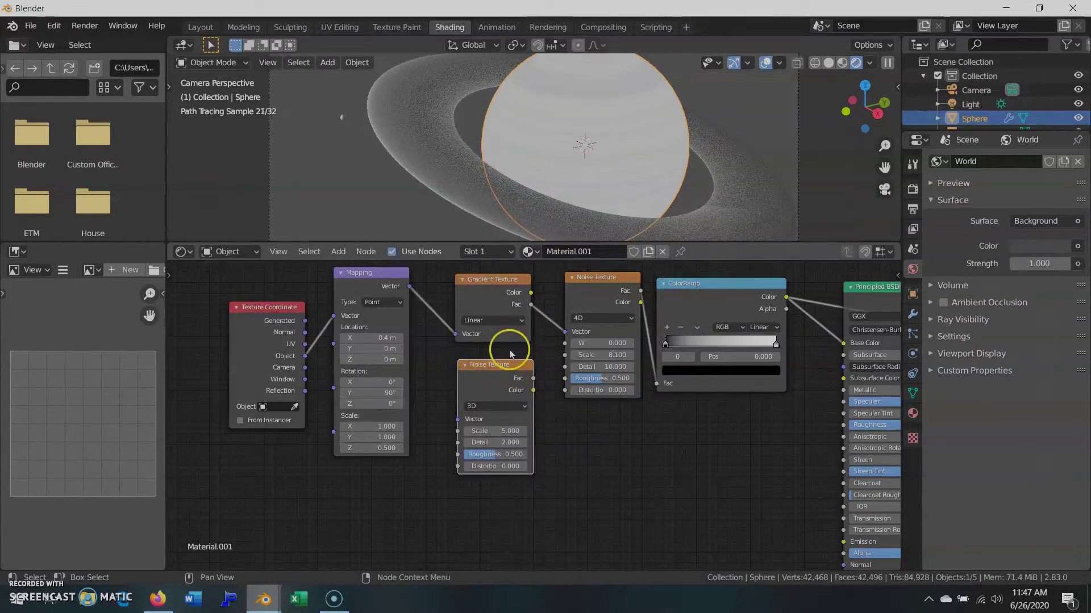
pyautogui.hotkey('shift', 'a')
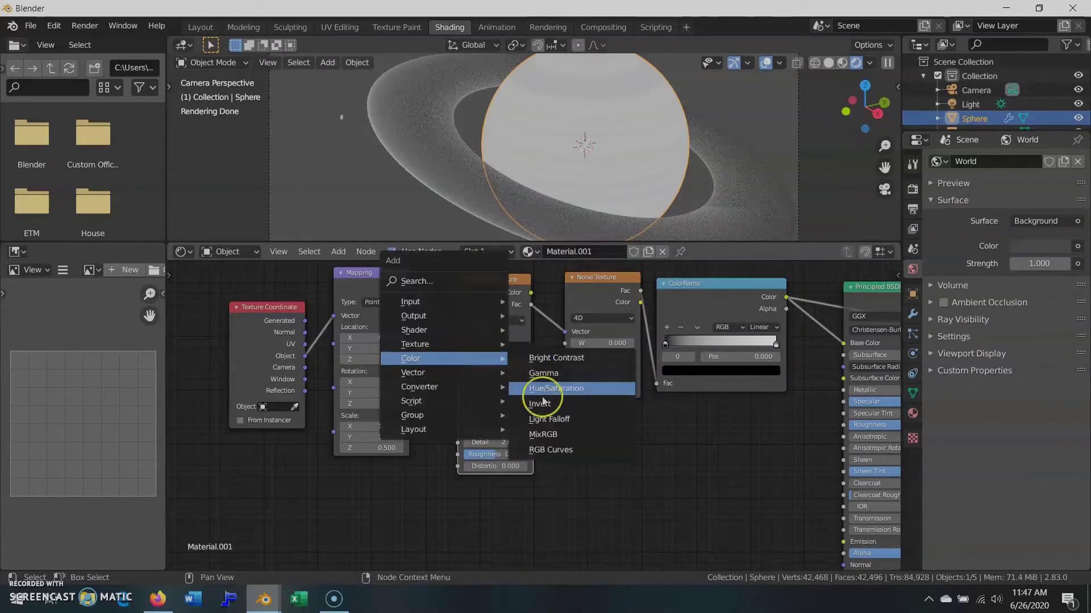
pyautogui.click(549, 435)
pyautogui.click(567, 286)
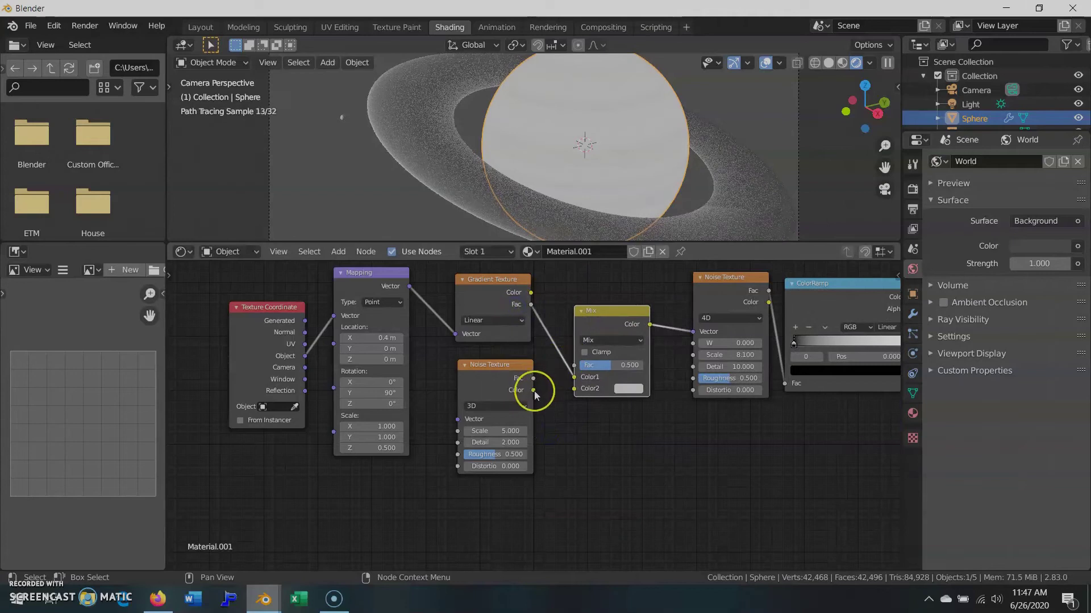
pyautogui.moveTo(534, 379); pyautogui.dragTo(575, 389)
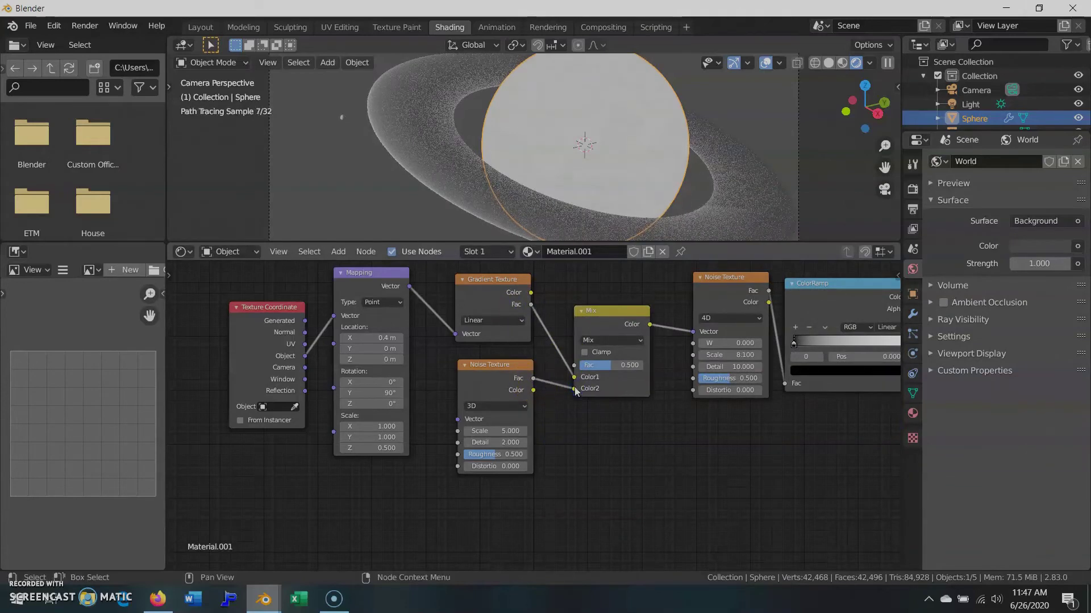
pyautogui.moveTo(635, 313); pyautogui.dragTo(530, 314, button='middle')
# Shift the ColorRamp black stop, set Mix factor to 0.020 and the second noise scale to 17.5.
pyautogui.moveTo(687, 346)
pyautogui.mouseDown()
pyautogui.moveTo(773, 349)
pyautogui.moveTo(741, 347)
pyautogui.mouseUp()
pyautogui.moveTo(512, 372); pyautogui.dragTo(456, 370)
pyautogui.moveTo(396, 368); pyautogui.dragTo(398, 342, button='middle')
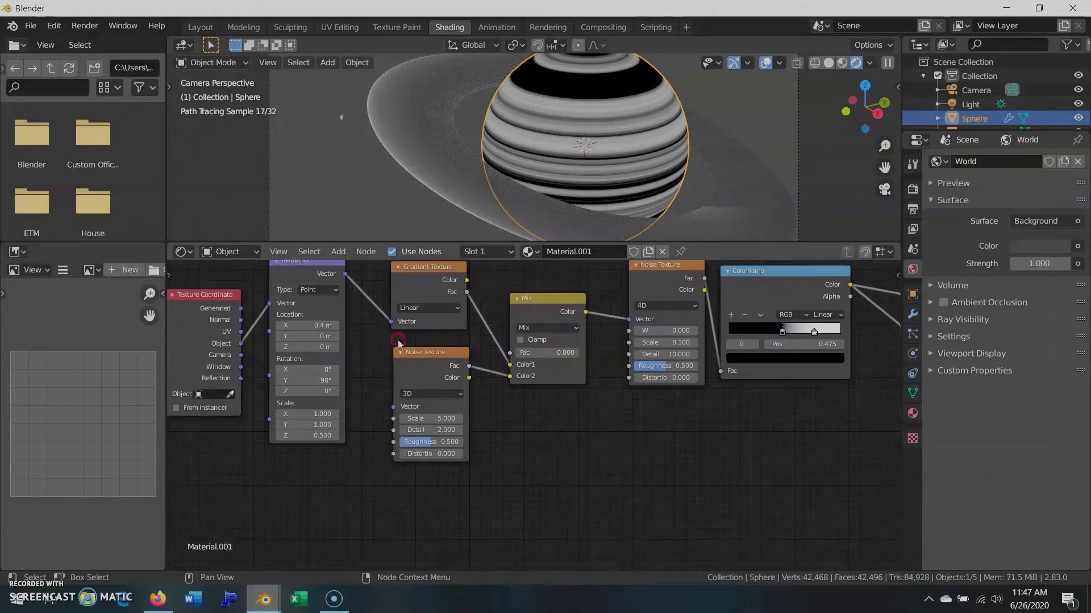
pyautogui.moveTo(547, 377); pyautogui.dragTo(494, 436, button='middle')
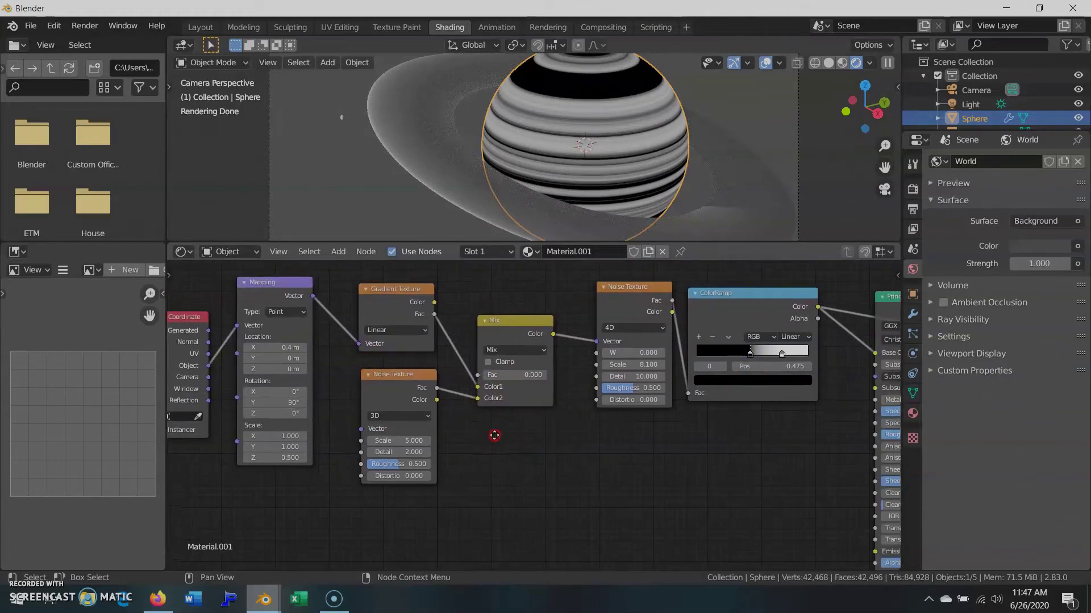
pyautogui.moveTo(508, 375); pyautogui.dragTo(514, 375)
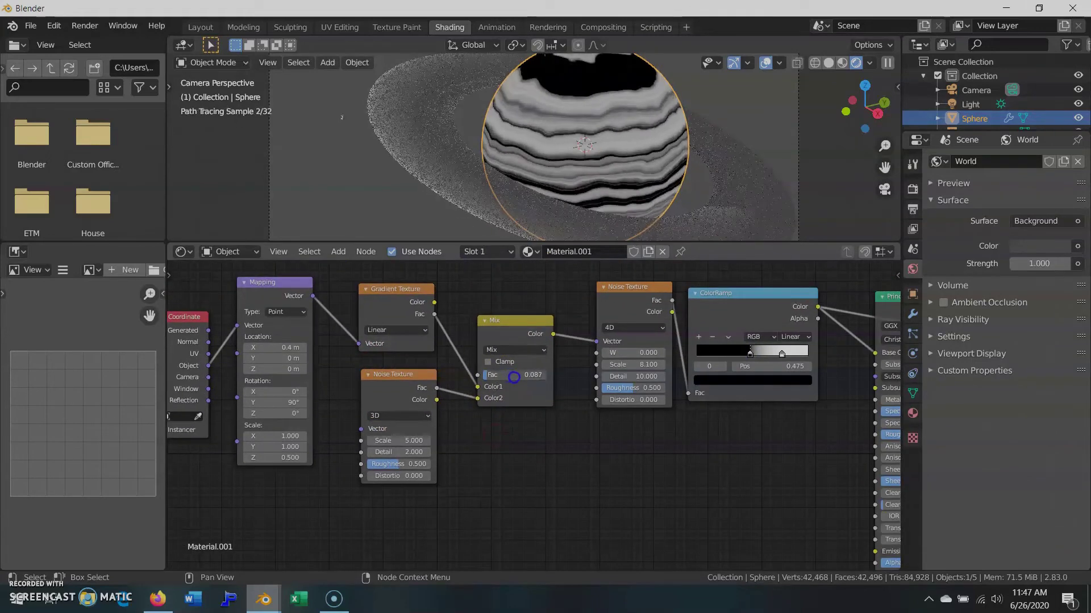
pyautogui.moveTo(393, 442); pyautogui.dragTo(430, 441)
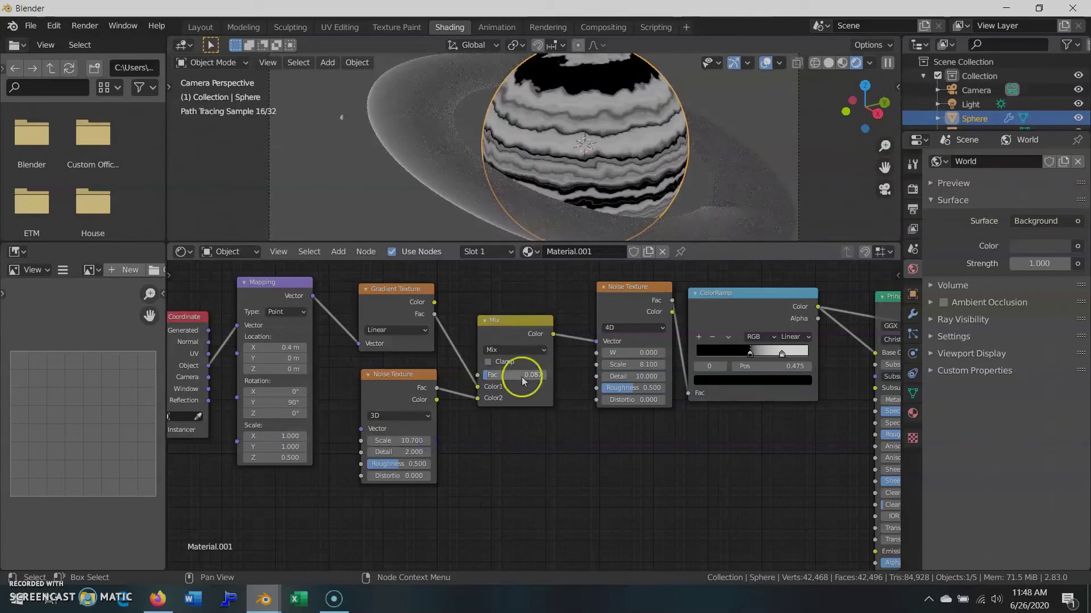
pyautogui.moveTo(520, 376); pyautogui.dragTo(514, 376)
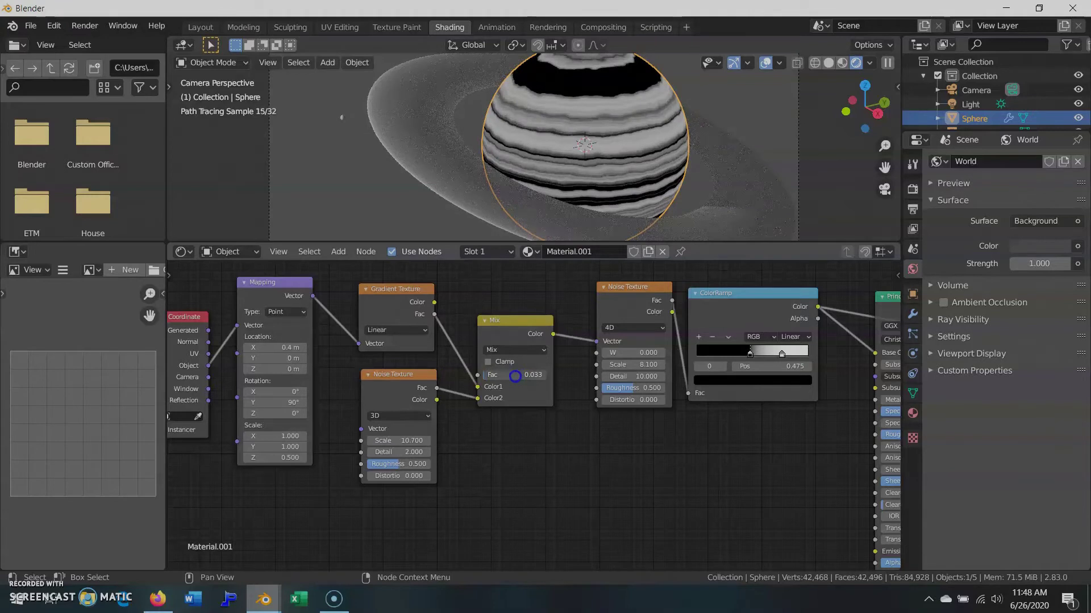
pyautogui.write('0.02')
pyautogui.press('Return')
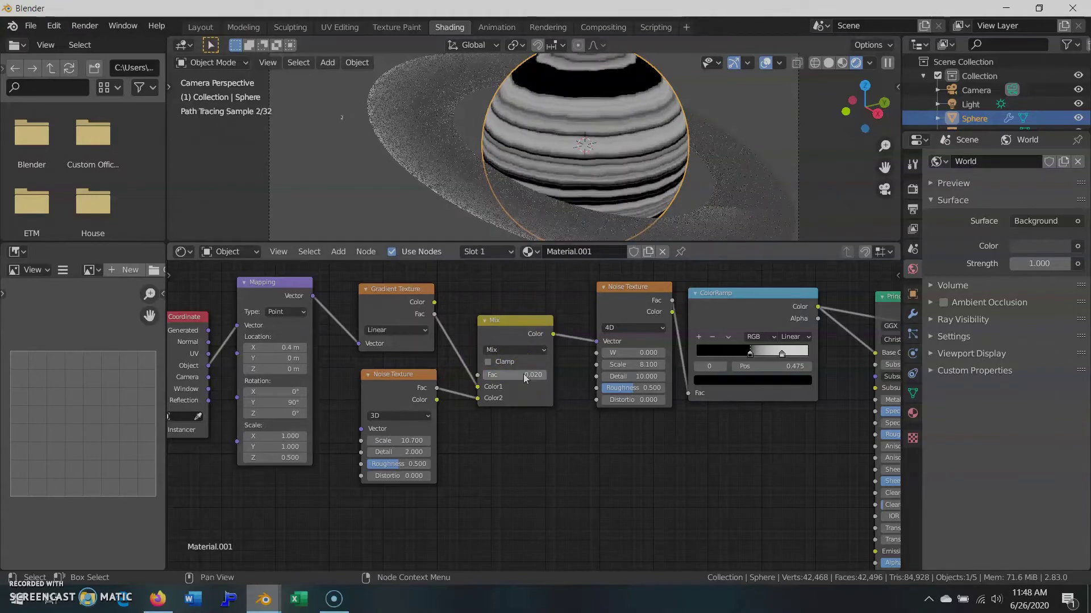
pyautogui.scroll(4, 596, 153)
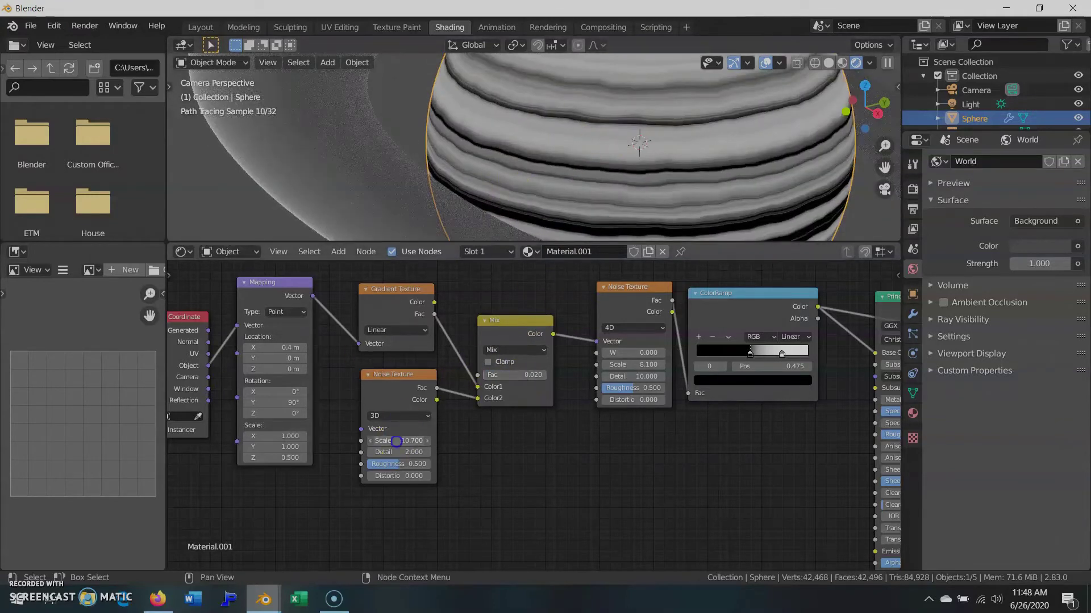
pyautogui.moveTo(396, 441); pyautogui.dragTo(437, 445)
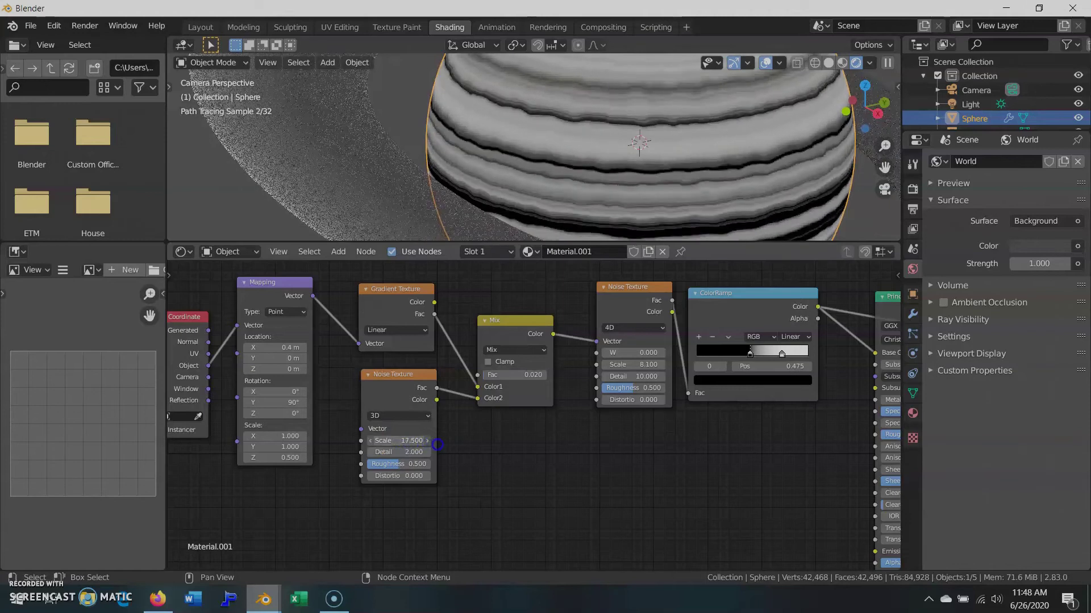
pyautogui.moveTo(749, 355); pyautogui.dragTo(697, 356)
# Make the ColorRamp run black to white and connect Principled BSDF to Material Output Surface.
pyautogui.moveTo(782, 353); pyautogui.dragTo(807, 353)
pyautogui.moveTo(798, 384)
pyautogui.mouseDown(button='middle')
pyautogui.moveTo(605, 389)
pyautogui.moveTo(536, 378)
pyautogui.mouseUp(button='middle')
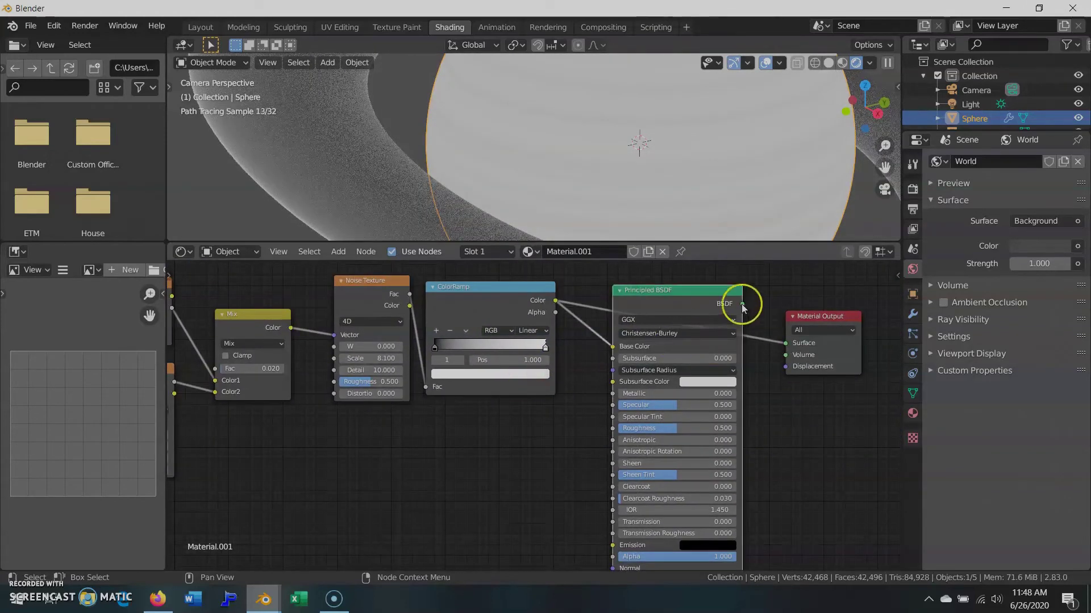
pyautogui.moveTo(742, 305); pyautogui.dragTo(785, 344)
pyautogui.moveTo(463, 325); pyautogui.dragTo(625, 310, button='middle')
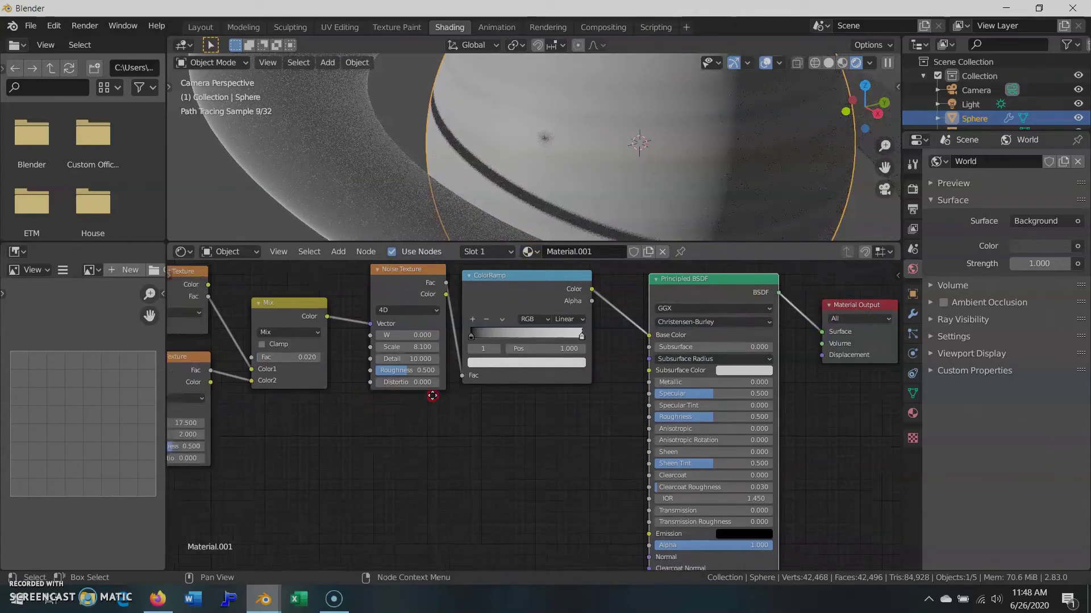
pyautogui.scroll(-1, 597, 170)
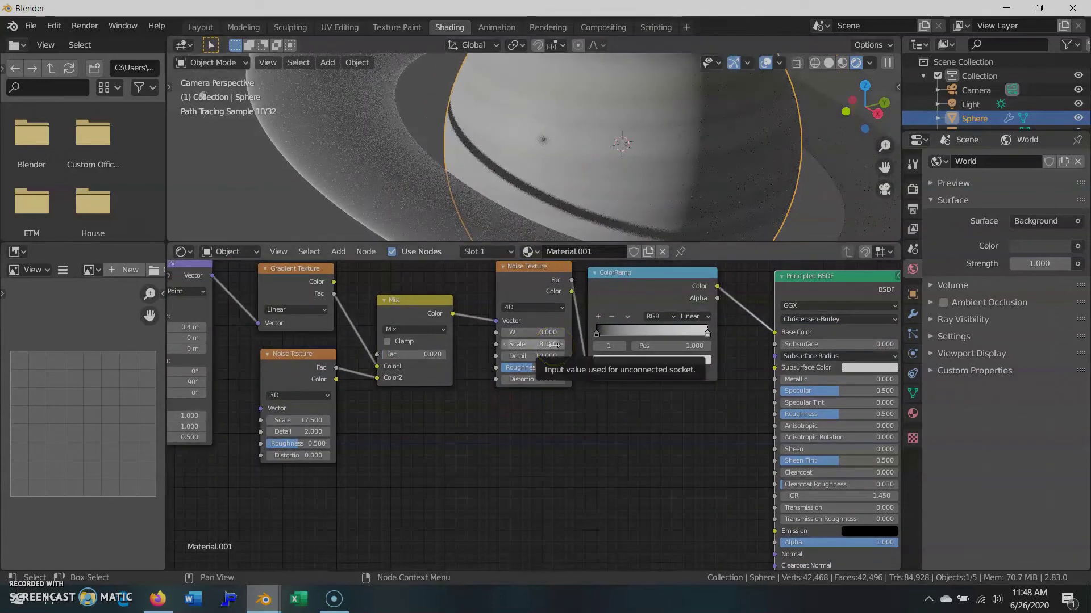
pyautogui.scroll(1, 580, 416)
pyautogui.moveTo(521, 324); pyautogui.dragTo(534, 403)
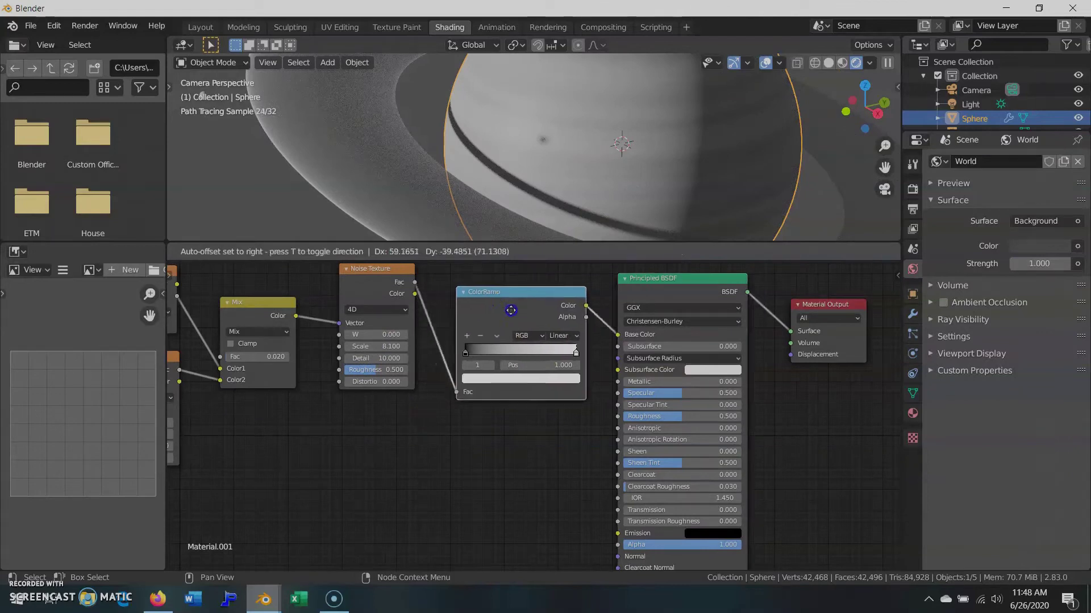
pyautogui.scroll(2, 520, 372)
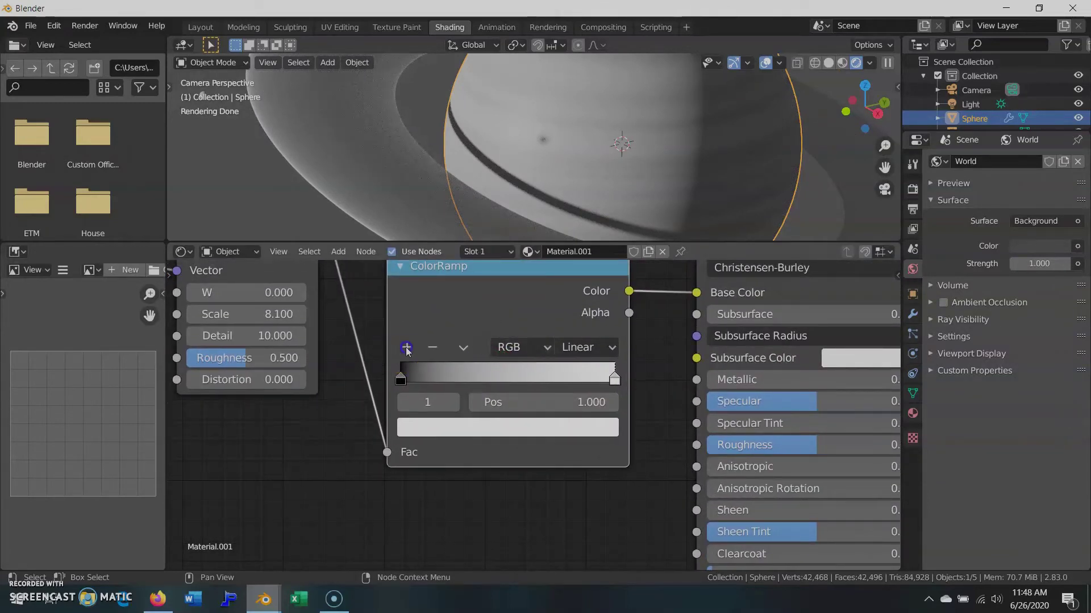
# Add several ColorRamp stops, set one to grey, and slide the middle stop to 0.601.
pyautogui.click(406, 347)
pyautogui.moveTo(507, 378); pyautogui.dragTo(558, 378)
pyautogui.moveTo(453, 378); pyautogui.dragTo(497, 378)
pyautogui.click(406, 347)
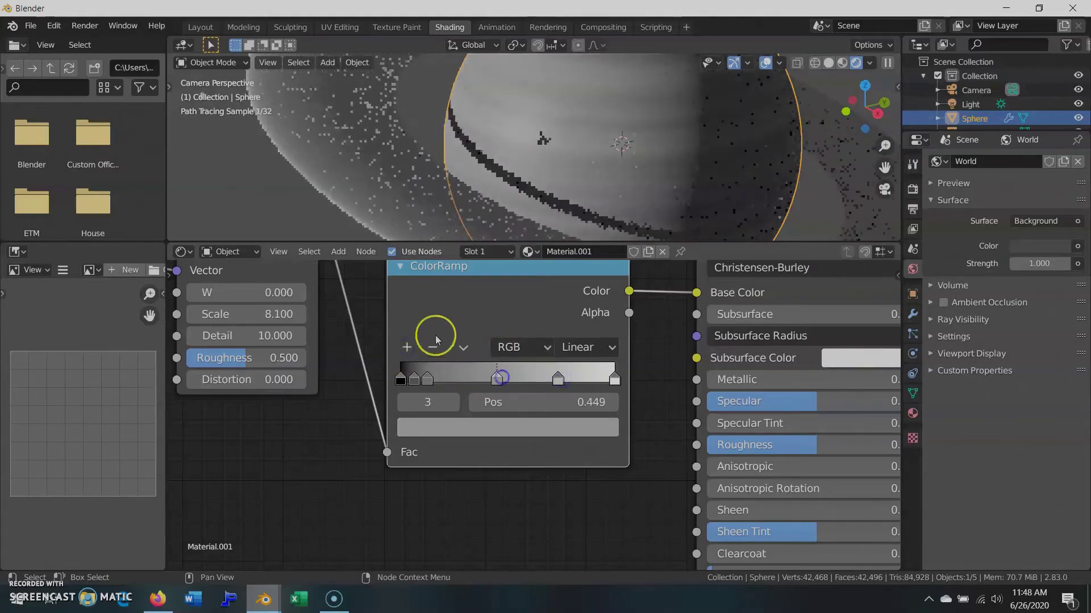
pyautogui.click(407, 347)
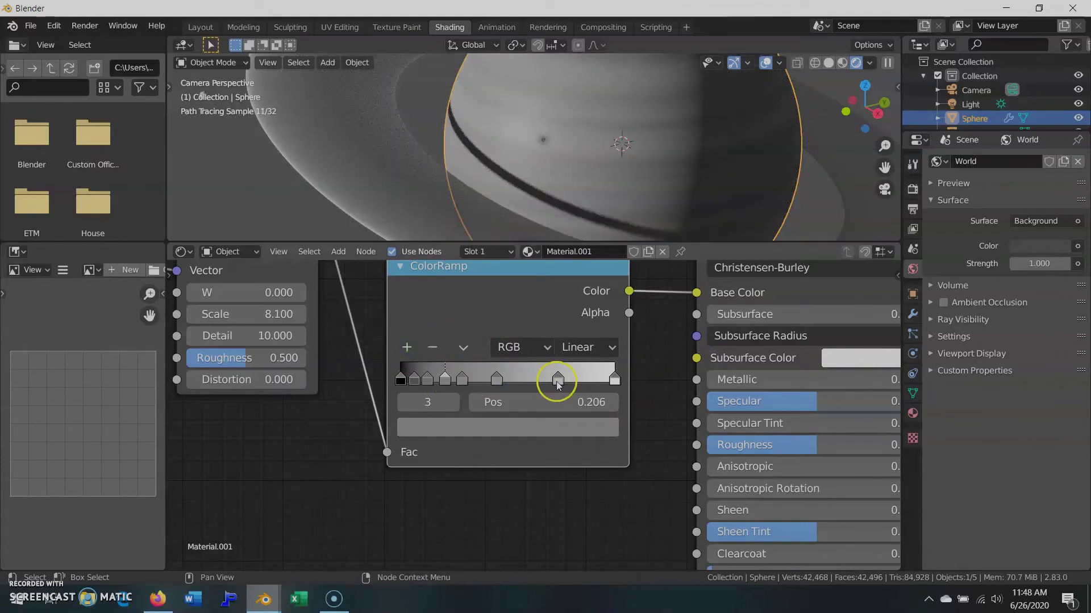
pyautogui.moveTo(557, 381); pyautogui.dragTo(554, 380)
pyautogui.click(553, 427)
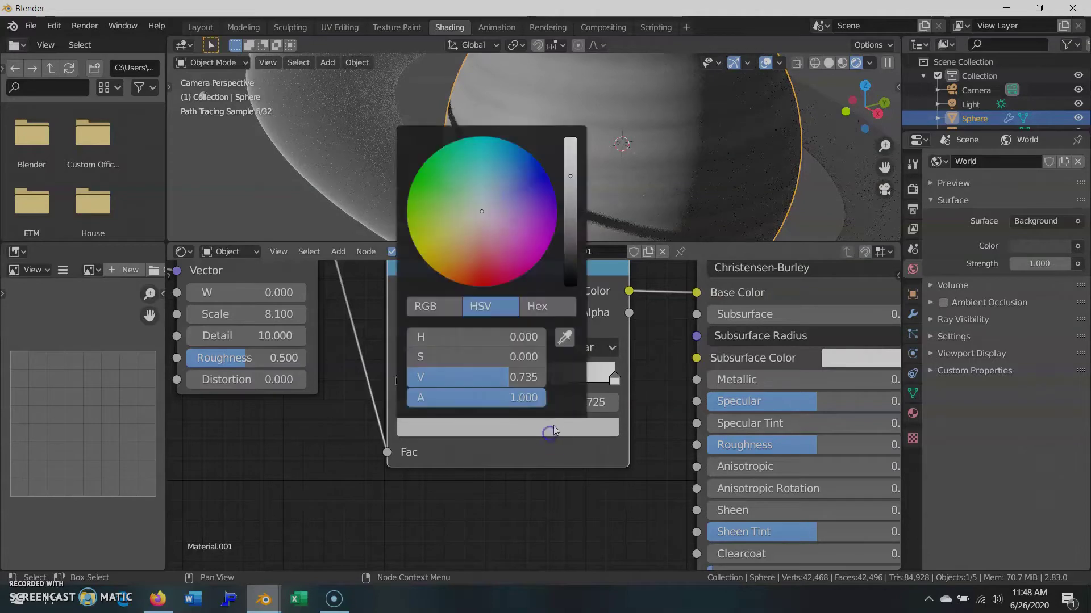
pyautogui.click(496, 381)
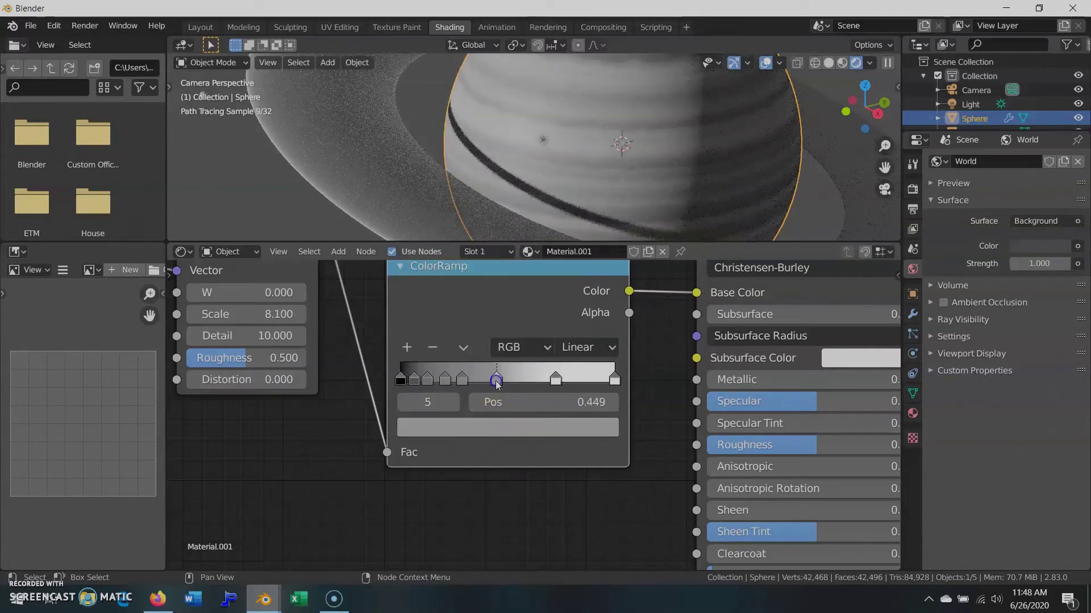
pyautogui.moveTo(497, 384); pyautogui.dragTo(530, 389)
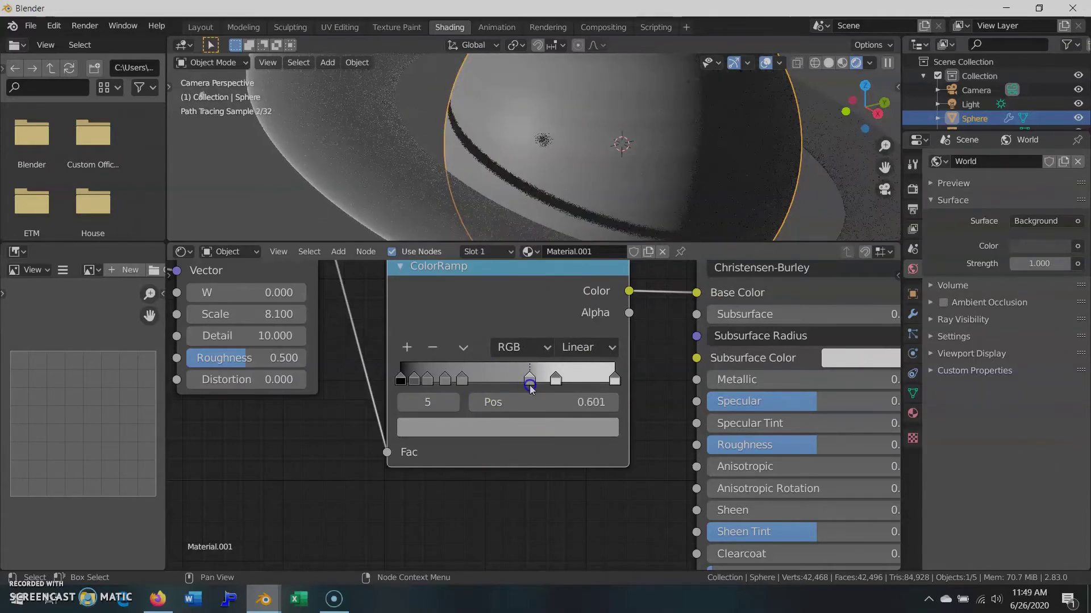
# Colour the light ramp stop blue, then slide stop 4 right and make it cyan.
pyautogui.click(529, 430)
pyautogui.moveTo(570, 171); pyautogui.dragTo(570, 139)
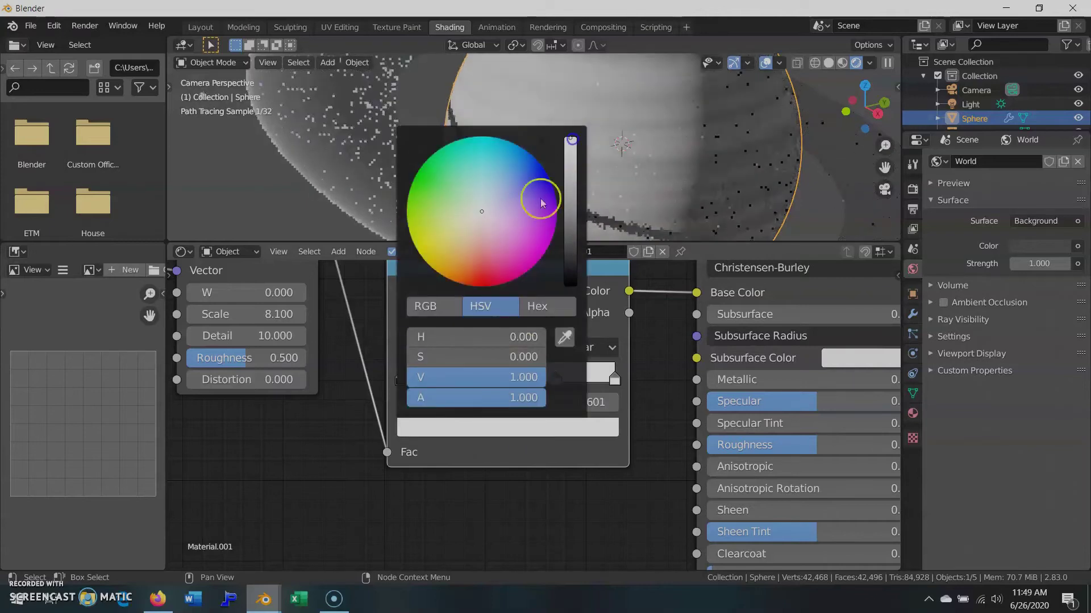
pyautogui.click(541, 165)
pyautogui.click(495, 382)
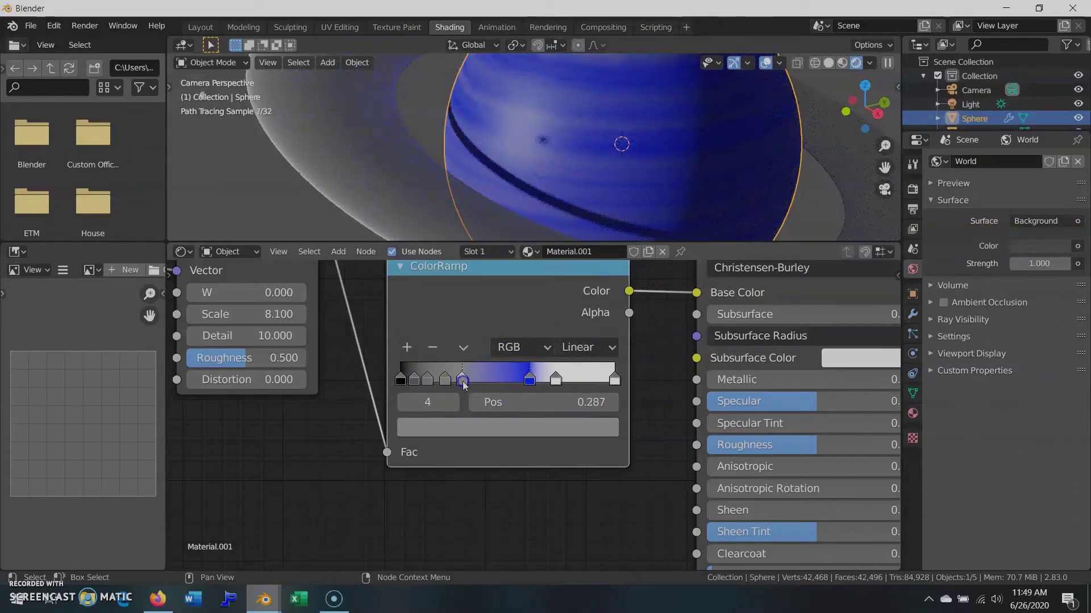
pyautogui.moveTo(494, 383); pyautogui.dragTo(514, 386)
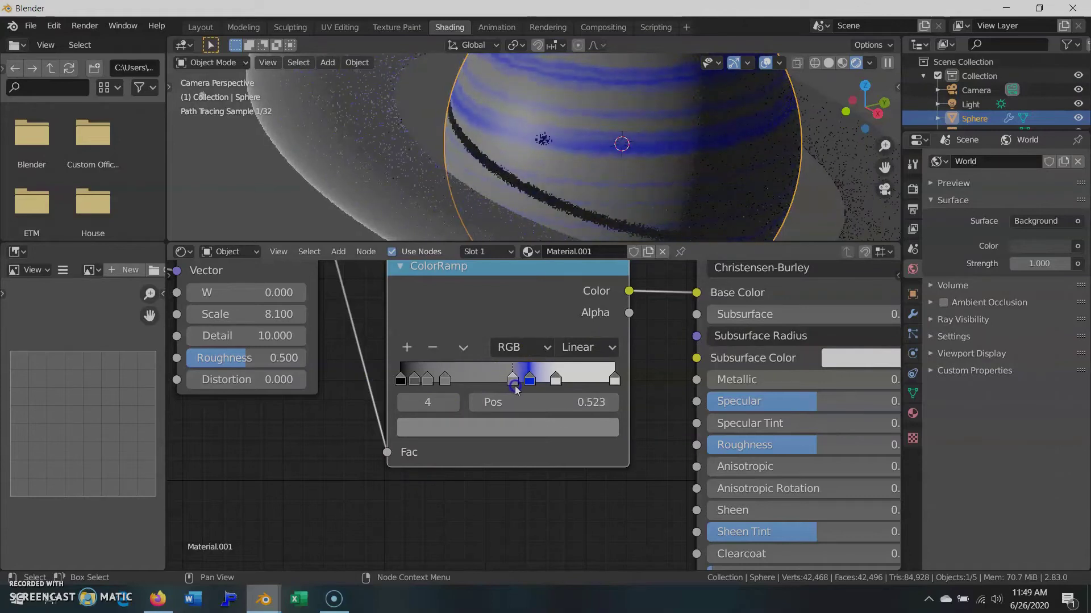
pyautogui.click(529, 430)
pyautogui.moveTo(577, 164); pyautogui.dragTo(571, 142)
pyautogui.click(486, 163)
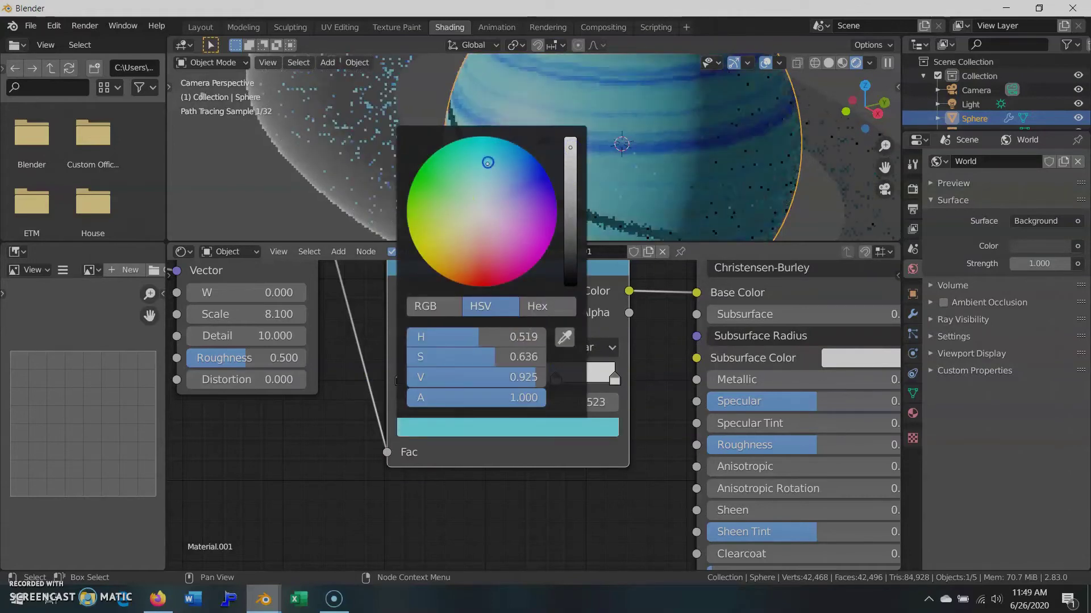
pyautogui.moveTo(487, 163); pyautogui.dragTo(497, 150)
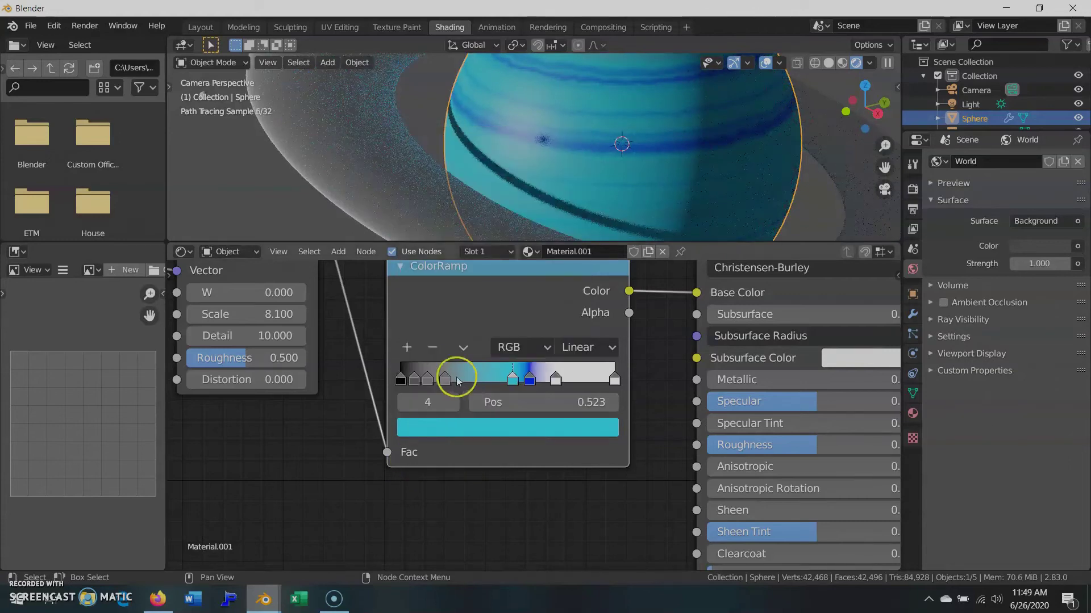
# Make stop 3 bright blue beside the cyan, stop 2 muted blue, and move the leftmost stop to 0.352.
pyautogui.click(445, 377)
pyautogui.moveTo(446, 379); pyautogui.dragTo(511, 389)
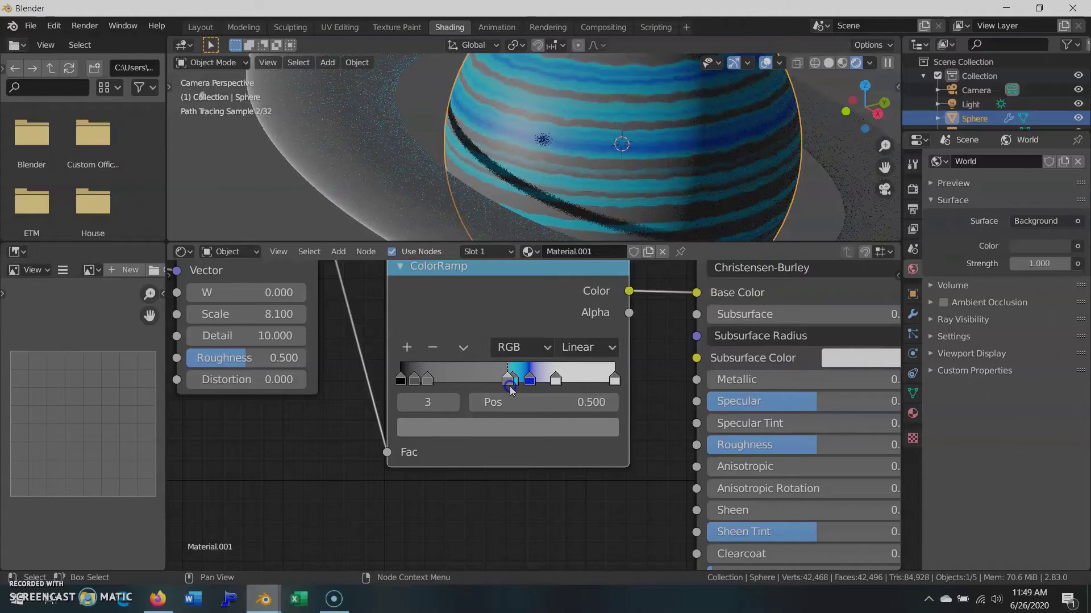
pyautogui.click(498, 427)
pyautogui.moveTo(570, 222)
pyautogui.mouseDown()
pyautogui.moveTo(570, 140)
pyautogui.moveTo(546, 179)
pyautogui.mouseUp()
pyautogui.click(516, 151)
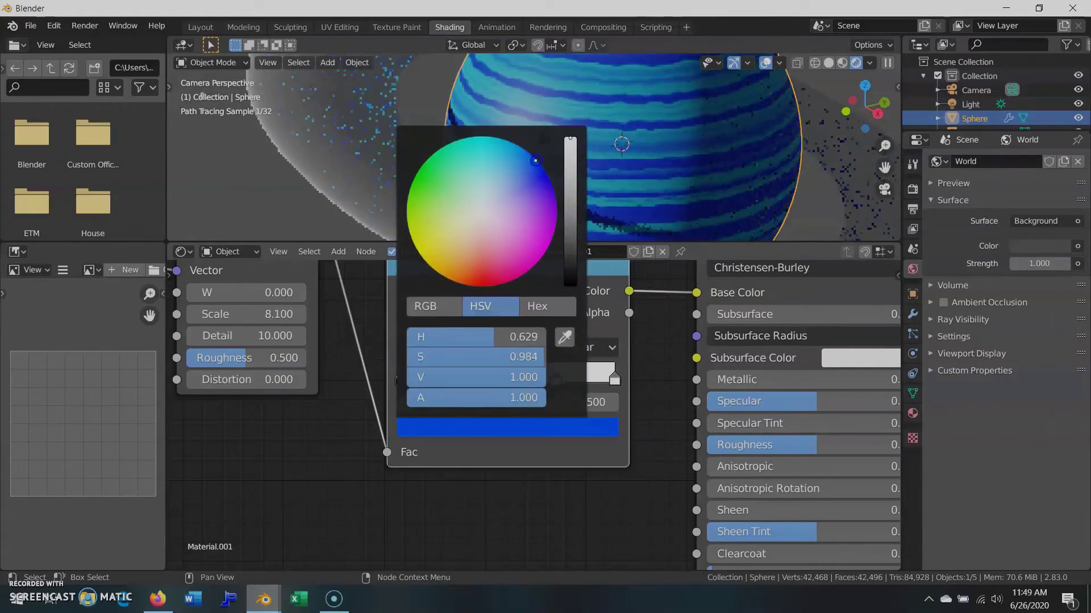
pyautogui.moveTo(427, 382); pyautogui.dragTo(492, 384)
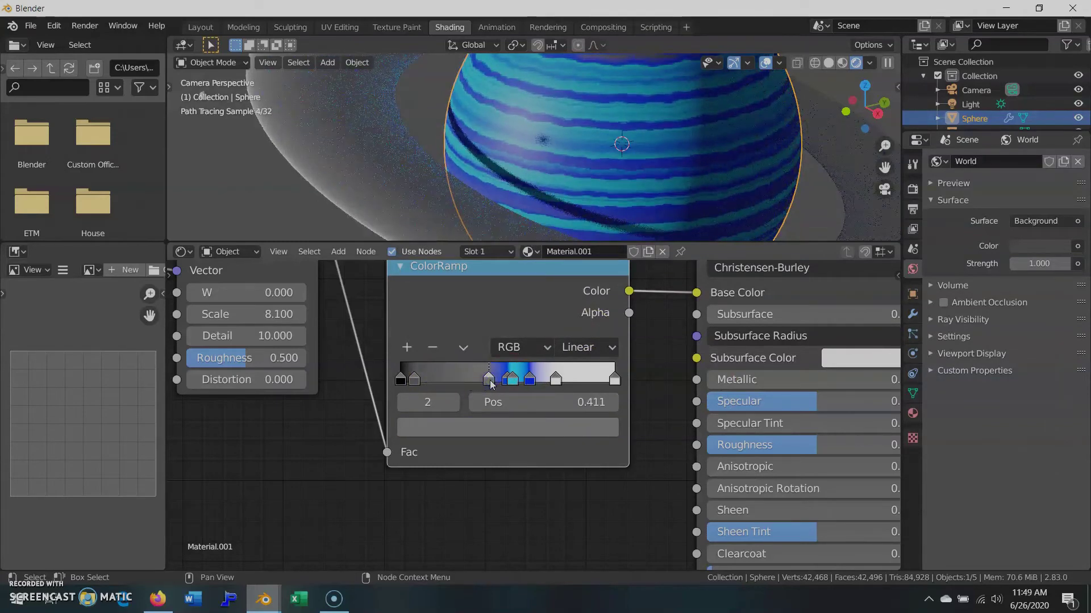
pyautogui.click(504, 427)
pyautogui.click(502, 169)
pyautogui.moveTo(571, 181); pyautogui.dragTo(572, 188)
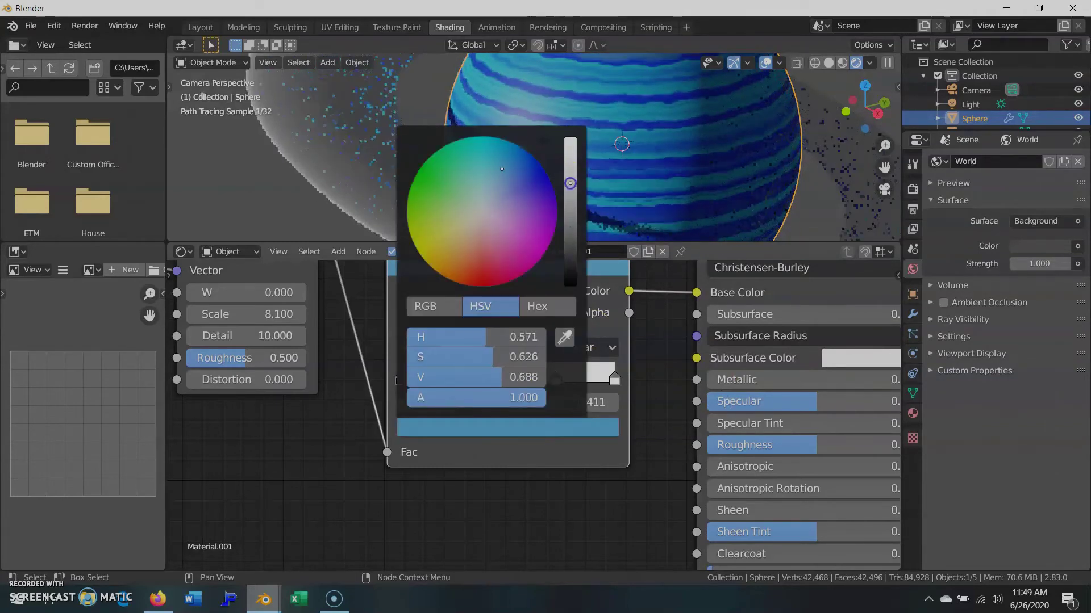
pyautogui.click(426, 372)
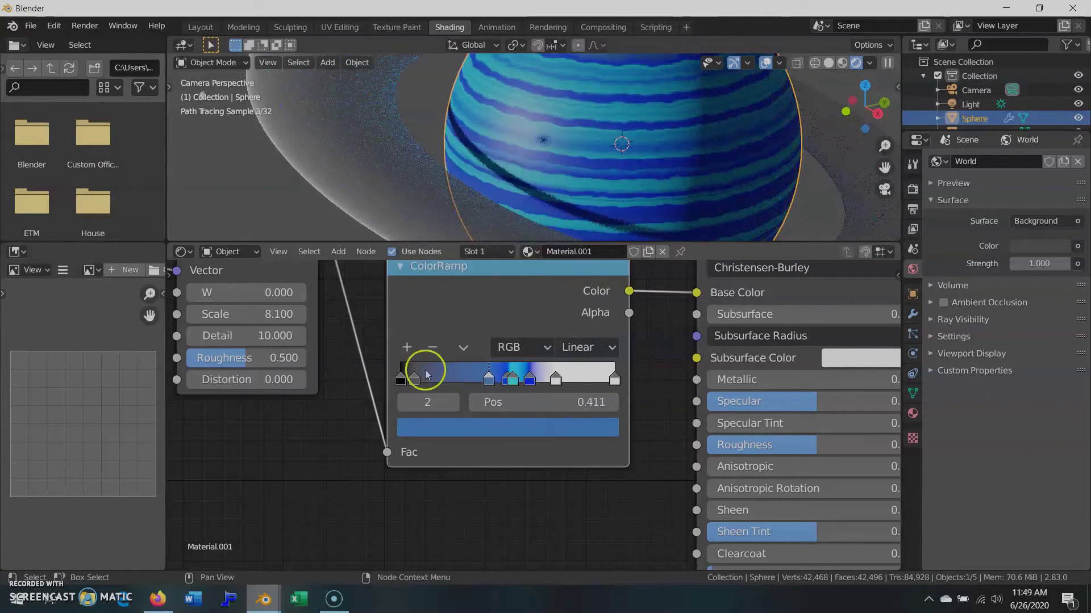
pyautogui.moveTo(414, 379); pyautogui.dragTo(480, 385)
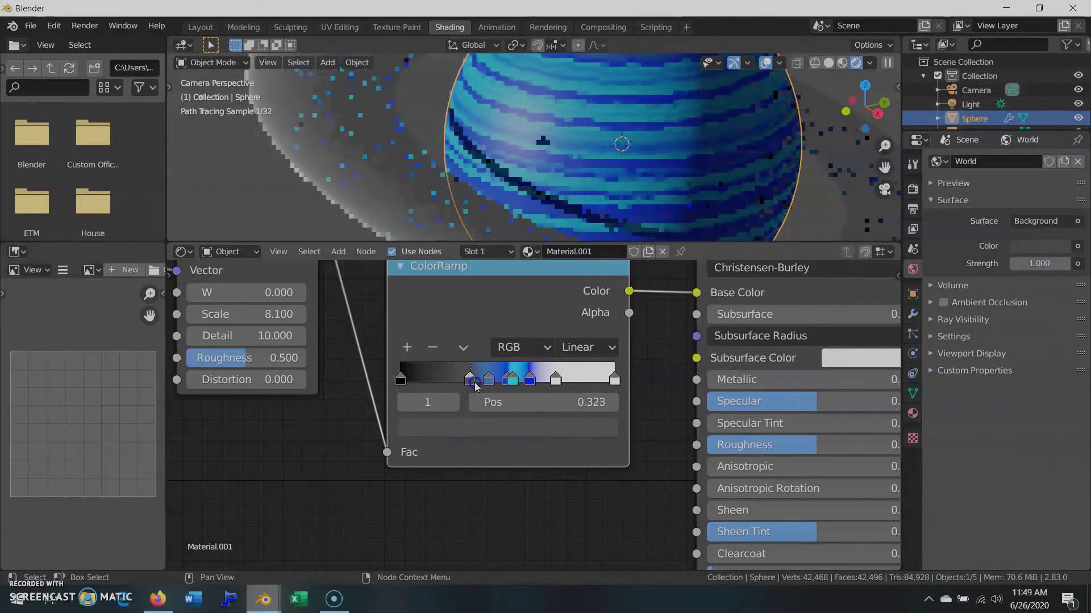
pyautogui.click(477, 428)
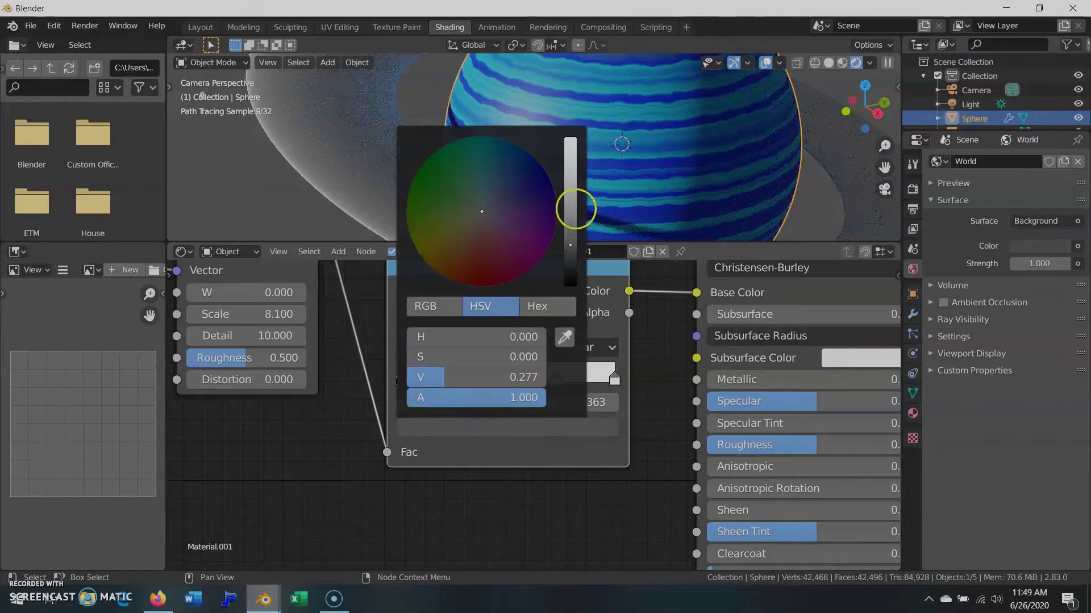
# Recolour the current stop blue and give the first ramp stop a blue sampled from the ramp.
pyautogui.moveTo(575, 209); pyautogui.dragTo(570, 140)
pyautogui.moveTo(511, 170); pyautogui.dragTo(526, 163)
pyautogui.click(401, 380)
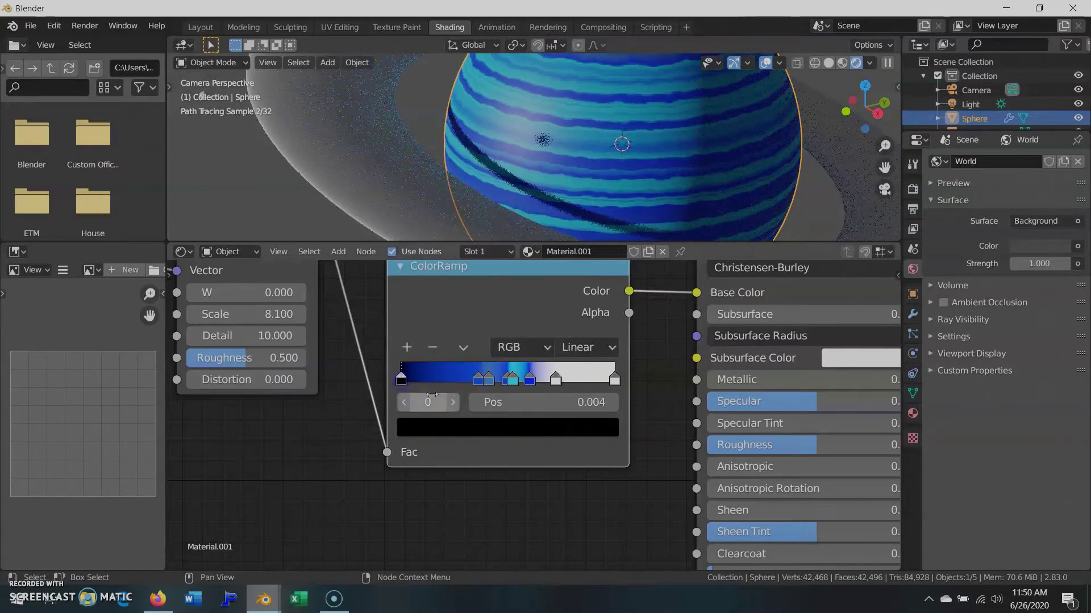
pyautogui.moveTo(405, 379); pyautogui.dragTo(397, 379)
pyautogui.click(447, 427)
pyautogui.click(564, 336)
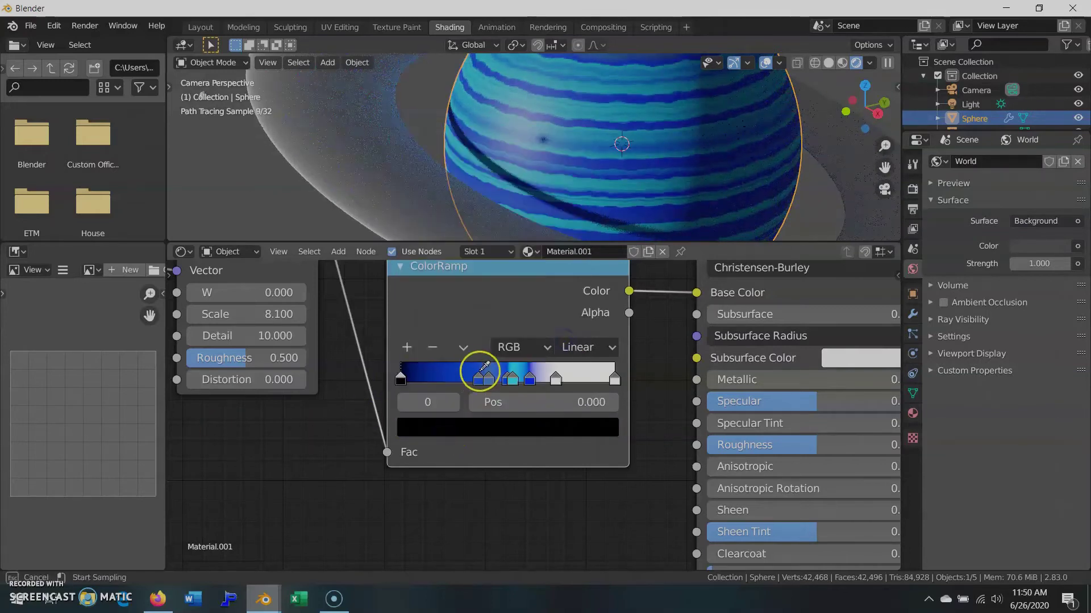
pyautogui.click(471, 370)
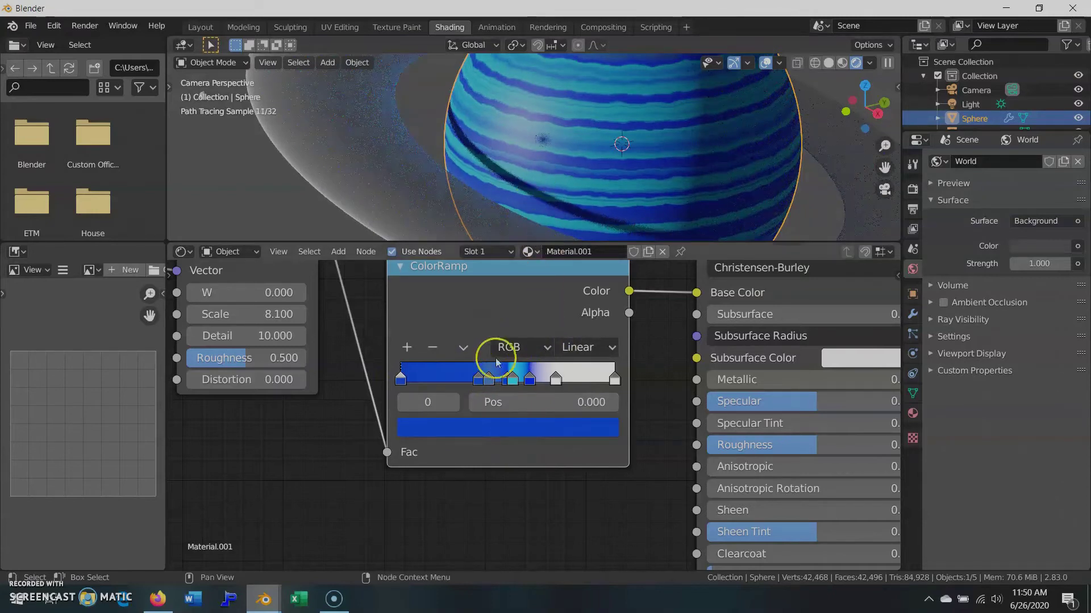
# Darken the blue stop at 0.500 and the cyan stop at 0.523.
pyautogui.click(505, 379)
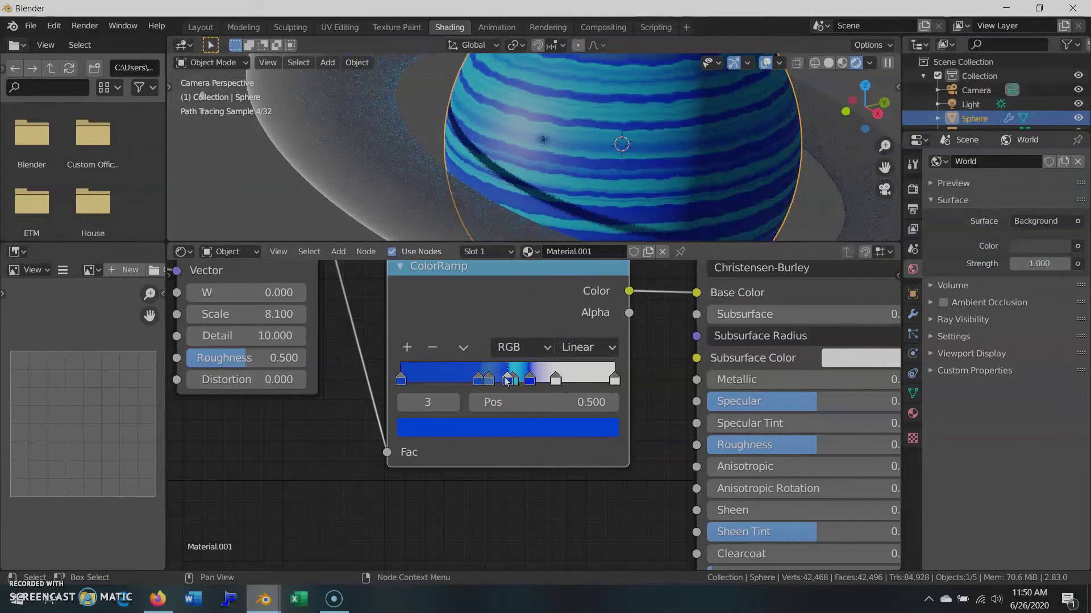
pyautogui.click(506, 427)
pyautogui.moveTo(575, 154); pyautogui.dragTo(578, 165)
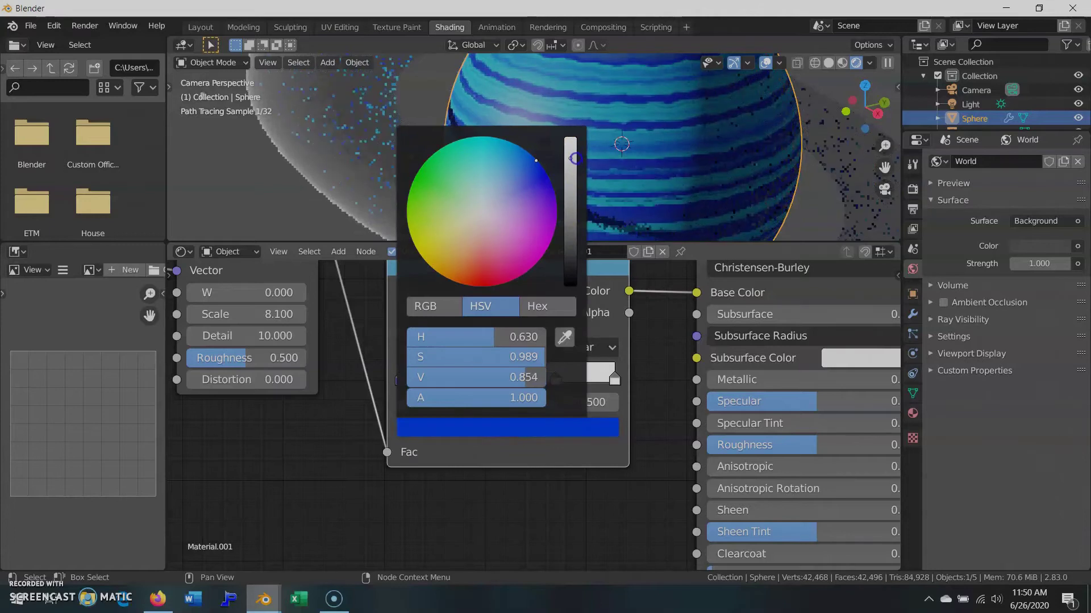
pyautogui.click(507, 450)
pyautogui.click(517, 379)
pyautogui.click(517, 429)
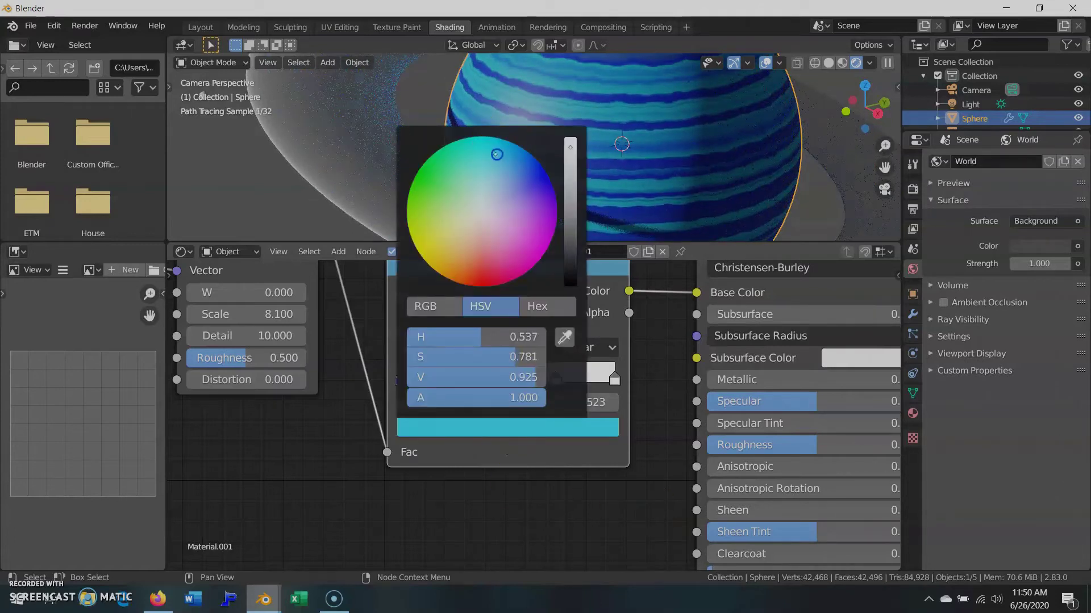
pyautogui.moveTo(570, 149); pyautogui.dragTo(569, 169)
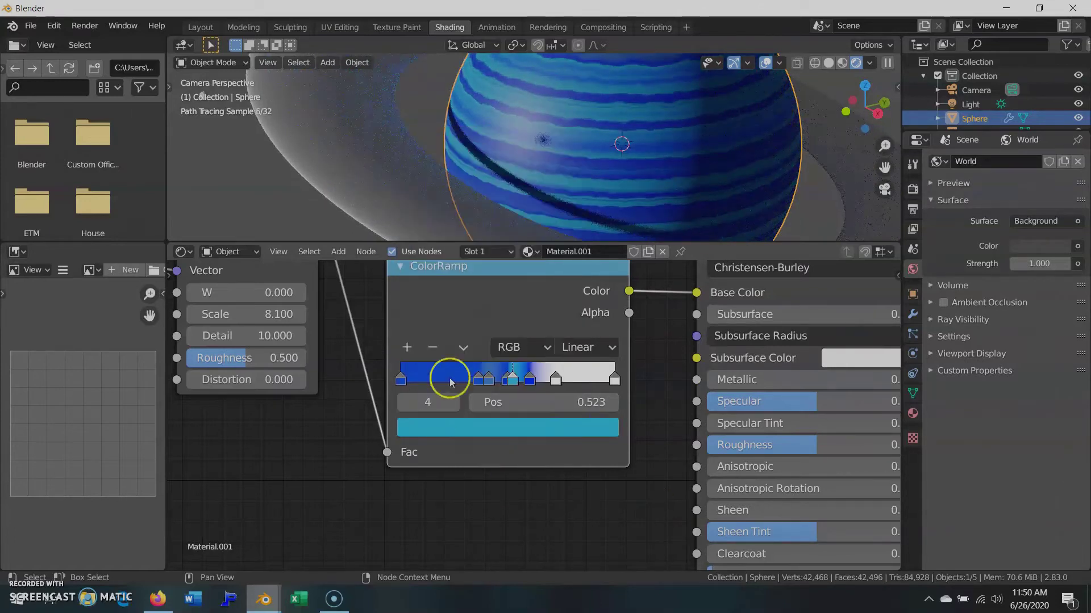
# Check the colours of the ramp stops at 0.363, 0.500 and 0.725.
pyautogui.click(477, 380)
pyautogui.click(470, 438)
pyautogui.click(490, 370)
pyautogui.click(507, 431)
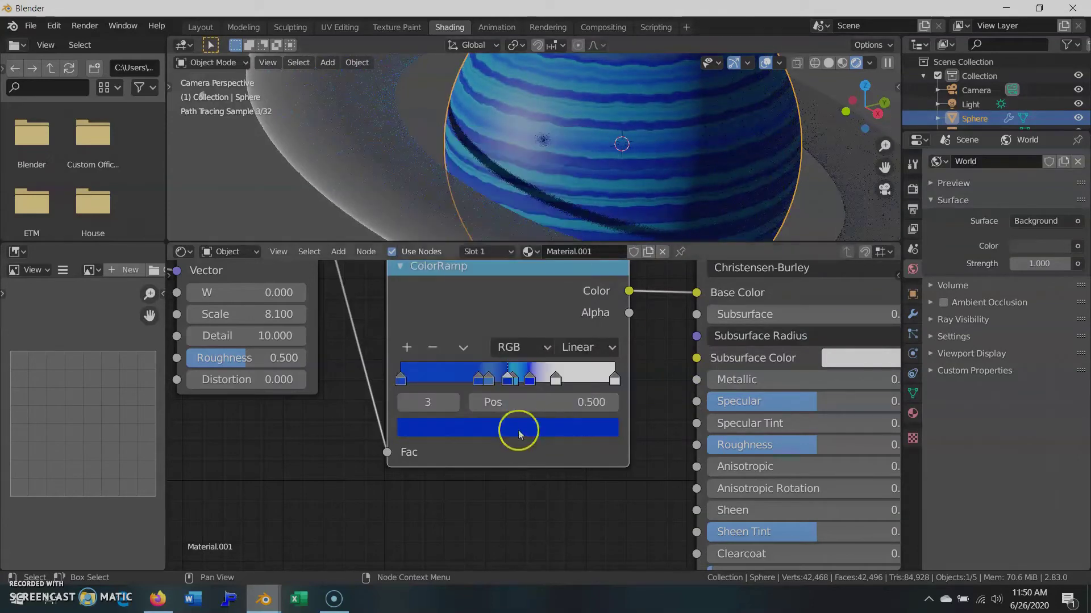
pyautogui.click(556, 378)
pyautogui.click(507, 427)
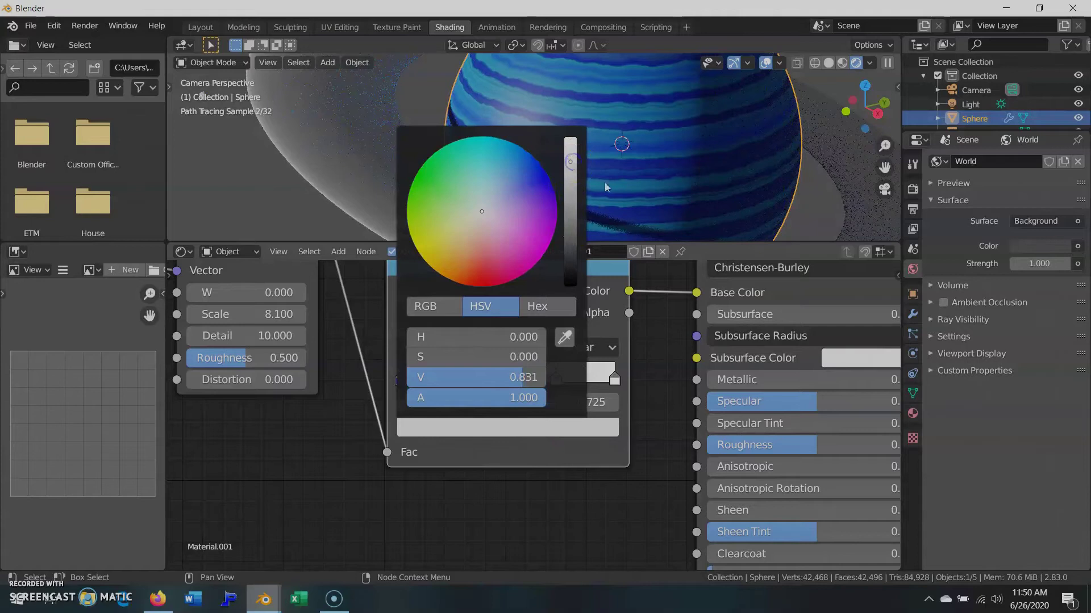
# Raise the Principled BSDF roughness to 0.689 and move the Material Output node right.
pyautogui.moveTo(554, 189); pyautogui.dragTo(566, 168, button='middle')
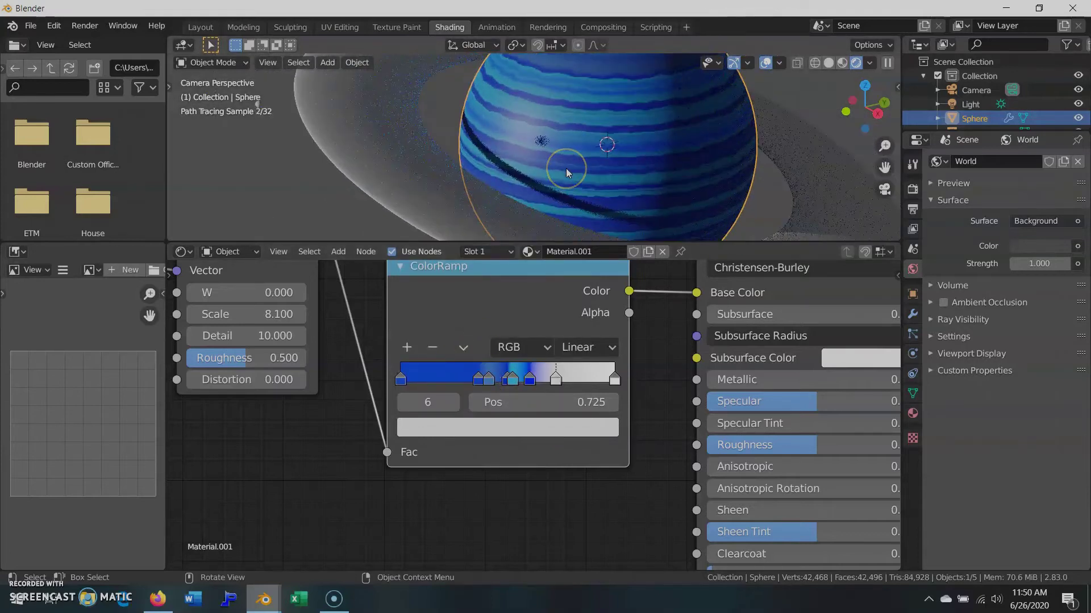
pyautogui.moveTo(621, 354); pyautogui.dragTo(466, 303, button='middle')
pyautogui.moveTo(633, 394); pyautogui.dragTo(695, 394)
pyautogui.moveTo(353, 325); pyautogui.dragTo(375, 394, button='middle')
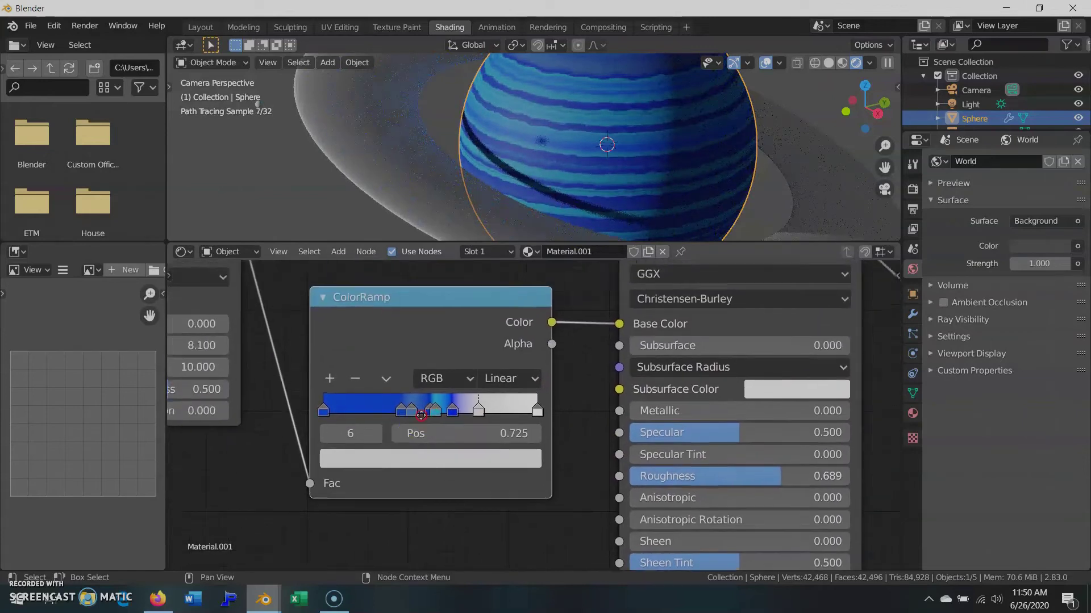
pyautogui.moveTo(669, 321); pyautogui.dragTo(790, 324)
pyautogui.scroll(-2, 582, 339)
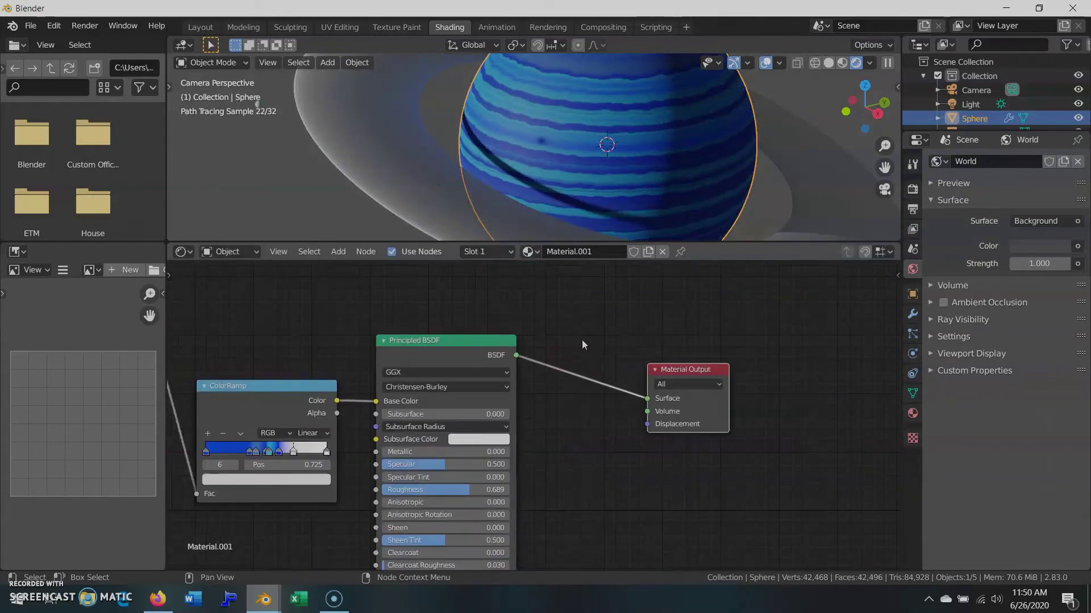
pyautogui.scroll(-2, 540, 340)
# Insert a Mix Shader before the planet output and wire a Diffuse BSDF into it.
pyautogui.moveTo(546, 381); pyautogui.dragTo(692, 366)
pyautogui.hotkey('shift', 'a')
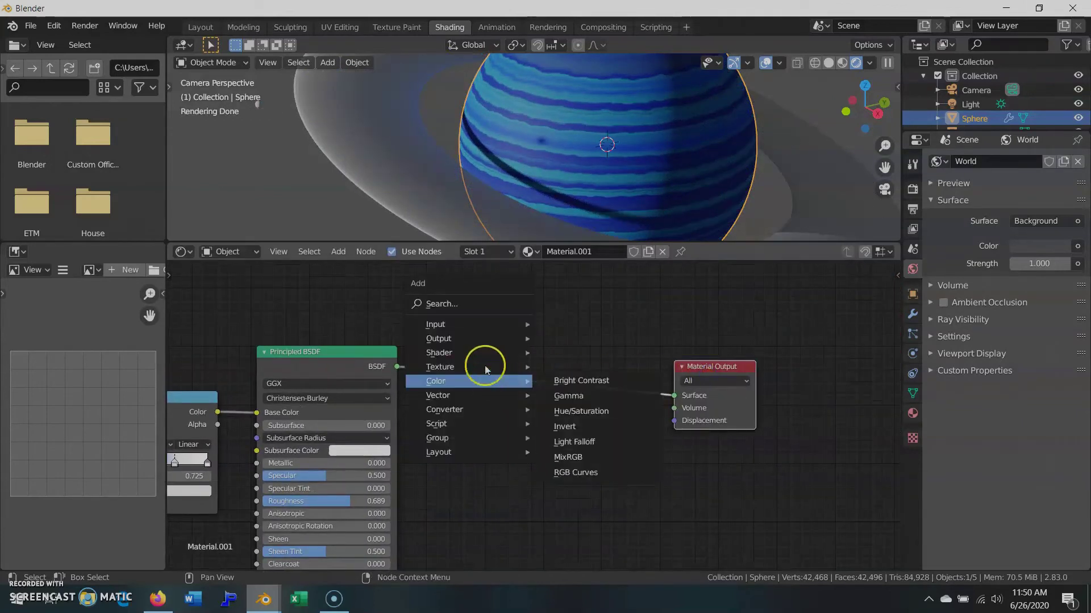
pyautogui.click(573, 183)
pyautogui.click(541, 370)
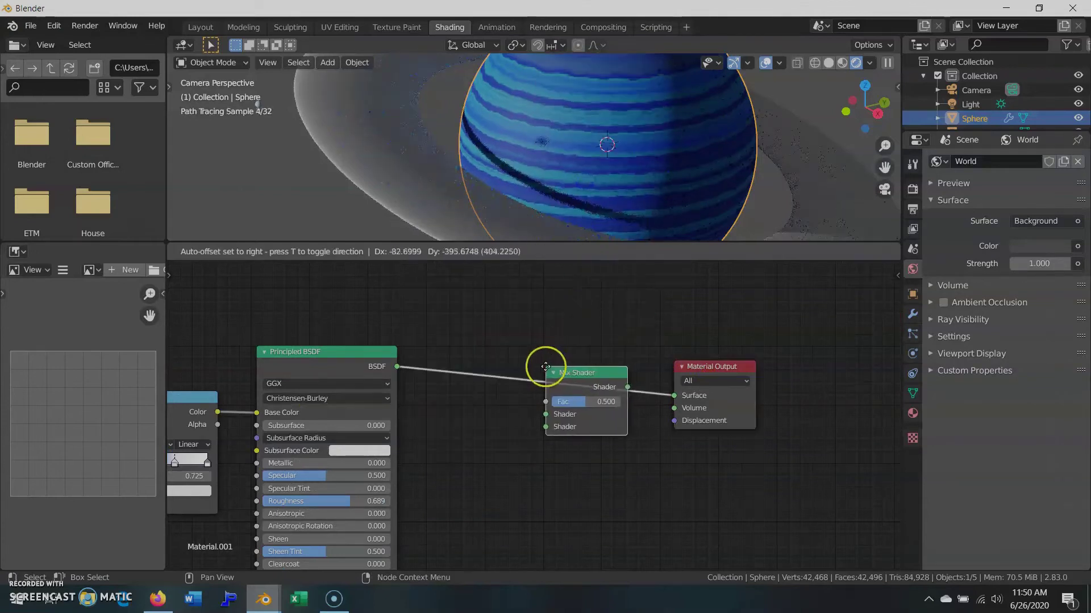
pyautogui.hotkey('shift', 'a')
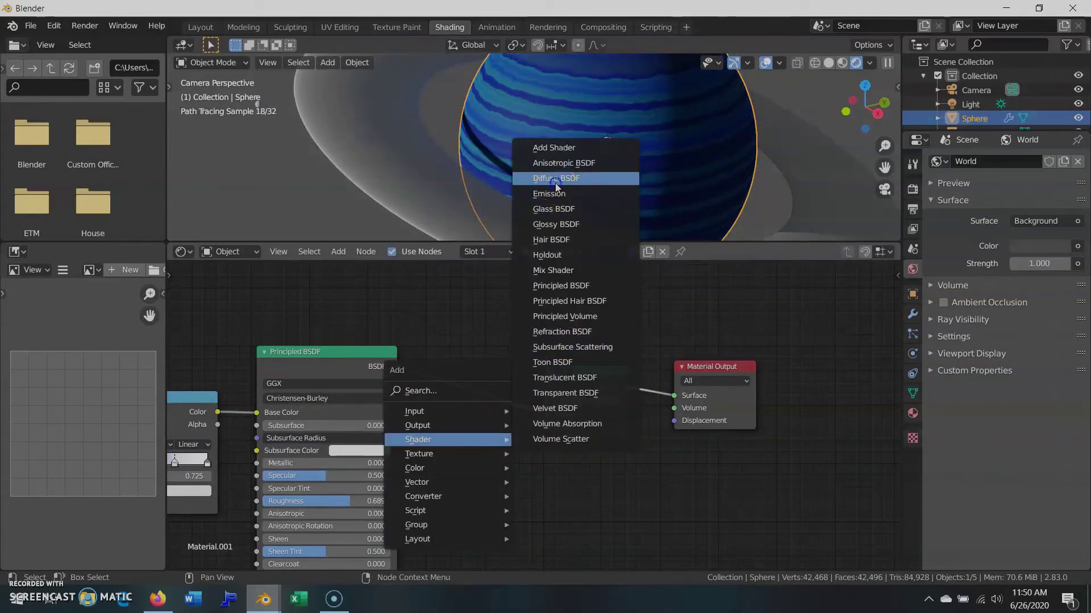
pyautogui.click(559, 176)
pyautogui.click(428, 437)
pyautogui.moveTo(514, 457); pyautogui.dragTo(545, 426)
# Drive the mix factor from a Layer Weight node's Facing output with Blend 0.200.
pyautogui.hotkey('shift', 'a')
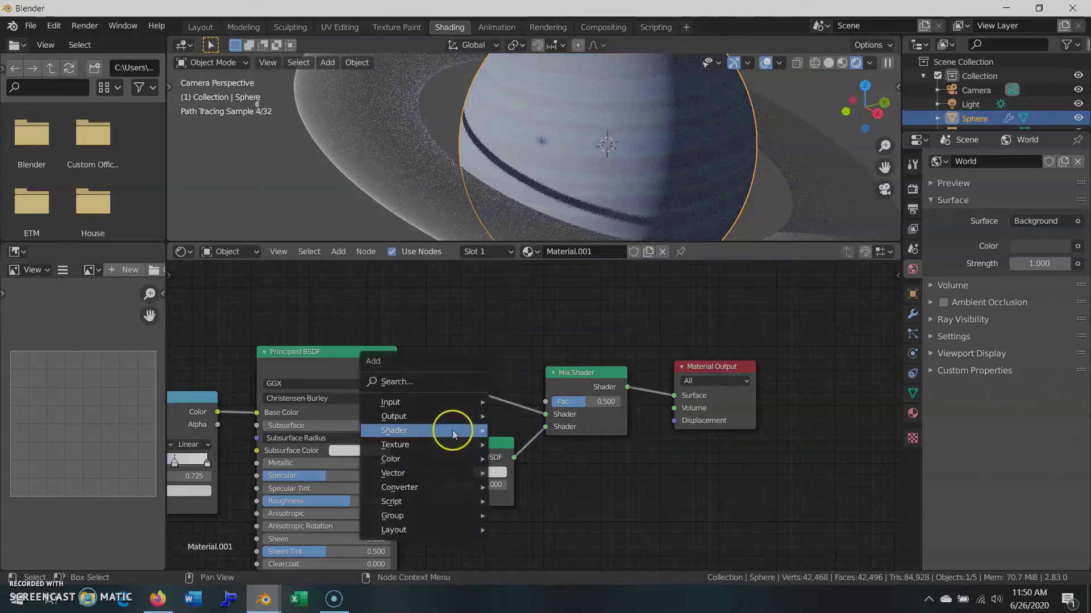
pyautogui.click(534, 245)
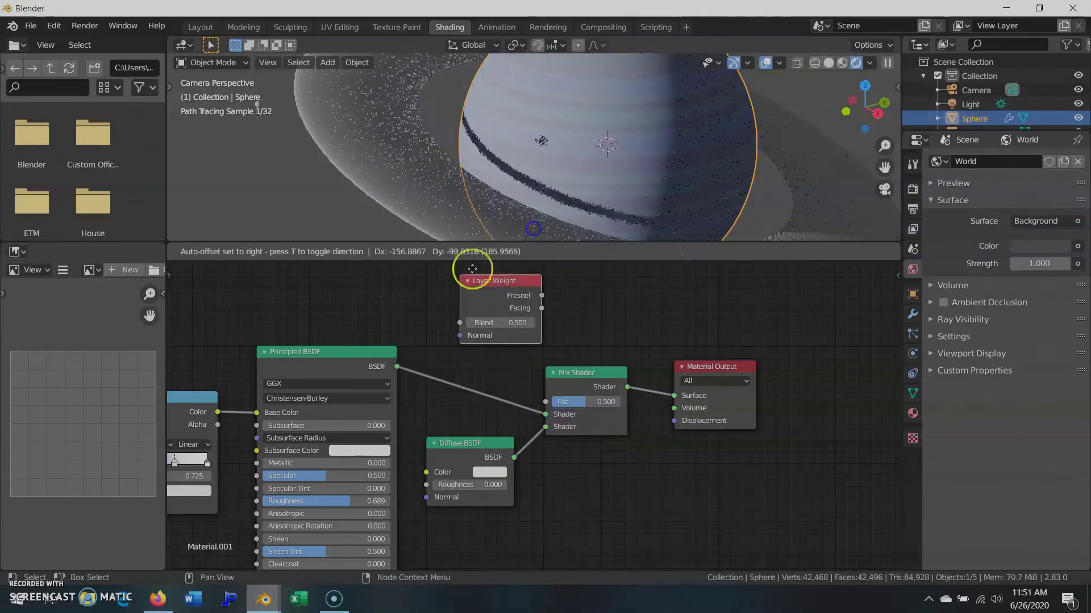
pyautogui.moveTo(505, 307); pyautogui.dragTo(674, 395)
pyautogui.click(433, 321)
pyautogui.click(433, 321)
pyautogui.moveTo(505, 307); pyautogui.dragTo(546, 402)
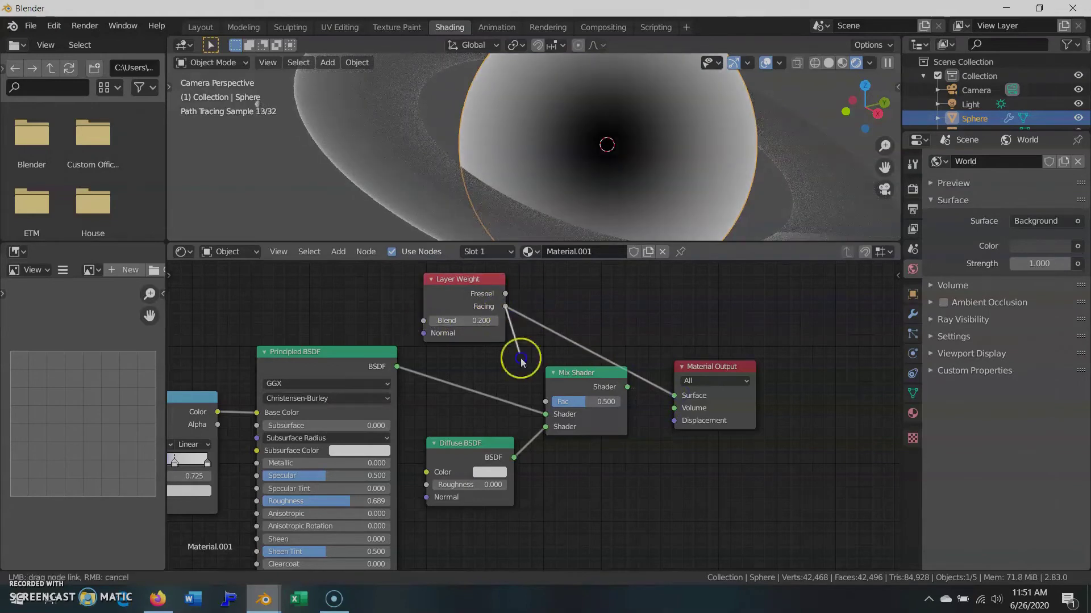
pyautogui.moveTo(627, 387); pyautogui.dragTo(675, 396)
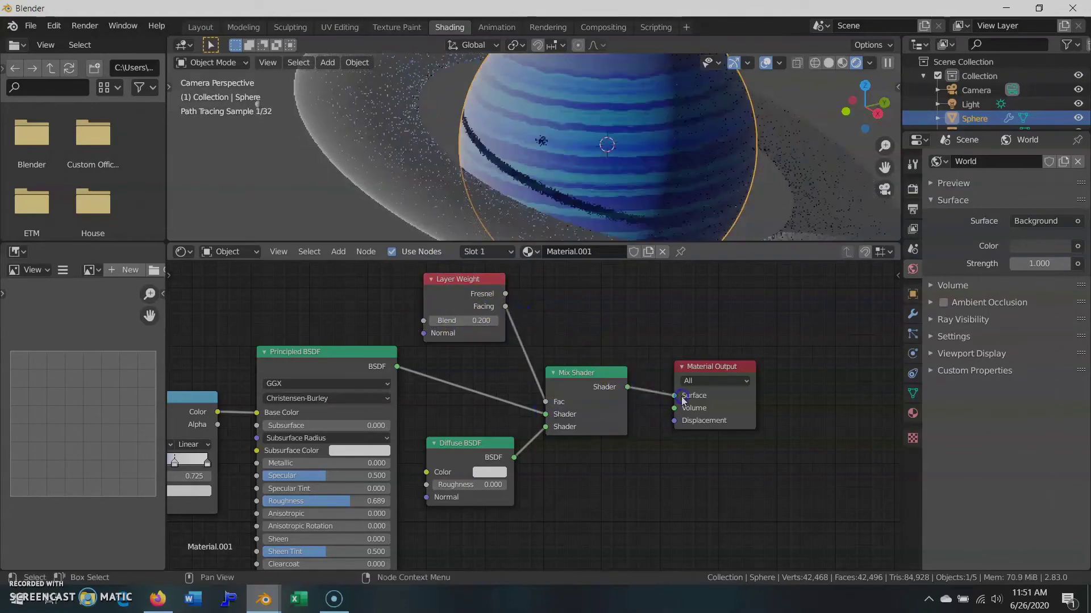
# Make the Diffuse BSDF colour a saturated light blue.
pyautogui.click(490, 472)
pyautogui.click(530, 331)
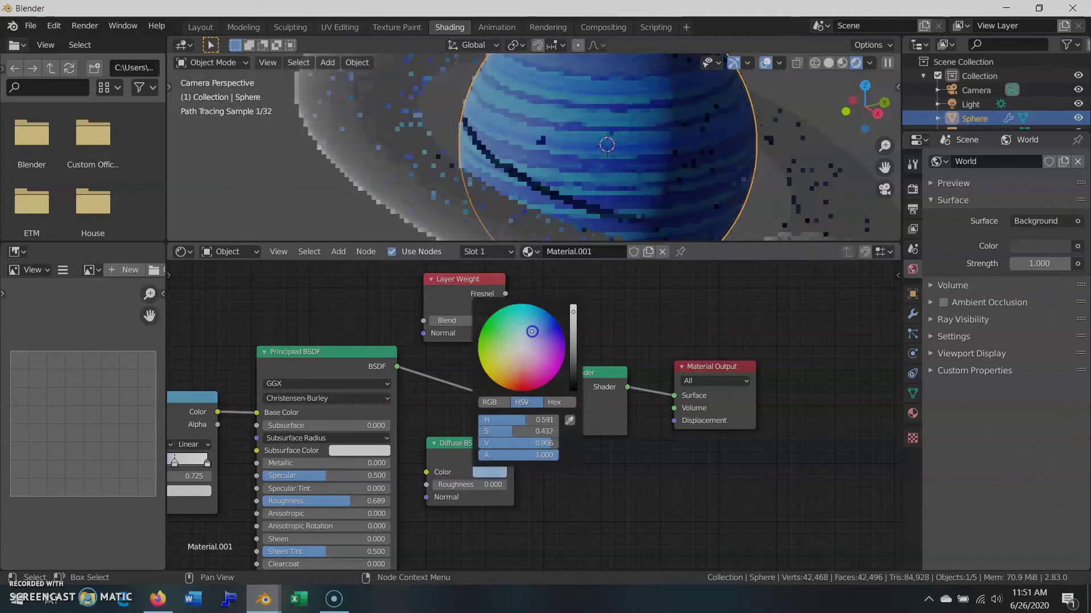
pyautogui.moveTo(554, 169); pyautogui.dragTo(498, 356, button='middle')
pyautogui.click(480, 477)
pyautogui.click(530, 328)
pyautogui.click(499, 474)
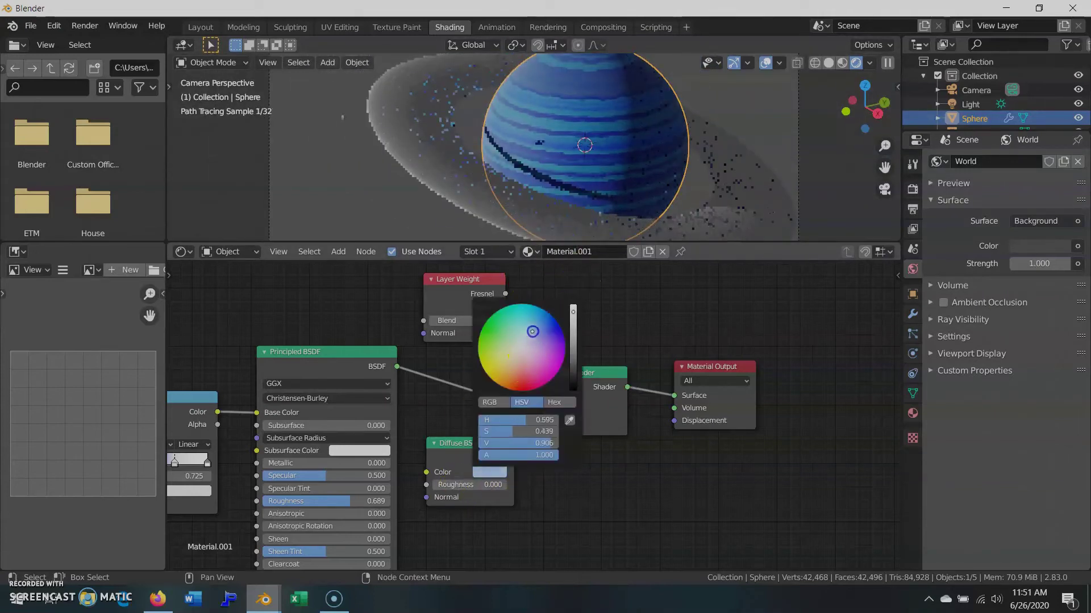
pyautogui.moveTo(532, 331); pyautogui.dragTo(574, 311)
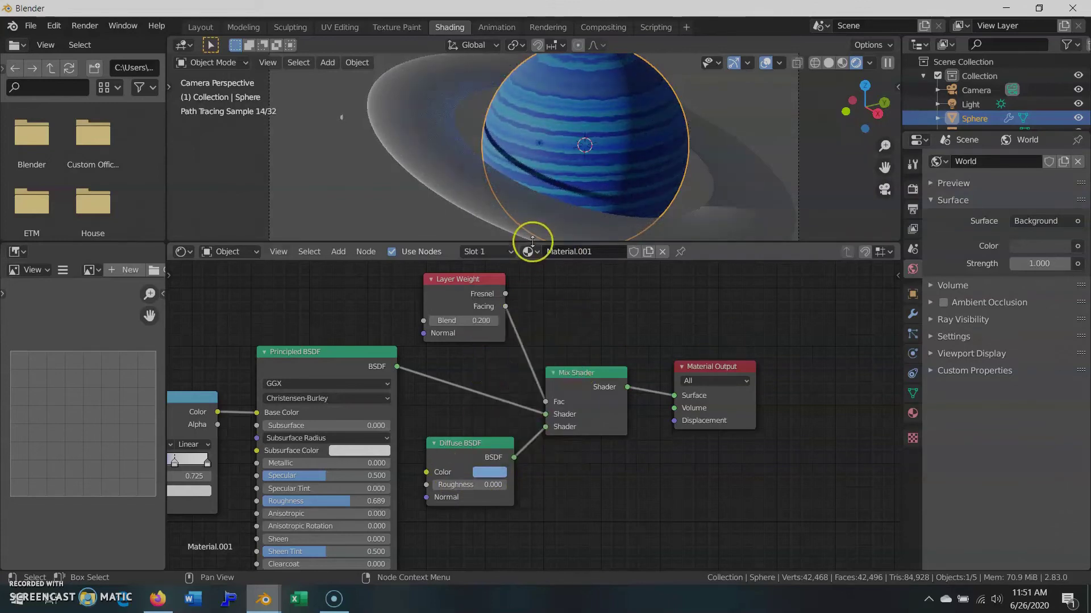
pyautogui.keyDown('ctrl'); pyautogui.moveTo(458, 380); pyautogui.dragTo(482, 355, button='middle'); pyautogui.keyUp('ctrl')
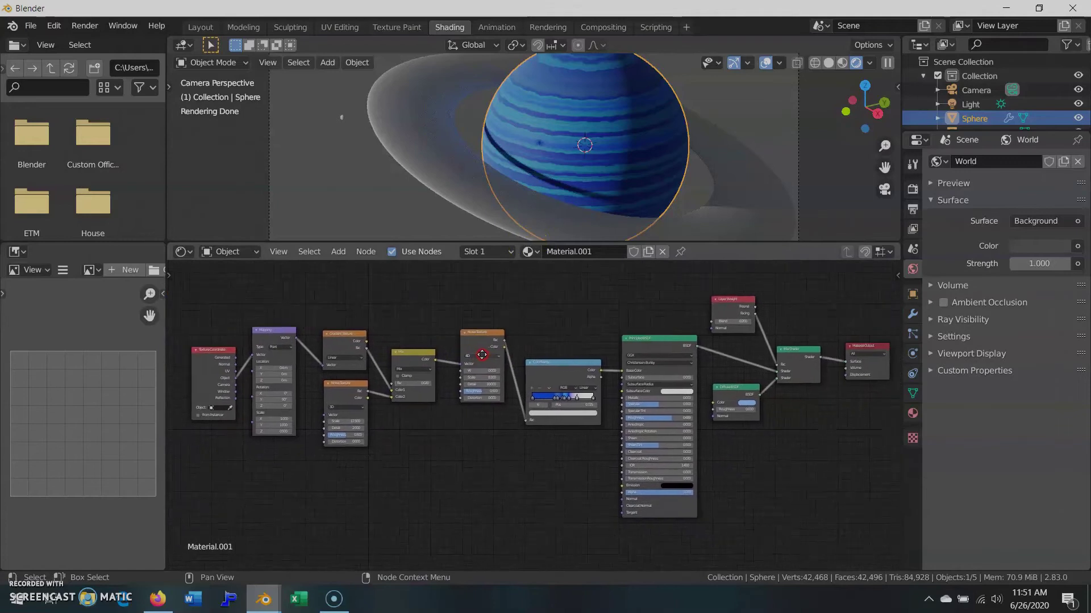
# Give the ring a new material and delete its default Principled BSDF.
pyautogui.click(432, 148)
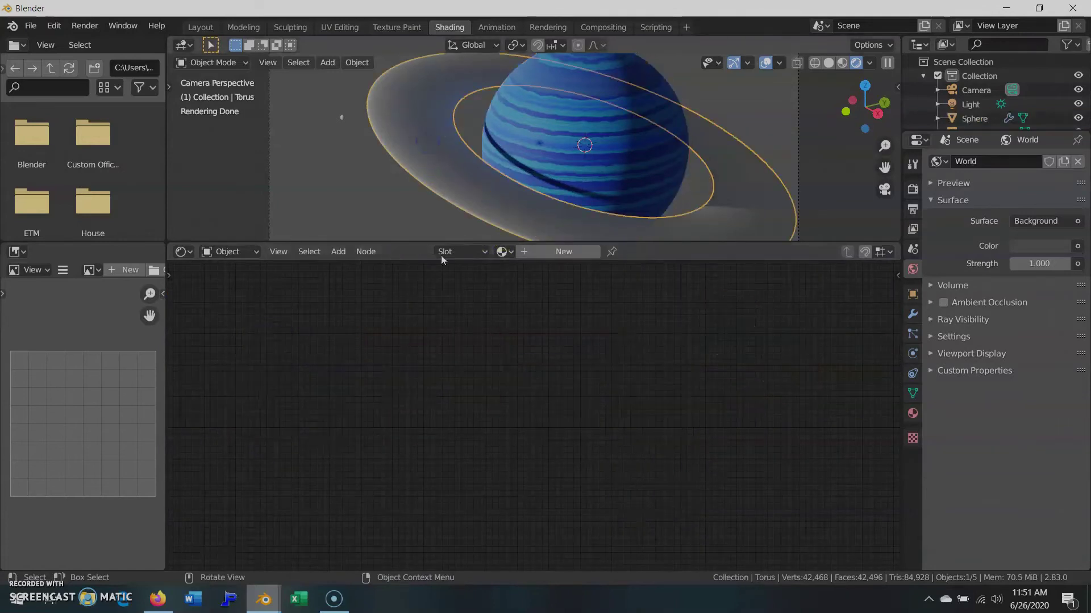
pyautogui.click(549, 251)
pyautogui.scroll(2, 445, 370)
pyautogui.scroll(2, 455, 318)
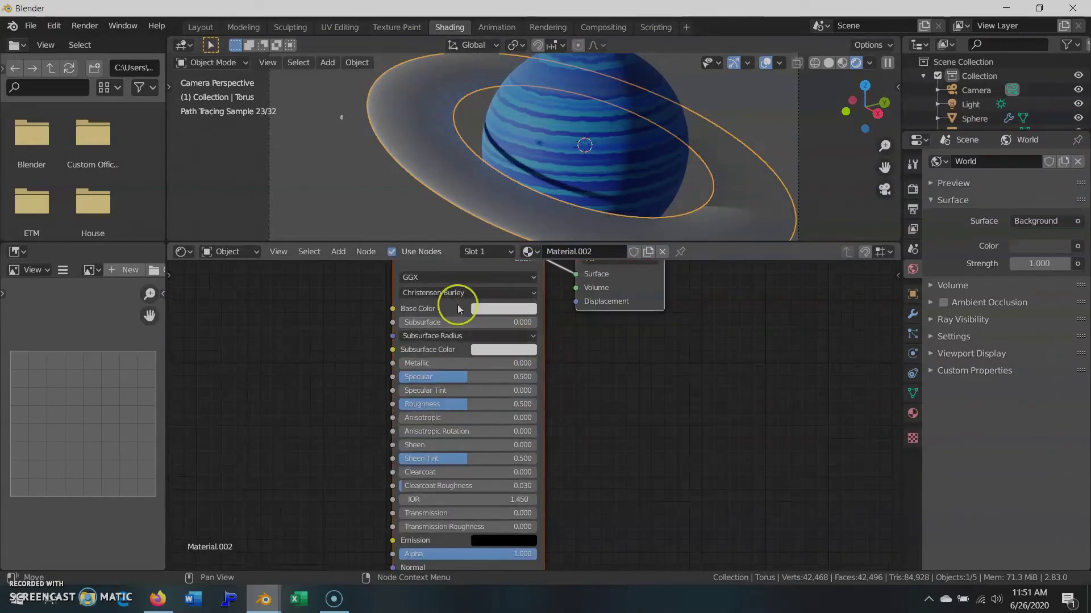
pyautogui.press('x')
# Add a Principled Volume shader feeding the Material Output's Volume input.
pyautogui.hotkey('shift', 'a')
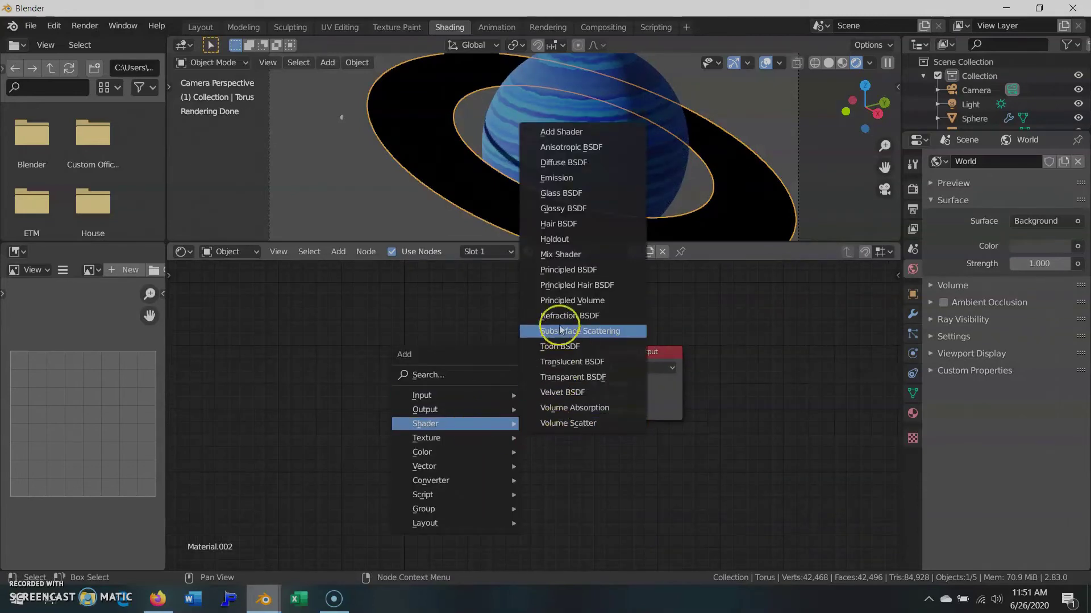
pyautogui.click(562, 301)
pyautogui.click(386, 313)
pyautogui.moveTo(537, 338); pyautogui.dragTo(594, 397)
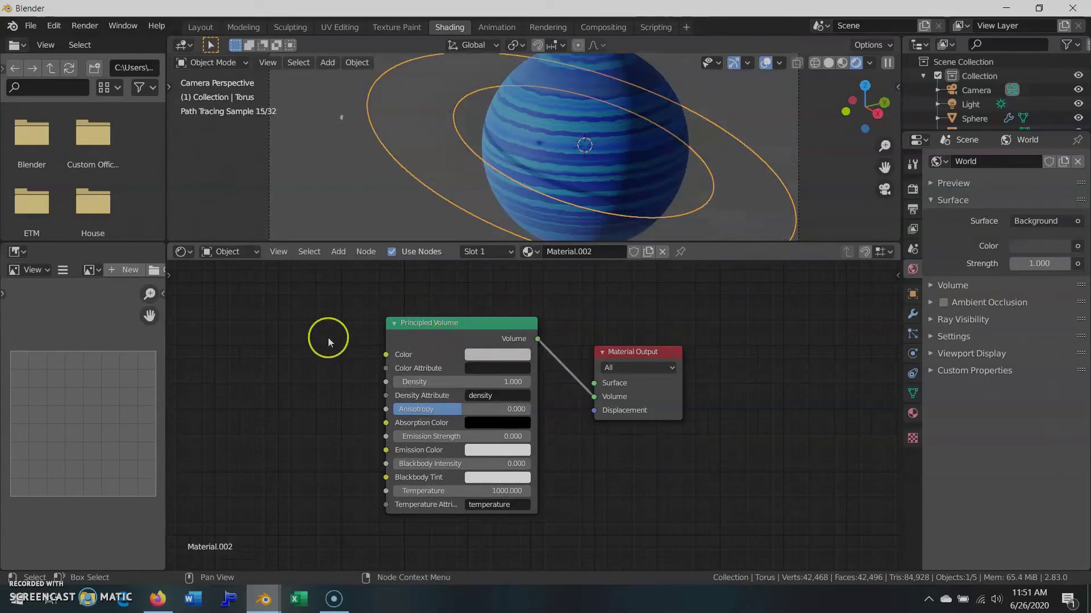
pyautogui.moveTo(328, 342); pyautogui.dragTo(444, 328, button='middle')
# Tint the Principled Volume colour light blue.
pyautogui.click(619, 346)
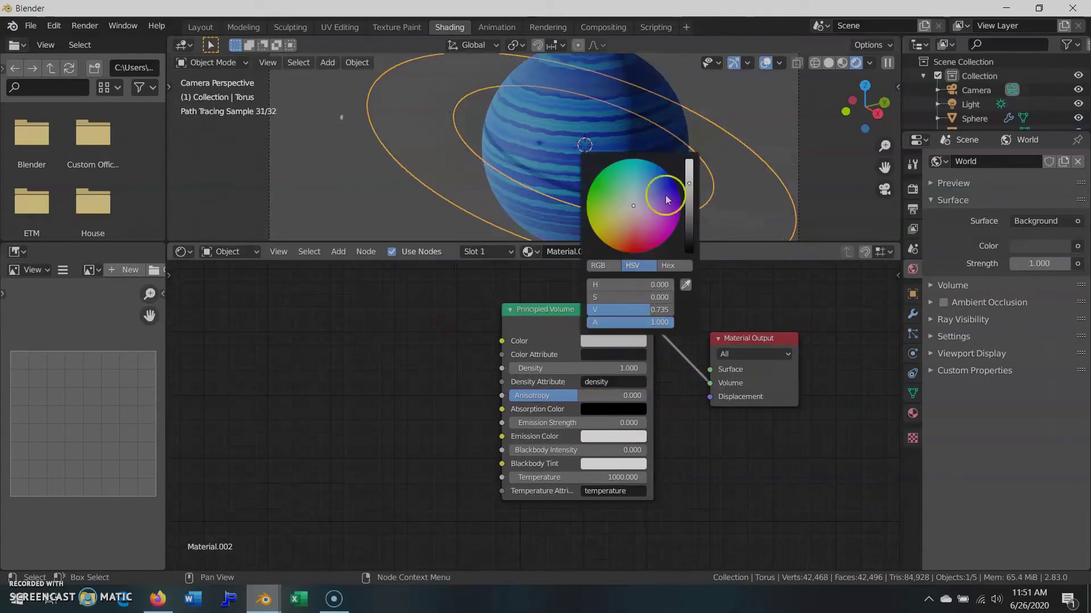
pyautogui.click(640, 192)
pyautogui.click(690, 180)
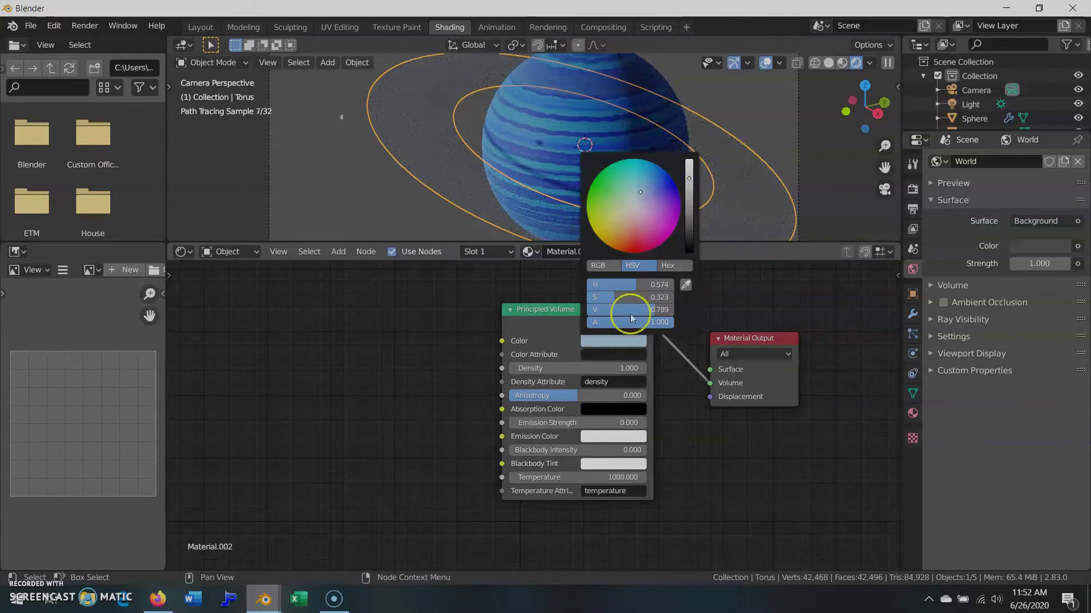
pyautogui.click(613, 341)
pyautogui.moveTo(419, 360)
pyautogui.mouseDown(button='middle')
pyautogui.moveTo(495, 358)
pyautogui.moveTo(536, 342)
pyautogui.mouseUp(button='middle')
# Feed Texture Coordinate's Object output into a new Mapping node.
pyautogui.hotkey('shift', 'a')
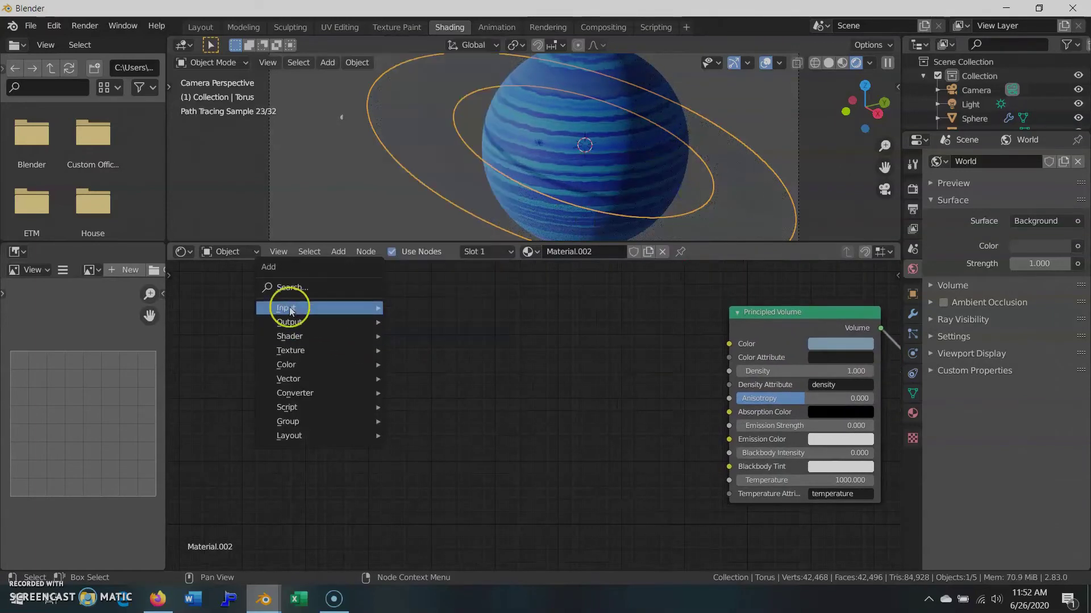
pyautogui.click(432, 269)
pyautogui.click(211, 295)
pyautogui.hotkey('shift', 'a')
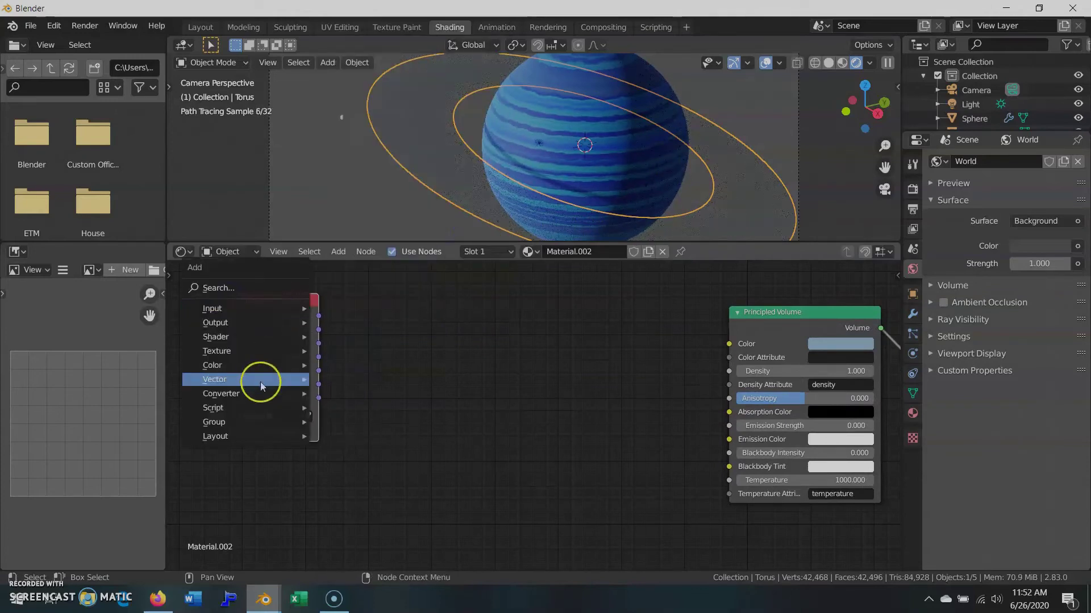
pyautogui.moveTo(215, 379)
pyautogui.click(327, 408)
pyautogui.click(383, 284)
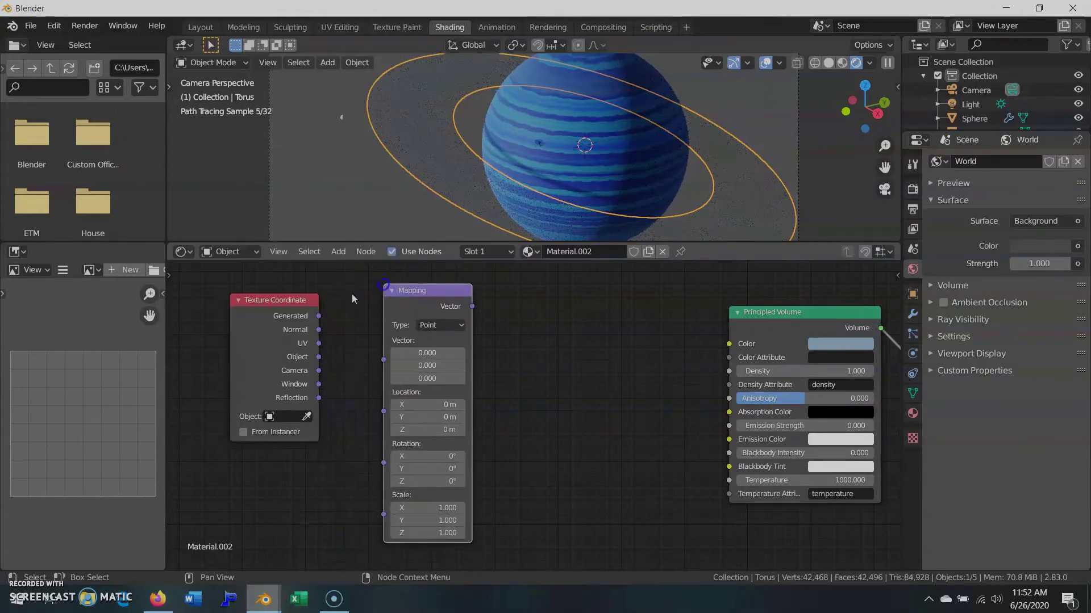
pyautogui.moveTo(319, 357); pyautogui.dragTo(383, 359)
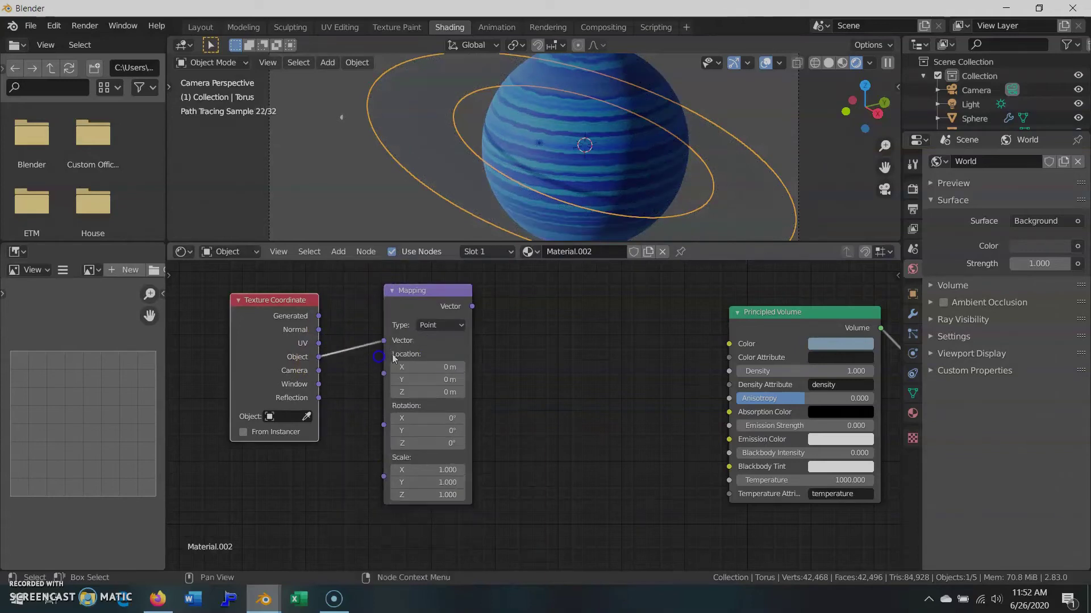
pyautogui.moveTo(394, 298); pyautogui.dragTo(289, 314)
# Add a Gradient Texture driven by the mapped vector.
pyautogui.hotkey('shift', 'a')
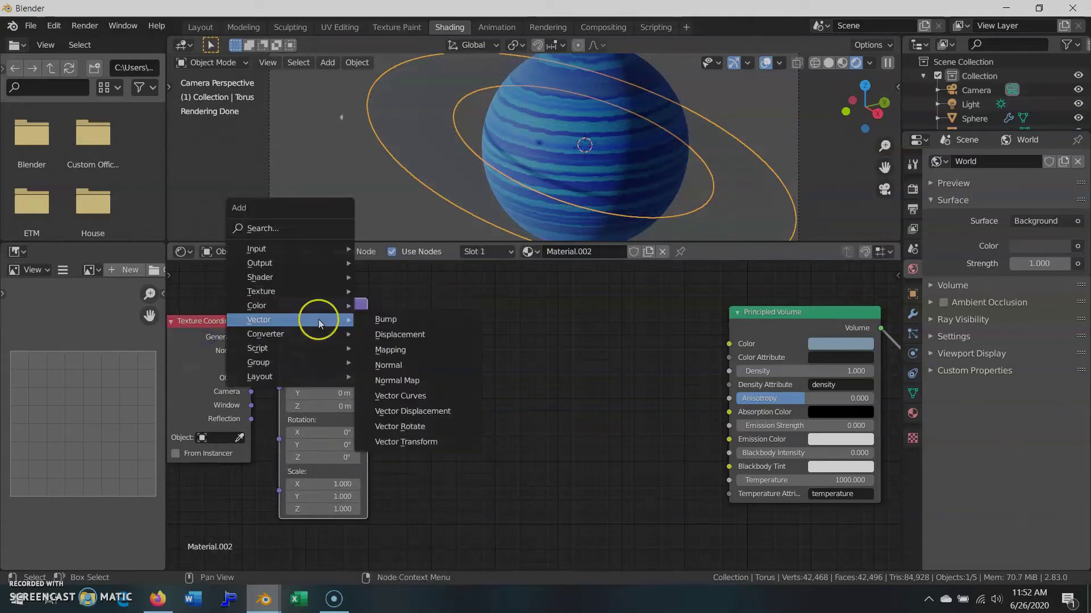
pyautogui.click(400, 337)
pyautogui.click(455, 341)
pyautogui.moveTo(369, 321); pyautogui.dragTo(407, 372)
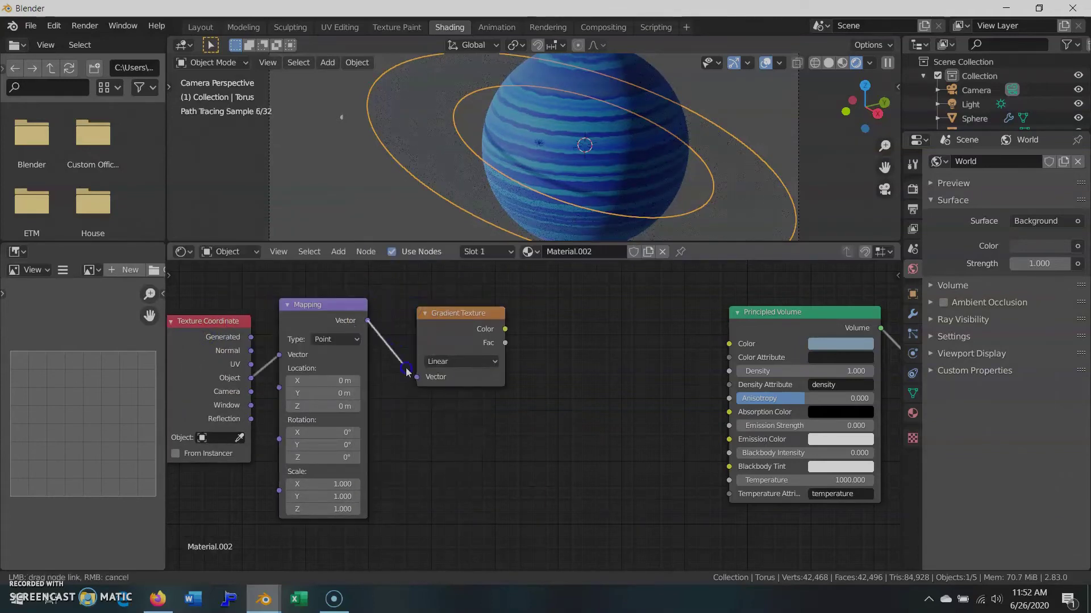
# Multiply the gradient Fac by 30 with a Math node and drive the volume Density.
pyautogui.hotkey('shift', 'a')
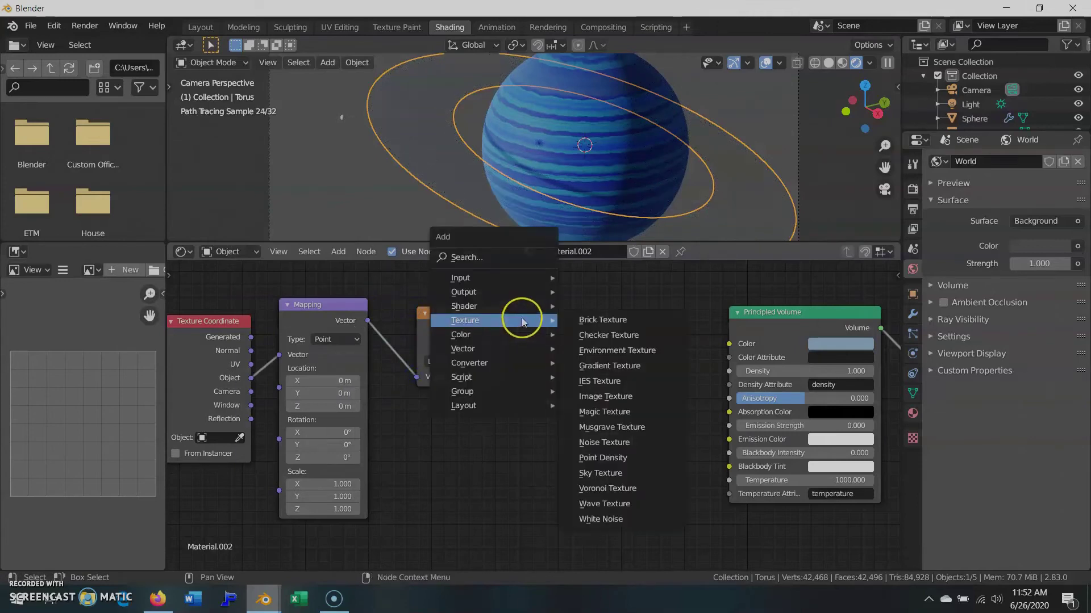
pyautogui.click(603, 271)
pyautogui.click(601, 314)
pyautogui.click(629, 354)
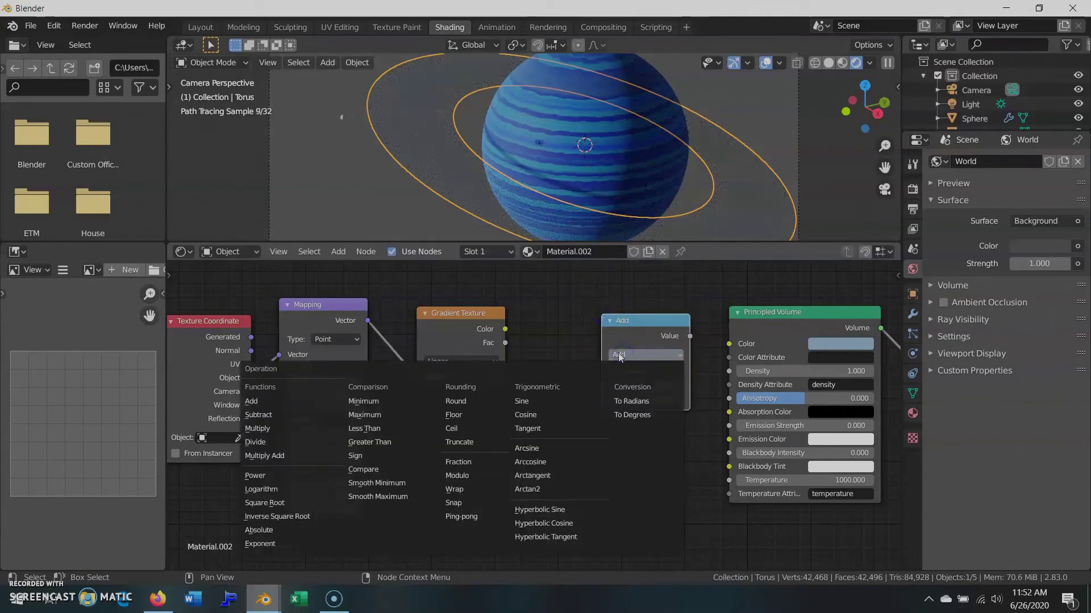
pyautogui.click(629, 354)
pyautogui.click(259, 428)
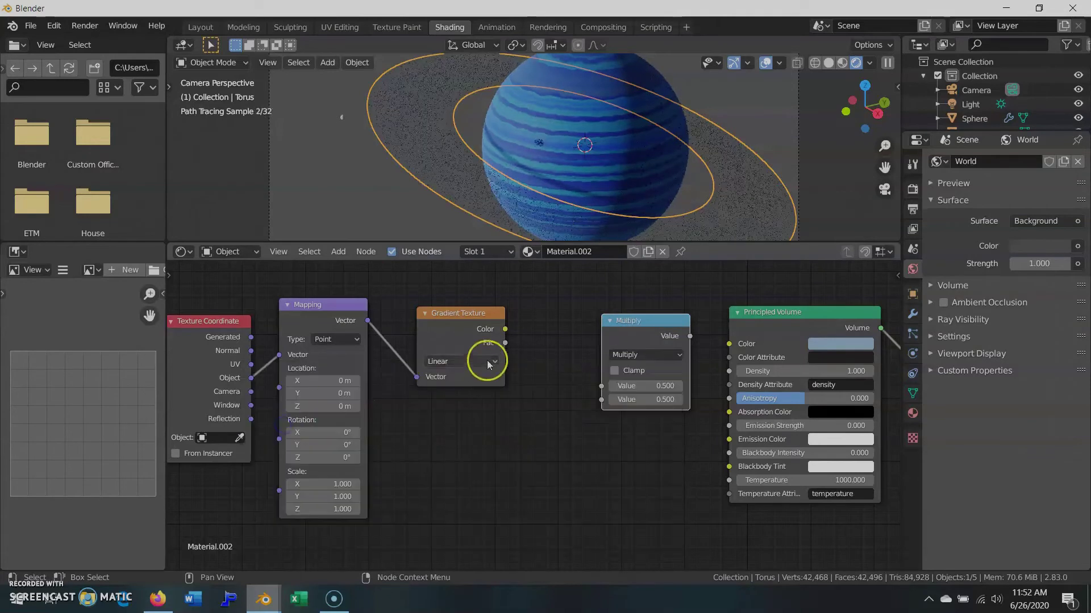
pyautogui.moveTo(505, 343); pyautogui.dragTo(601, 385)
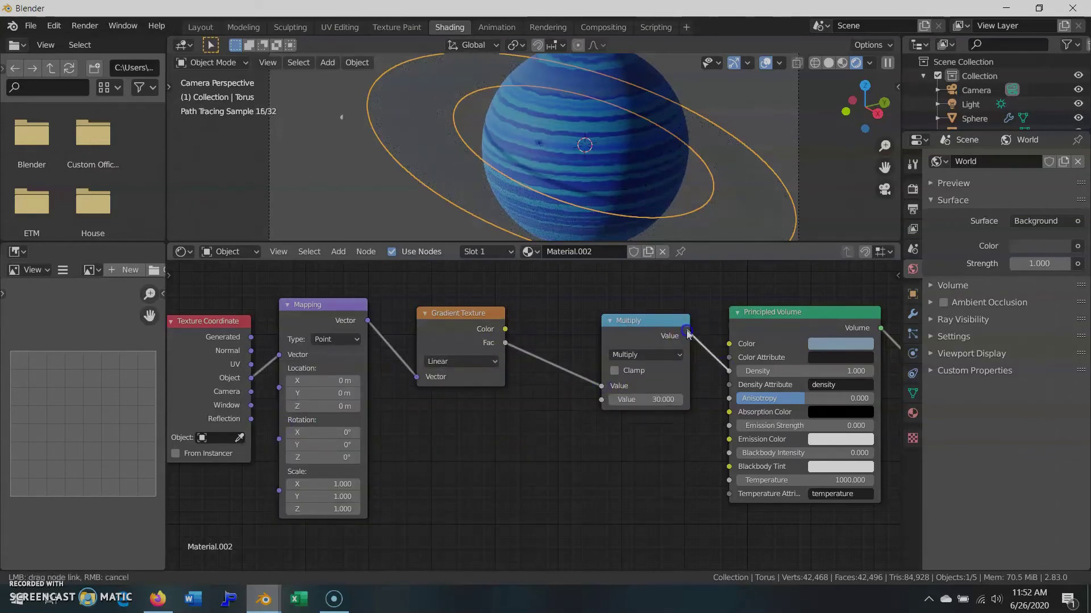
pyautogui.moveTo(688, 334); pyautogui.dragTo(689, 336)
# Set the Mapping scale to 0.8 in X and Y.
pyautogui.moveTo(539, 162); pyautogui.dragTo(411, 215, button='middle')
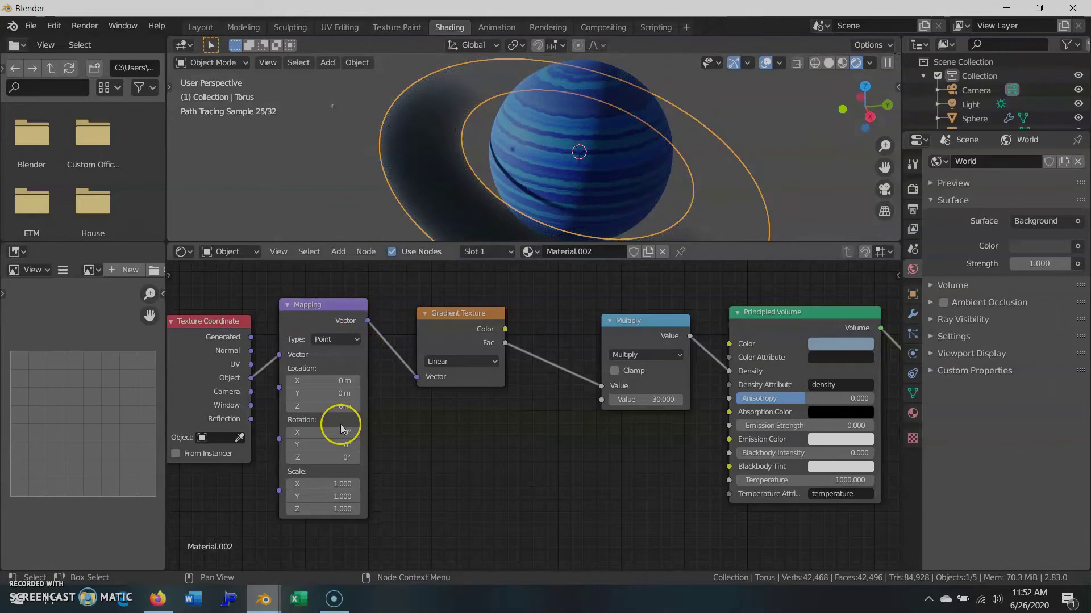
pyautogui.write('0.8')
pyautogui.press('Return')
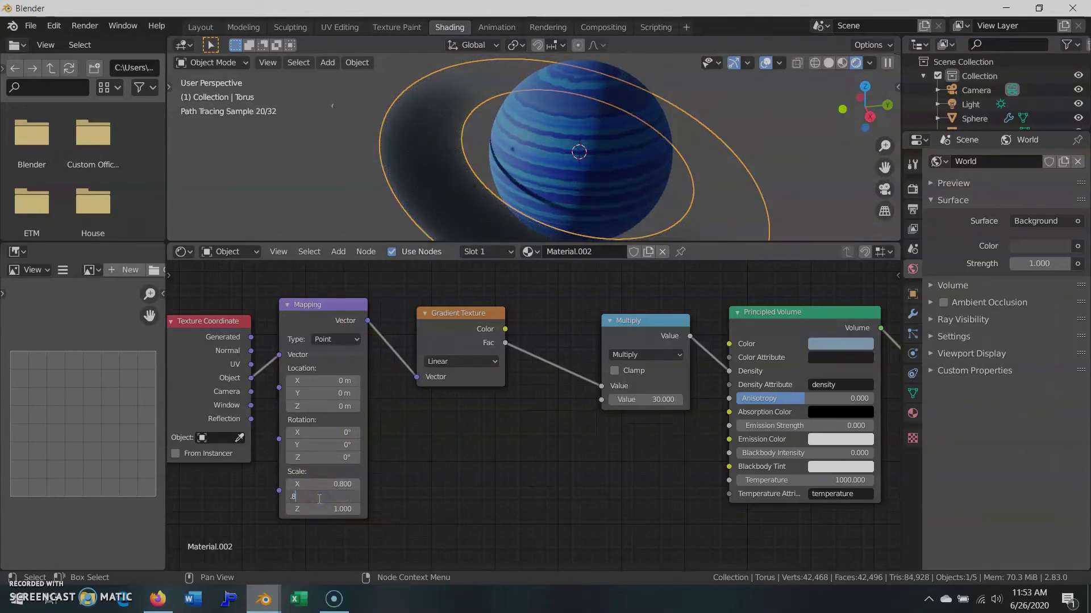
# Insert a Noise Texture after the gradient and make the gradient Spherical.
pyautogui.hotkey('shift', 'a')
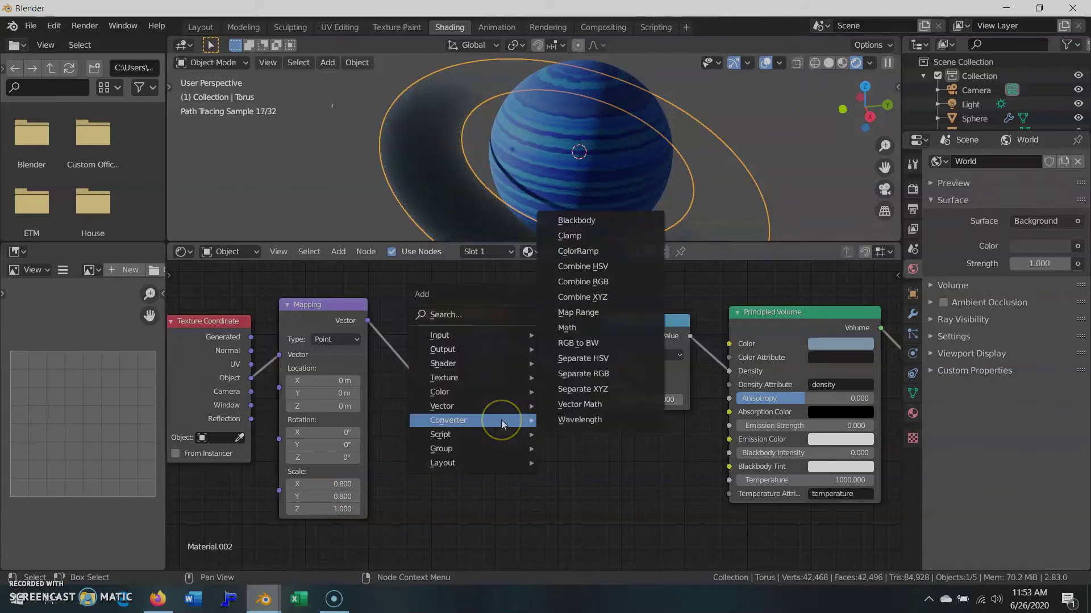
pyautogui.click(585, 228)
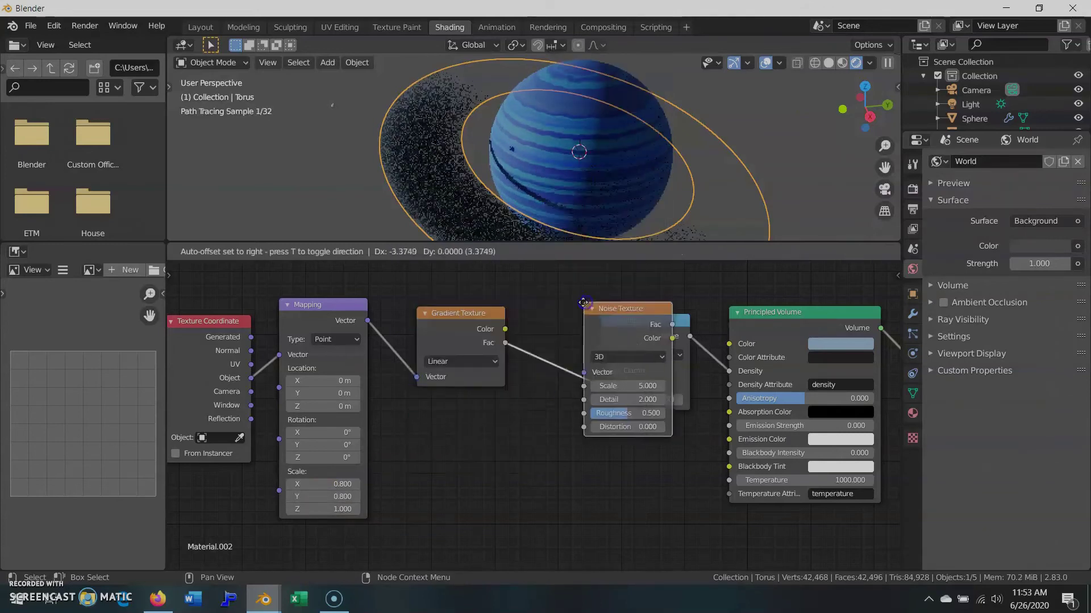
pyautogui.click(507, 318)
pyautogui.click(455, 362)
pyautogui.click(450, 436)
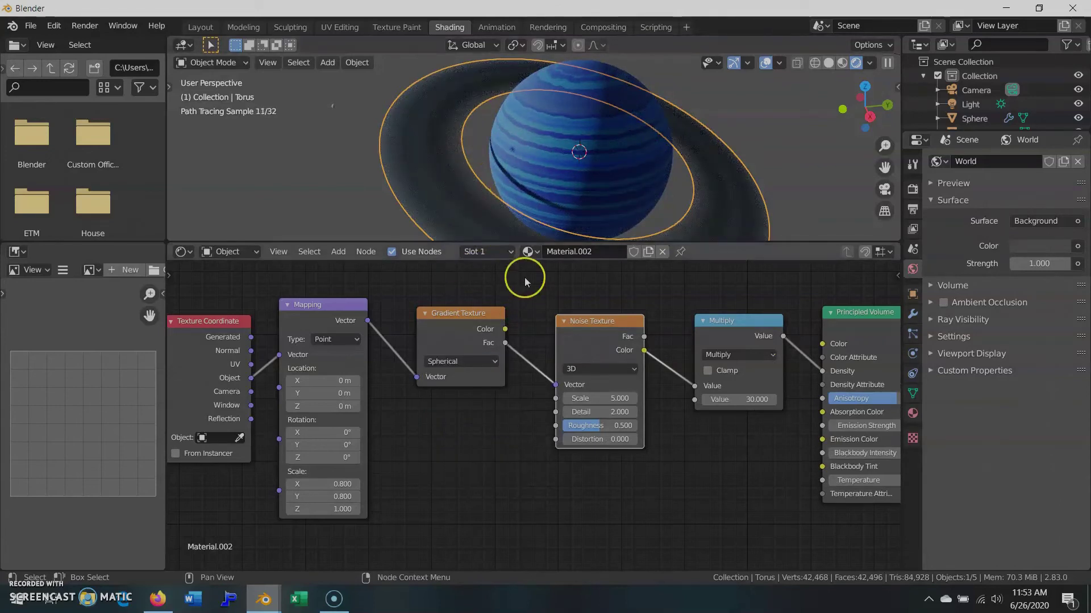
pyautogui.moveTo(445, 315); pyautogui.dragTo(411, 310)
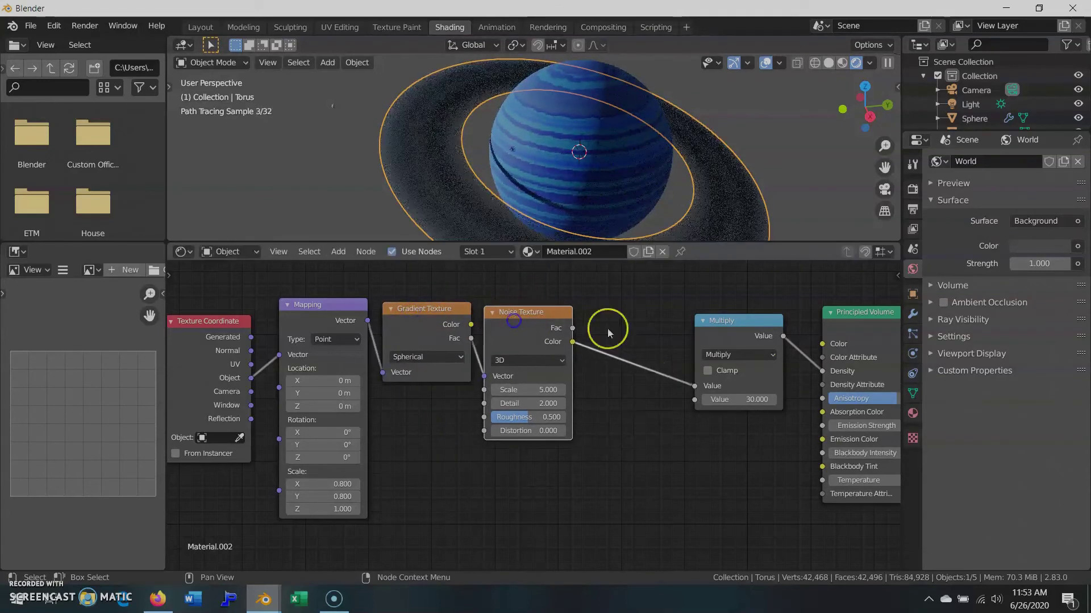
# Add a ColorRamp before the multiply, with stops at about 0.4 and 0.6.
pyautogui.hotkey('shift', 'a')
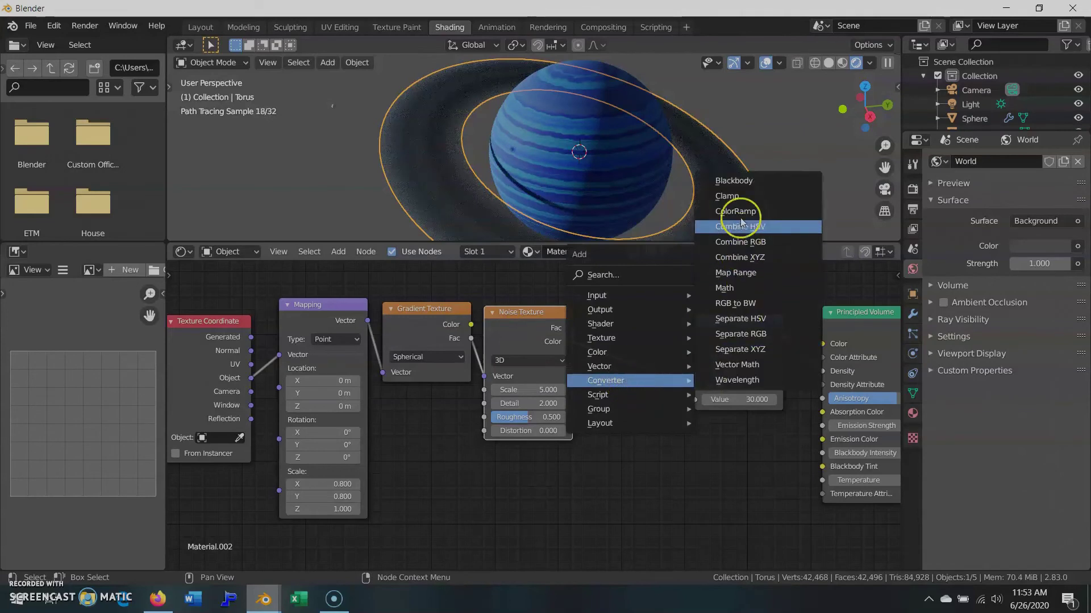
pyautogui.click(740, 211)
pyautogui.click(621, 292)
pyautogui.moveTo(632, 369); pyautogui.dragTo(688, 369)
pyautogui.moveTo(764, 369); pyautogui.dragTo(699, 371)
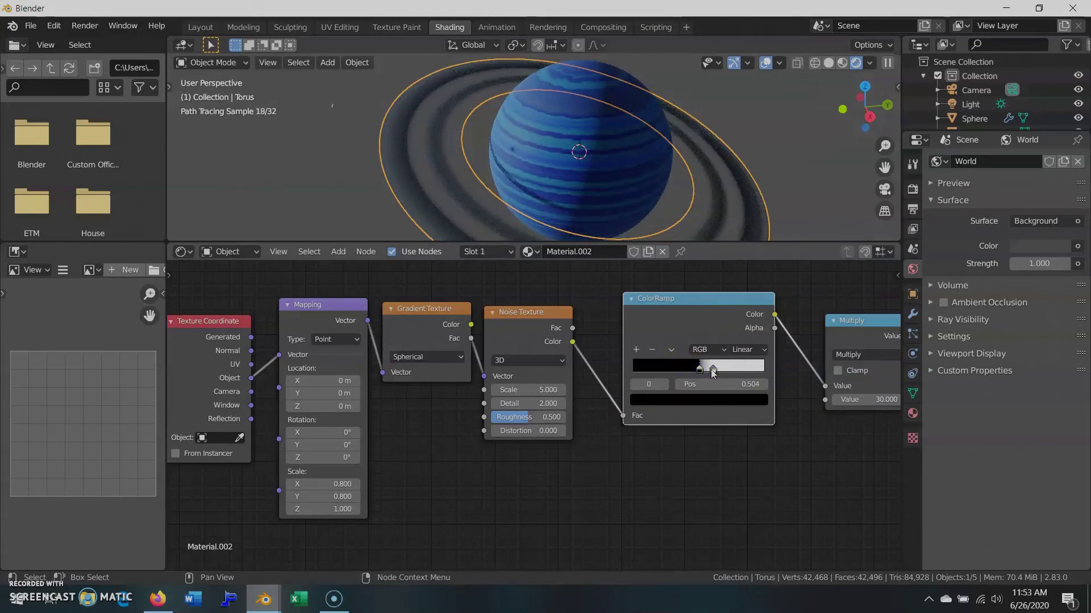
# Set the noise Detail to 8 and Scale to 11 for finer ring bands.
pyautogui.moveTo(519, 405); pyautogui.dragTo(545, 406)
pyautogui.scroll(1, 532, 407)
pyautogui.scroll(3, 491, 146)
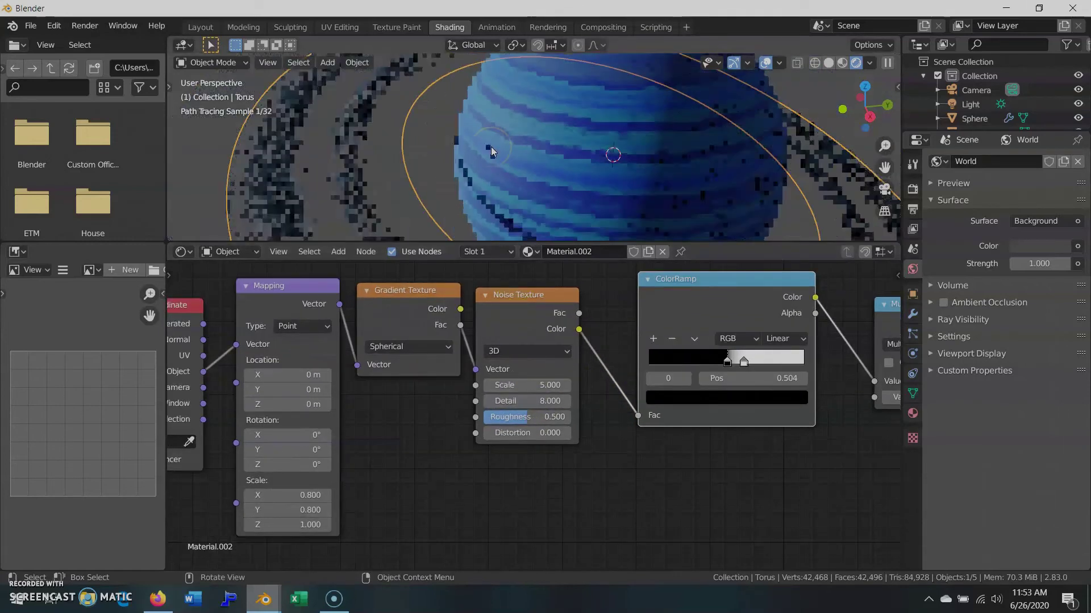
pyautogui.moveTo(518, 390); pyautogui.dragTo(562, 390)
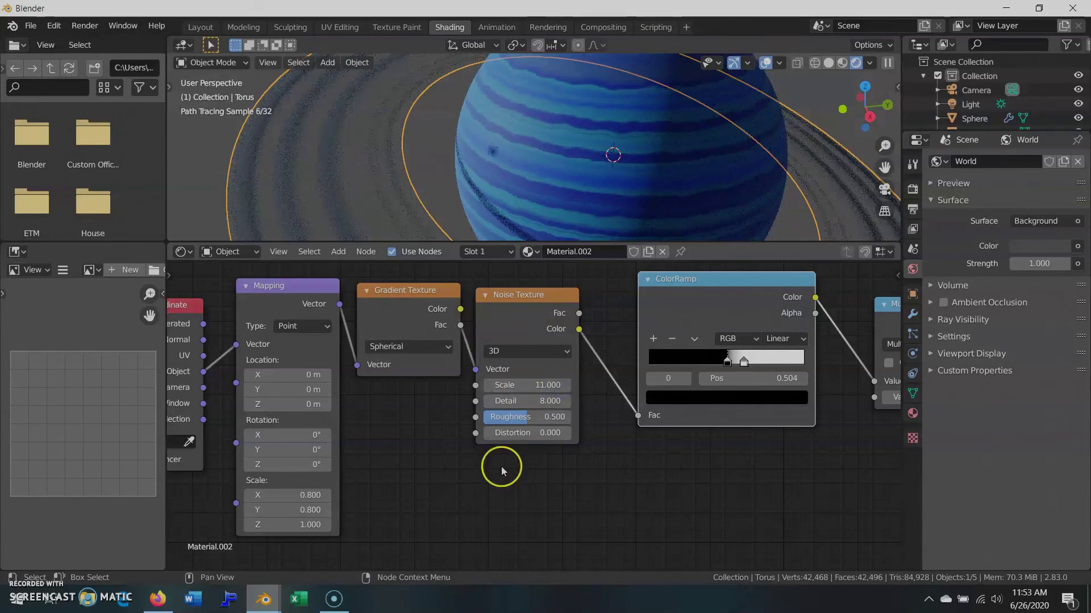
# Turn the world background black and return to camera view.
pyautogui.click(1040, 245)
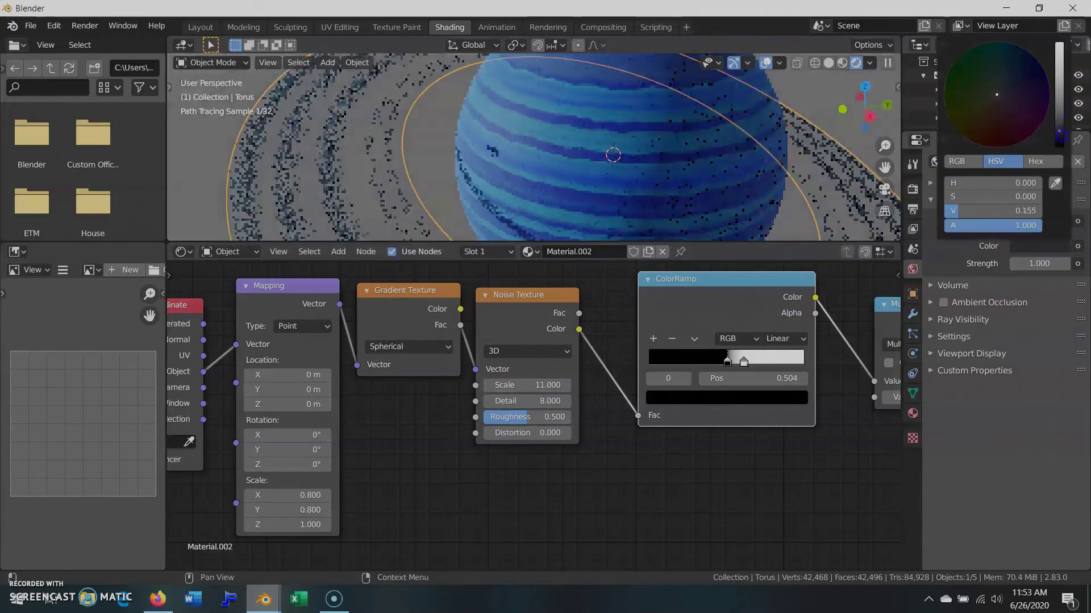
pyautogui.moveTo(999, 211); pyautogui.dragTo(960, 210)
pyautogui.moveTo(446, 147); pyautogui.dragTo(489, 169, button='middle')
pyautogui.press('KP_0')
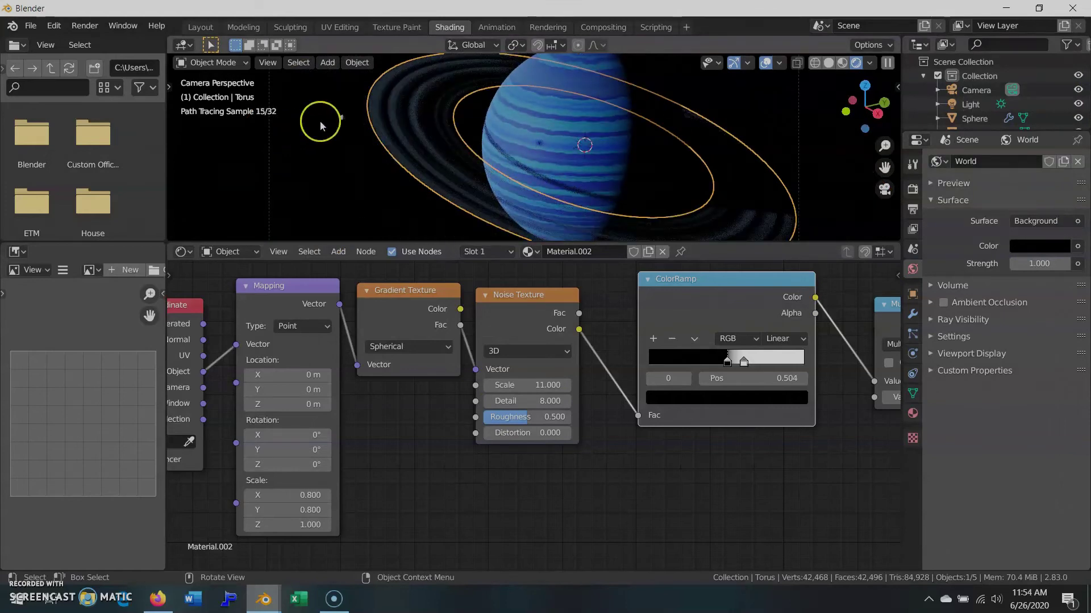
# Add a Noise Texture node to the small moon's material.
pyautogui.click(343, 118)
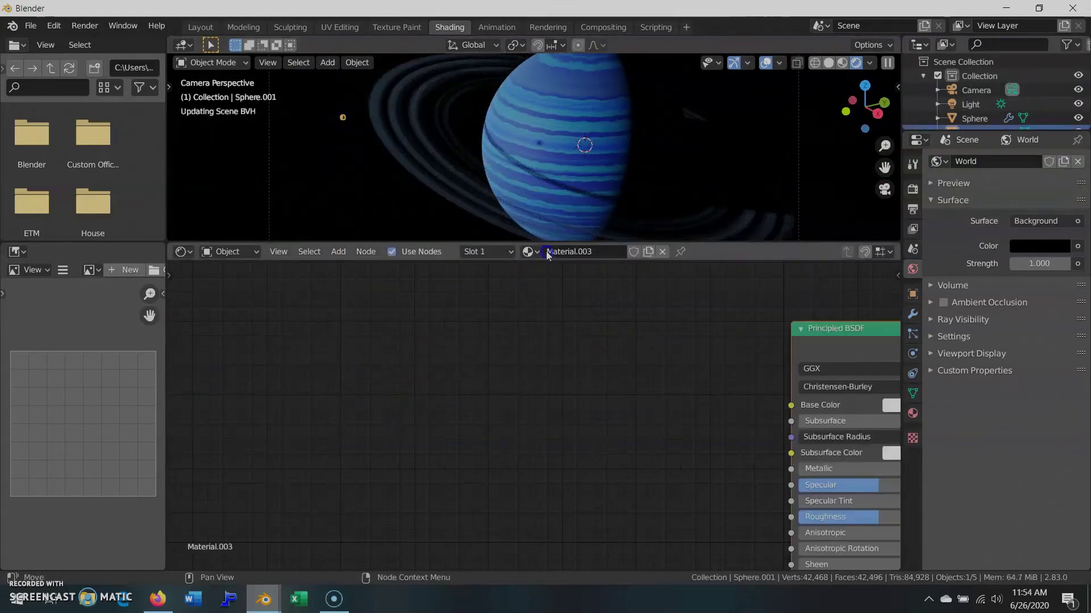
pyautogui.press('Home')
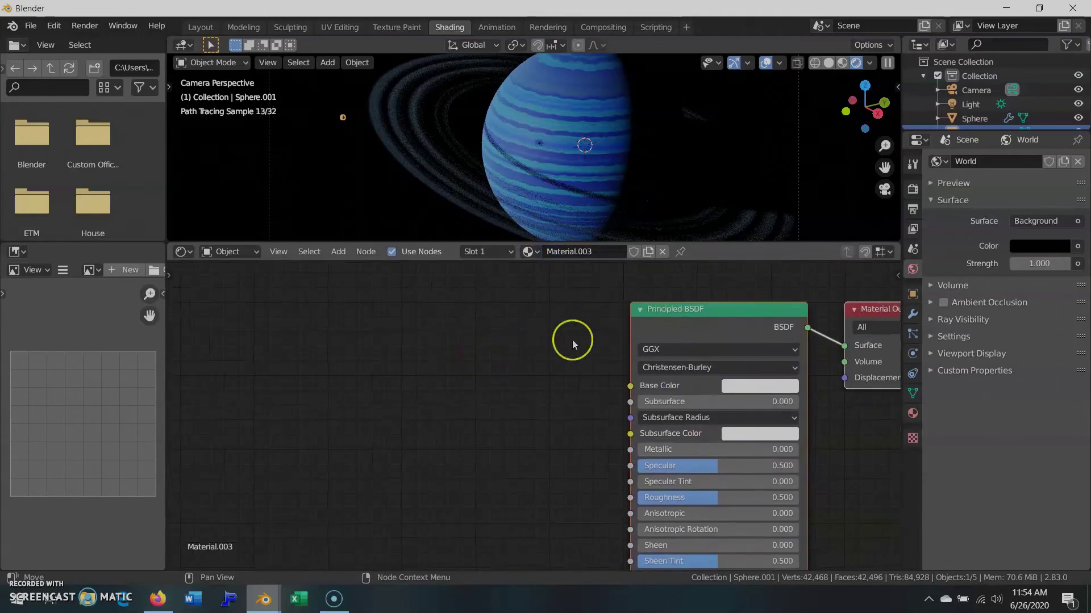
pyautogui.hotkey('shift', 'a')
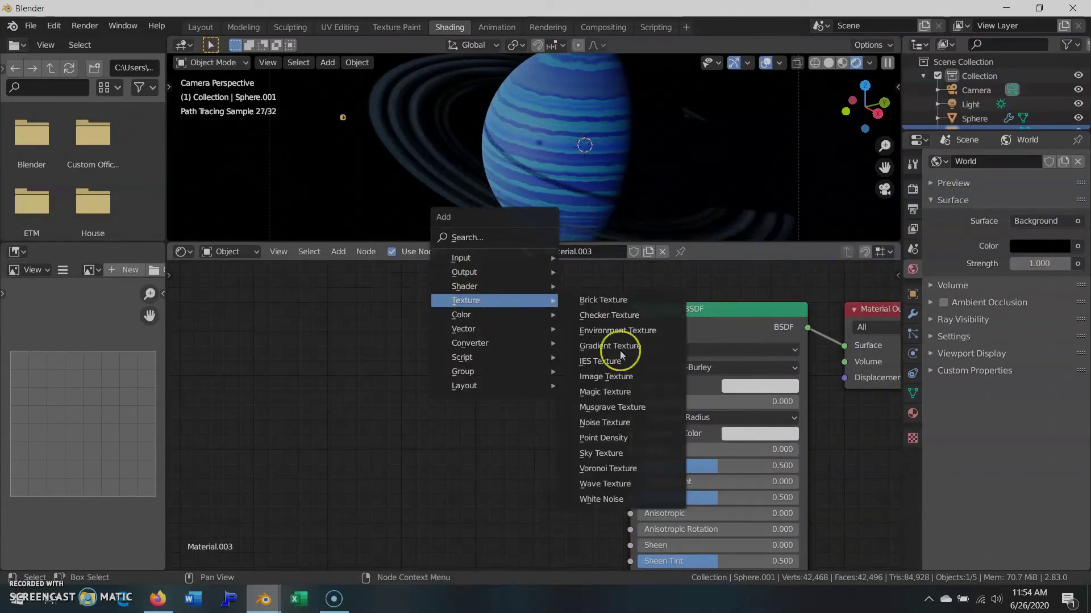
pyautogui.click(604, 422)
pyautogui.click(250, 291)
pyautogui.moveTo(273, 142)
pyautogui.mouseDown(button='middle')
pyautogui.moveTo(435, 176)
pyautogui.moveTo(503, 146)
pyautogui.moveTo(517, 165)
pyautogui.mouseUp(button='middle')
pyautogui.press('KP_0')
# Subdivide the moon at level 1 and shade it smooth.
pyautogui.hotkey('ctrl', '1')
pyautogui.rightClick(525, 144)
pyautogui.click(524, 140)
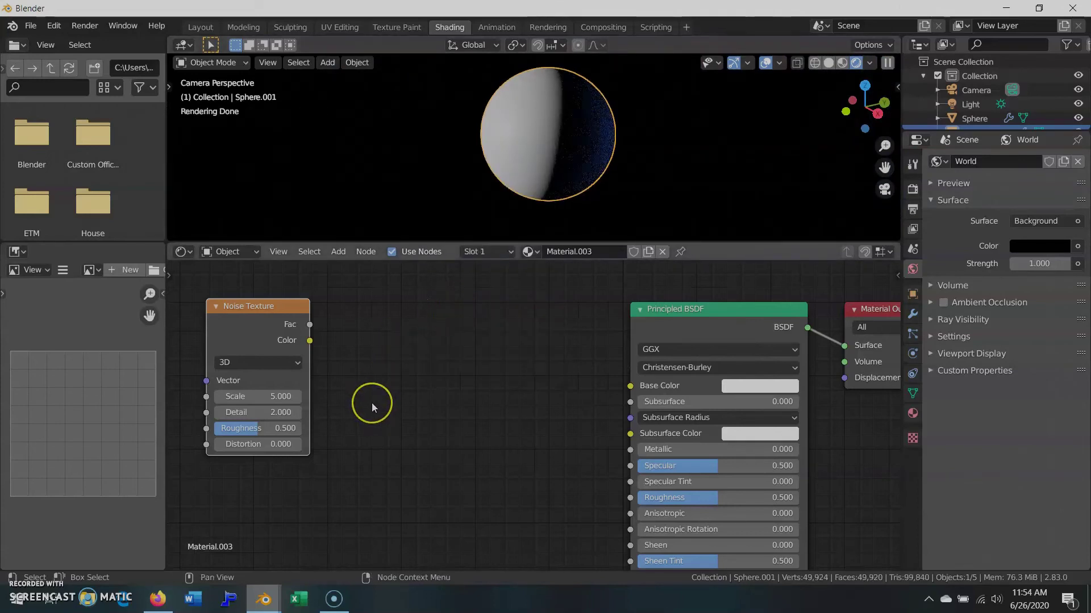
# Add a Bump node linking noise Fac to Height and Bump Normal to the shader Normal.
pyautogui.hotkey('shift', 'a')
pyautogui.click(328, 340)
pyautogui.write('bump')
pyautogui.press('Return')
pyautogui.click(409, 373)
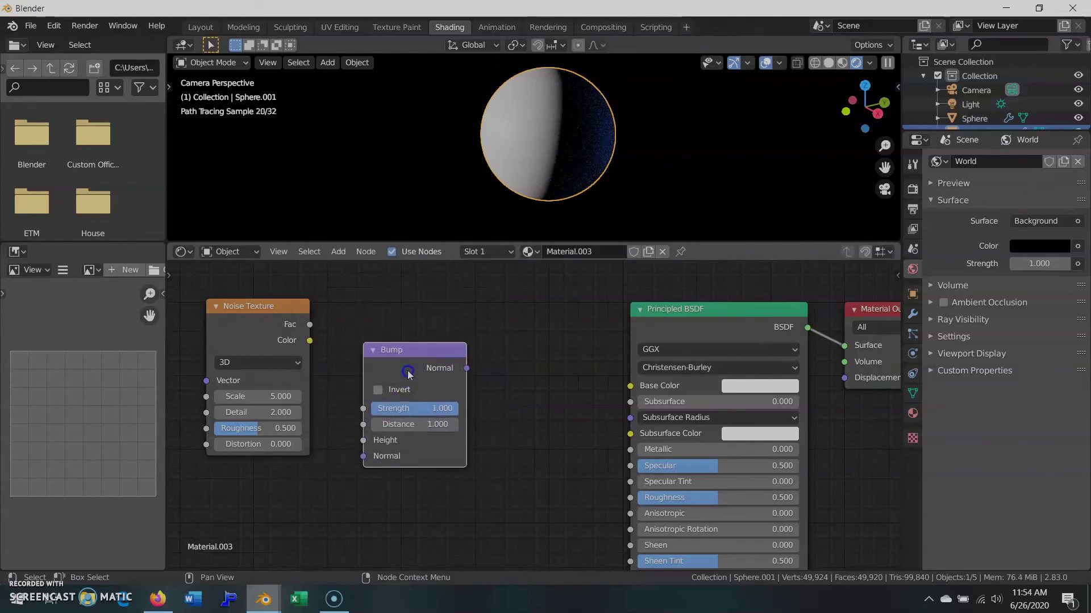
pyautogui.moveTo(311, 329); pyautogui.dragTo(363, 441)
pyautogui.moveTo(445, 364); pyautogui.dragTo(538, 400)
pyautogui.moveTo(539, 400)
pyautogui.mouseDown(button='middle')
pyautogui.moveTo(455, 446)
pyautogui.moveTo(389, 343)
pyautogui.mouseUp(button='middle')
pyautogui.moveTo(388, 343); pyautogui.dragTo(504, 529)
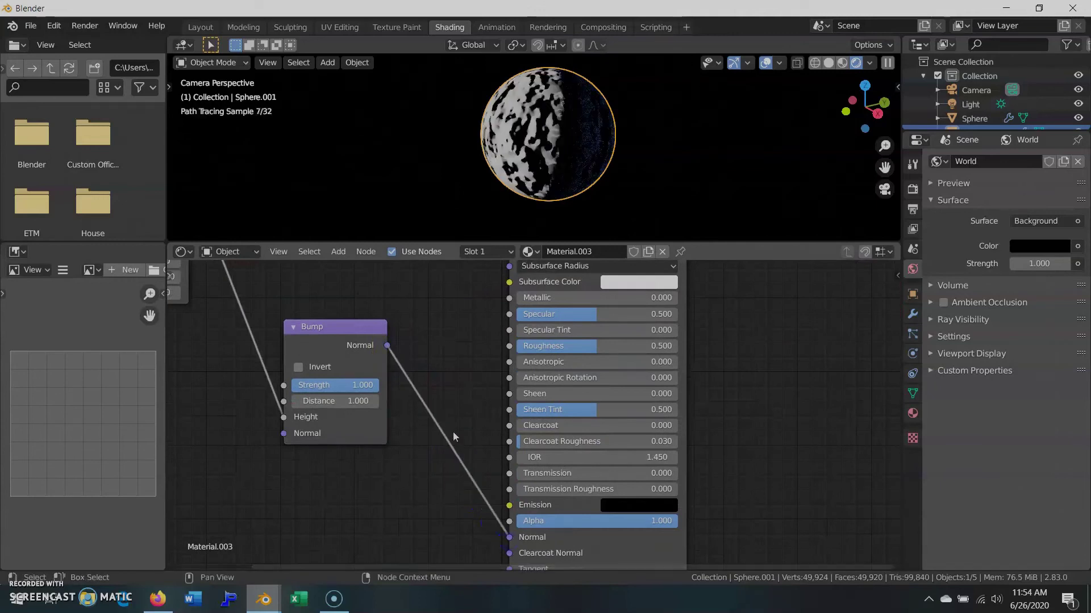
pyautogui.moveTo(452, 431); pyautogui.dragTo(467, 432, button='middle')
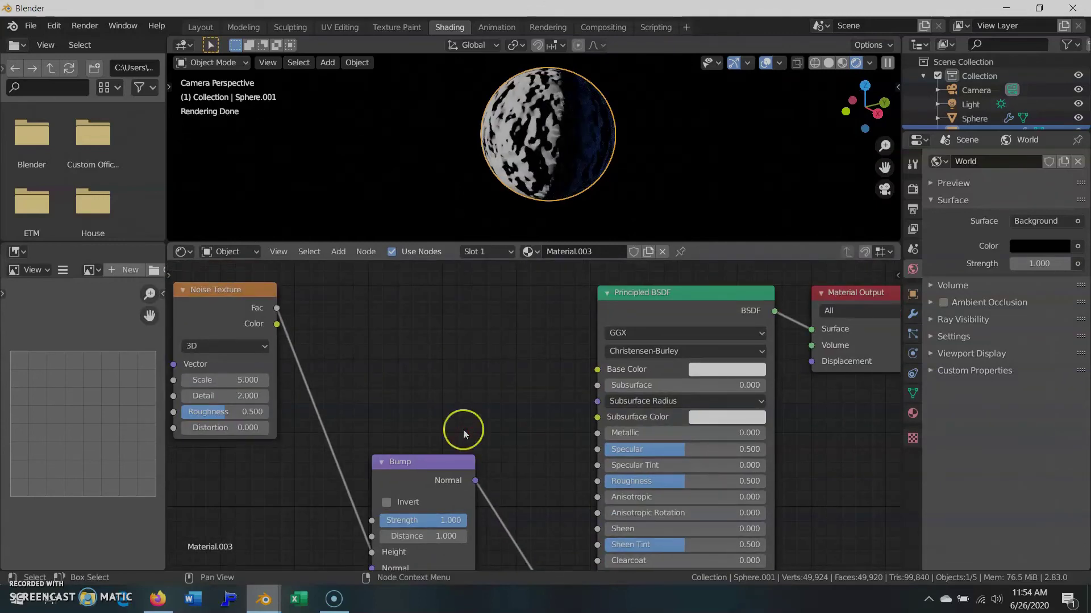
# Set the moon noise Scale to 2.9 and Detail to 5.
pyautogui.moveTo(352, 413); pyautogui.dragTo(398, 418, button='middle')
pyautogui.moveTo(280, 384); pyautogui.dragTo(266, 386)
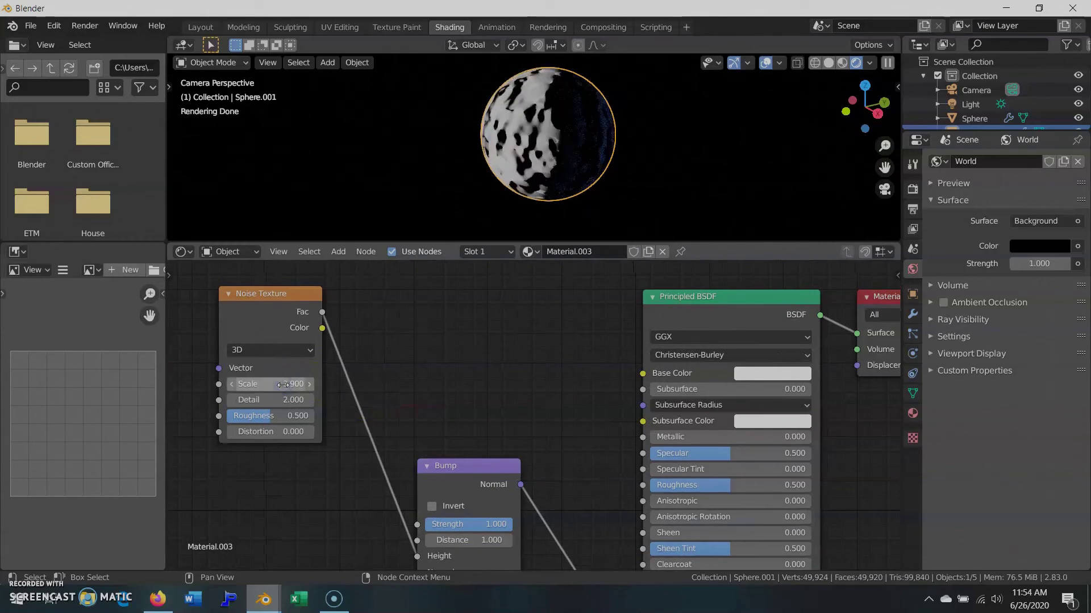
pyautogui.click(278, 417)
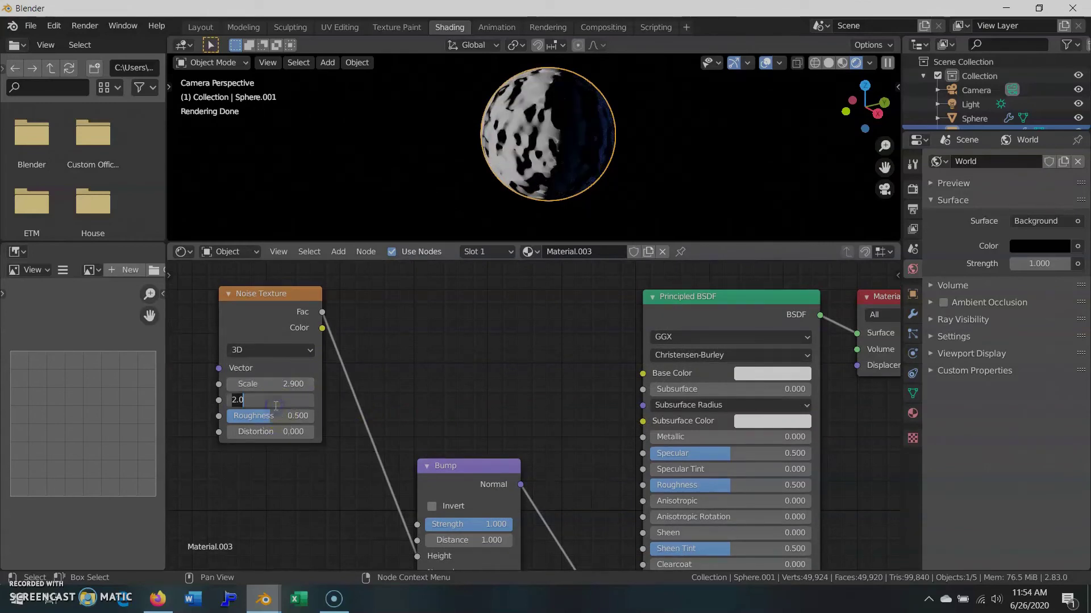
pyautogui.write('5')
pyautogui.press('Return')
pyautogui.scroll(2, 554, 142)
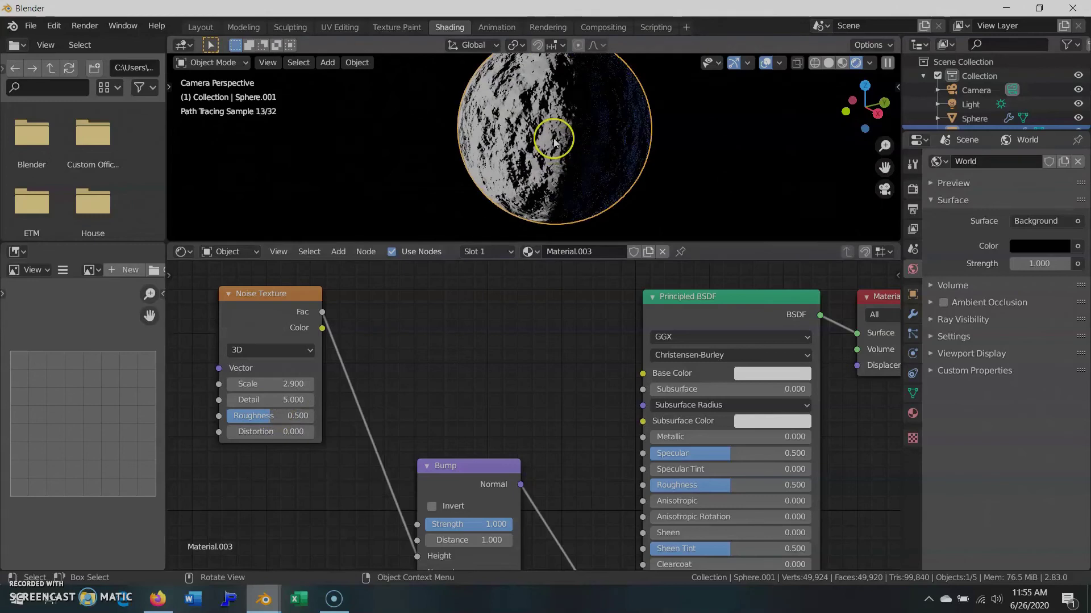
pyautogui.keyDown('shift'); pyautogui.moveTo(553, 142); pyautogui.dragTo(526, 151, button='middle'); pyautogui.keyUp('shift')
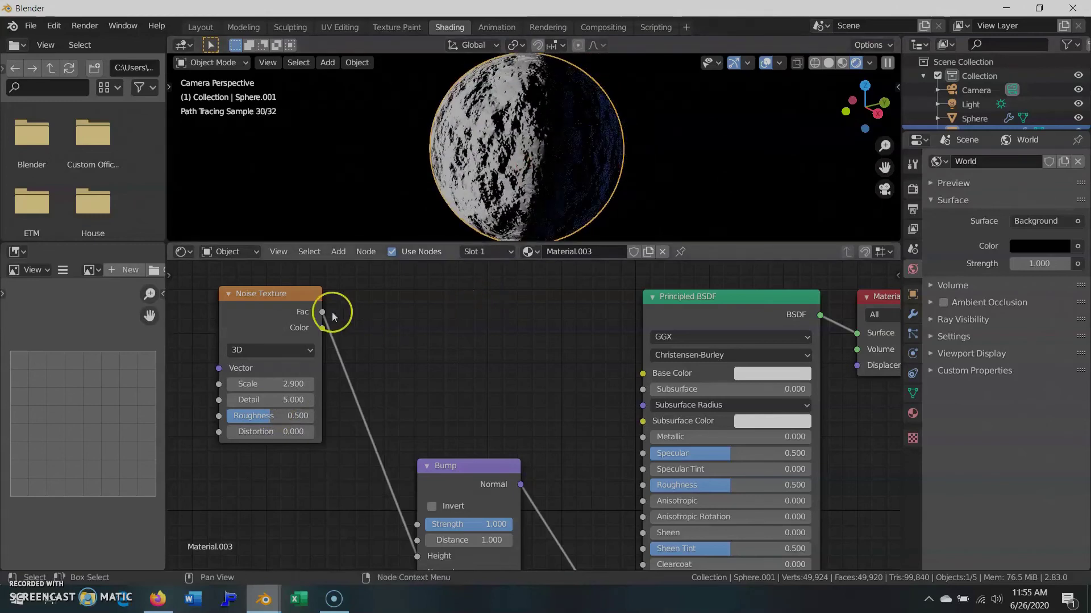
# Drive the shader's Metallic with noise Fac and make room before the output.
pyautogui.moveTo(322, 313); pyautogui.dragTo(643, 437)
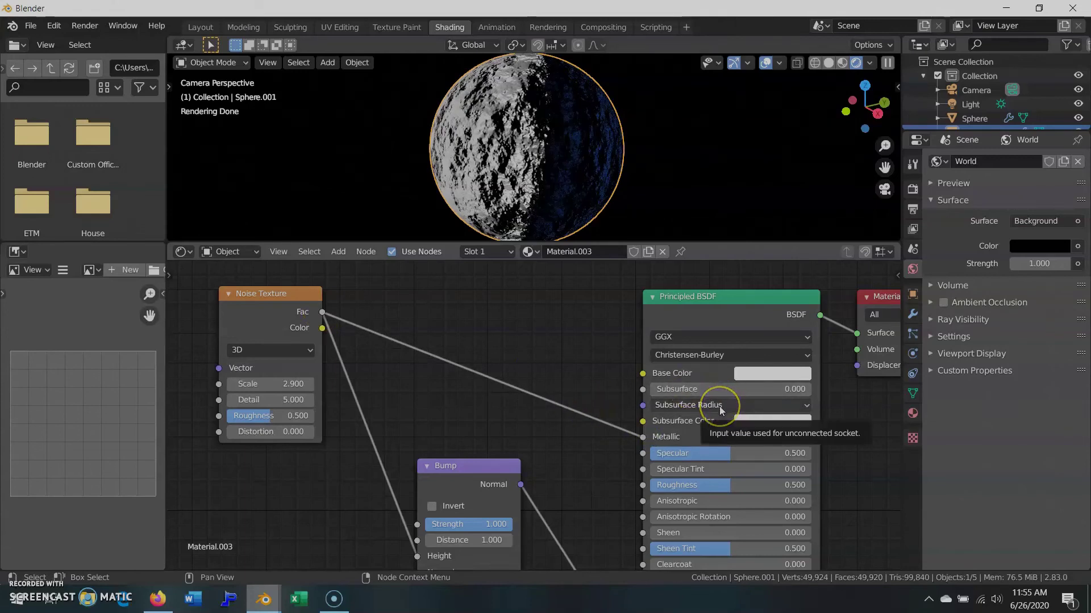
pyautogui.moveTo(721, 407); pyautogui.dragTo(427, 422, button='middle')
pyautogui.moveTo(591, 313); pyautogui.dragTo(826, 359)
pyautogui.moveTo(826, 359); pyautogui.dragTo(735, 368, button='middle')
pyautogui.hotkey('shift', 'a')
# Insert a Mix Shader before the moon output and link a Diffuse BSDF into it.
pyautogui.click(653, 215)
pyautogui.click(638, 341)
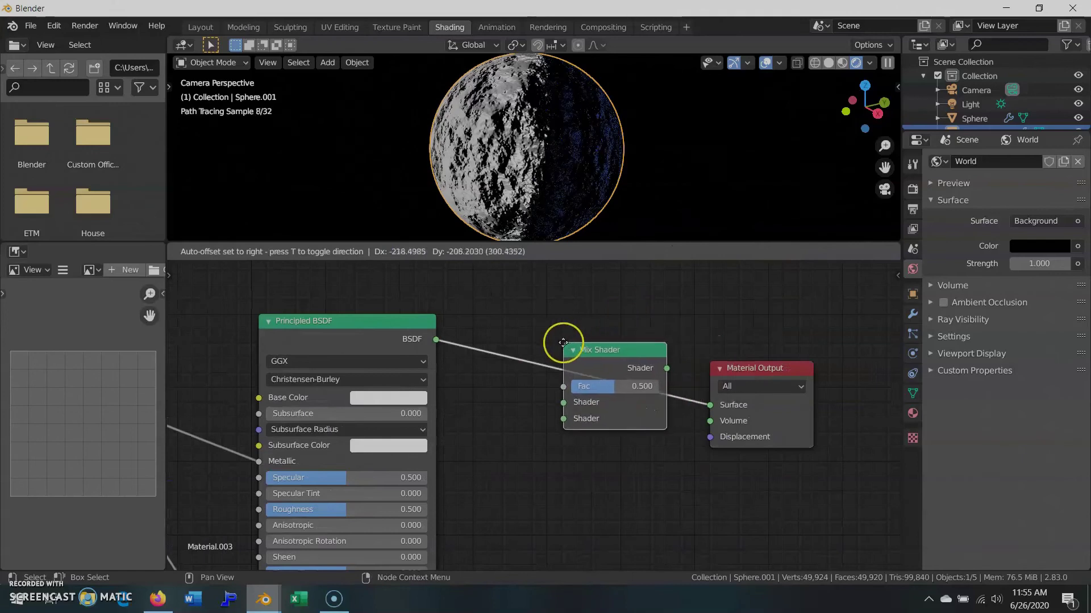
pyautogui.hotkey('shift', 'a')
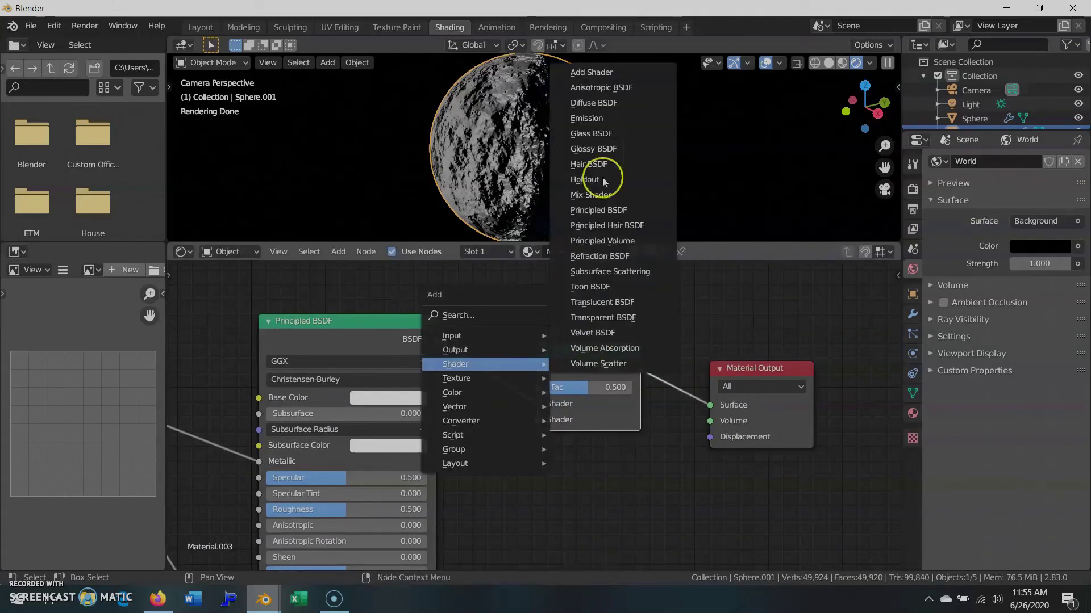
pyautogui.click(590, 103)
pyautogui.click(514, 460)
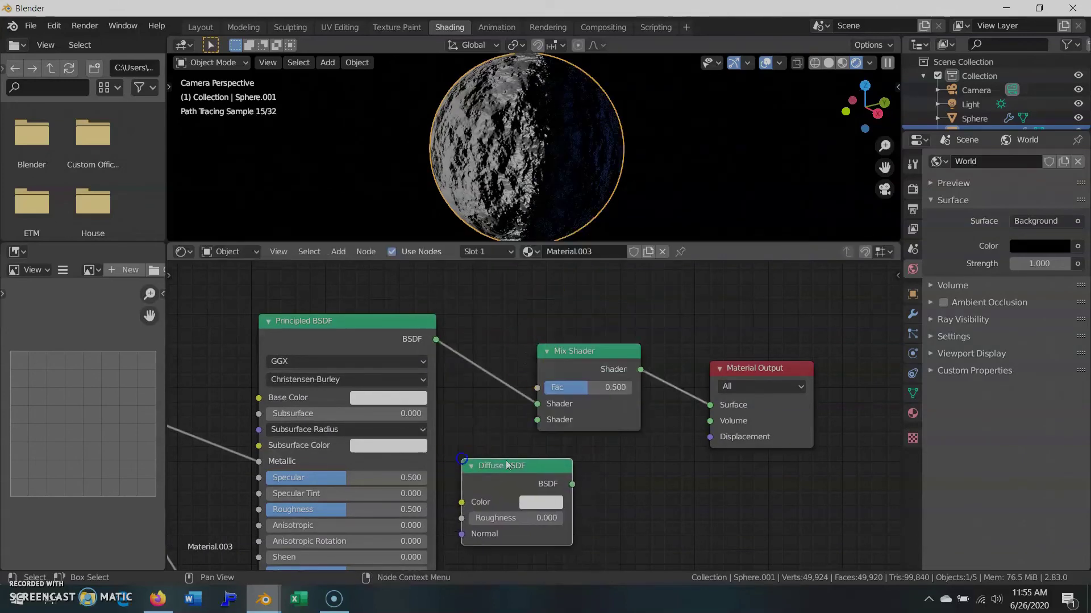
pyautogui.moveTo(572, 484); pyautogui.dragTo(536, 410)
pyautogui.moveTo(518, 293); pyautogui.dragTo(564, 334, button='middle')
# Drive the Mix Shader Fac with Layer Weight Facing at Blend 0.200.
pyautogui.hotkey('shift', 'a')
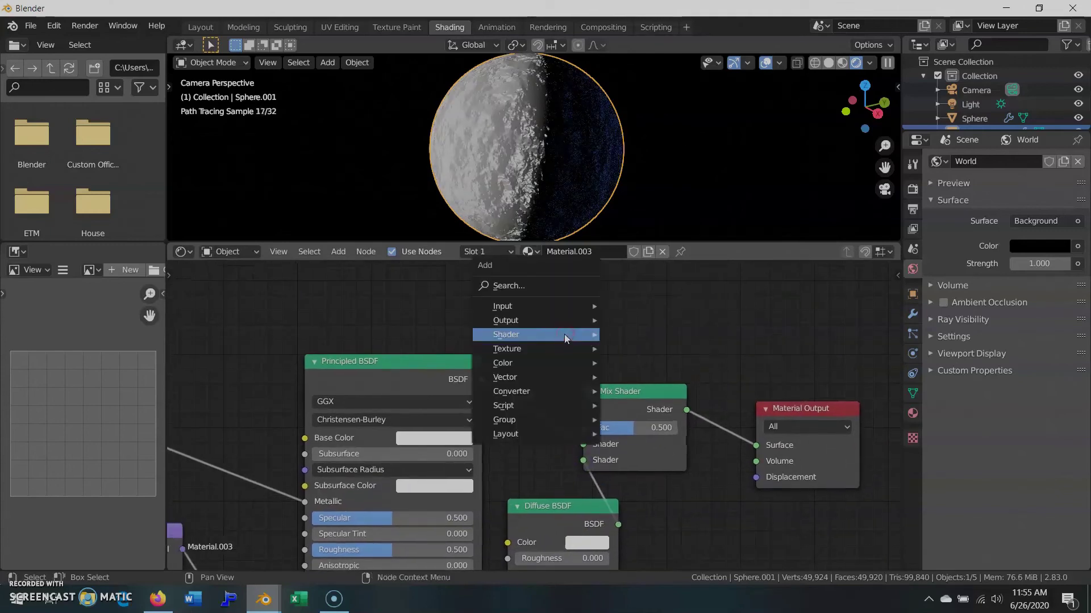
pyautogui.click(653, 138)
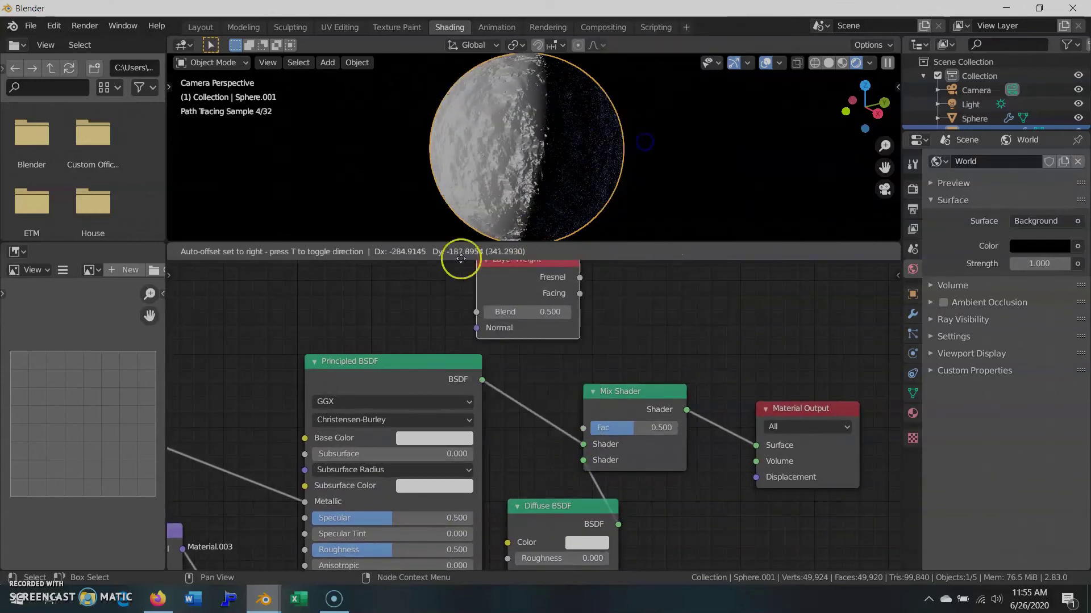
pyautogui.moveTo(536, 294); pyautogui.dragTo(756, 445)
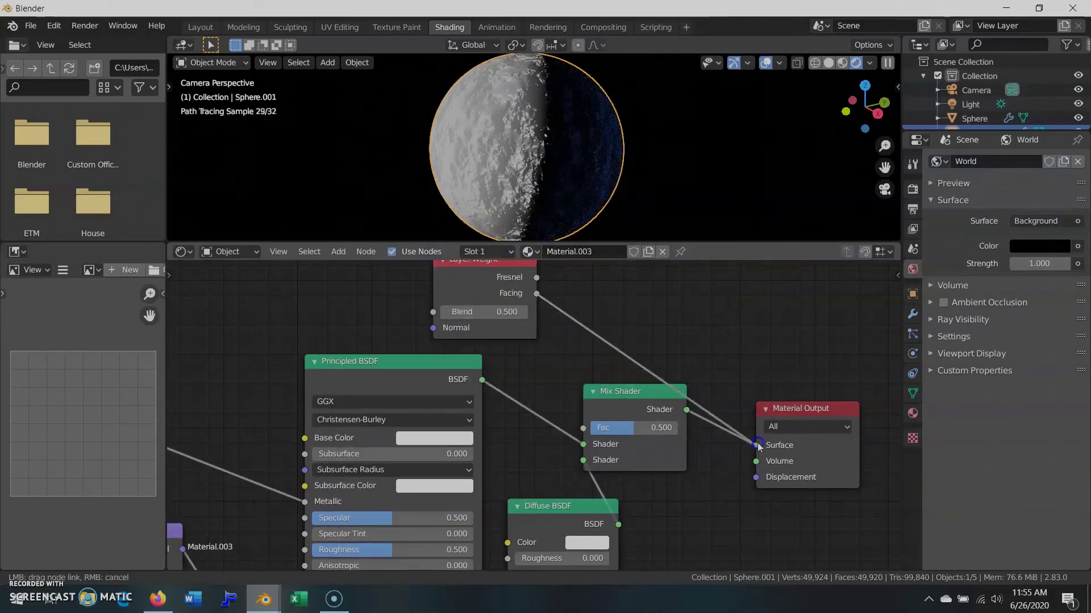
pyautogui.click(444, 312)
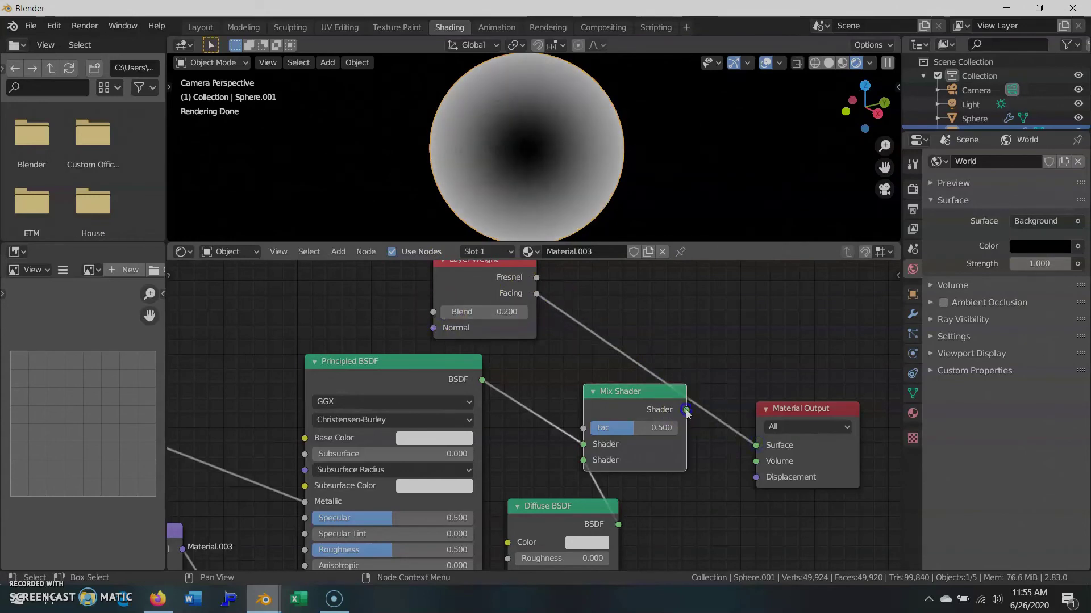
pyautogui.moveTo(686, 410); pyautogui.dragTo(756, 445)
pyautogui.moveTo(536, 294); pyautogui.dragTo(580, 428)
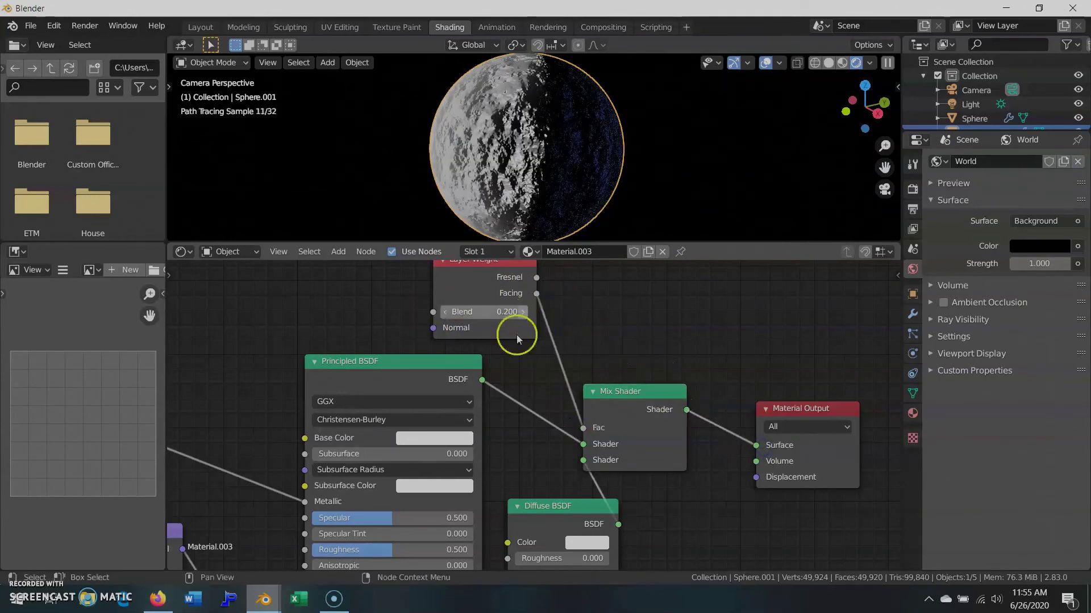
pyautogui.moveTo(516, 335); pyautogui.dragTo(530, 211, button='middle')
# Make the Diffuse colour a muted pink and eyedrop it into Base Color.
pyautogui.click(601, 422)
pyautogui.click(636, 284)
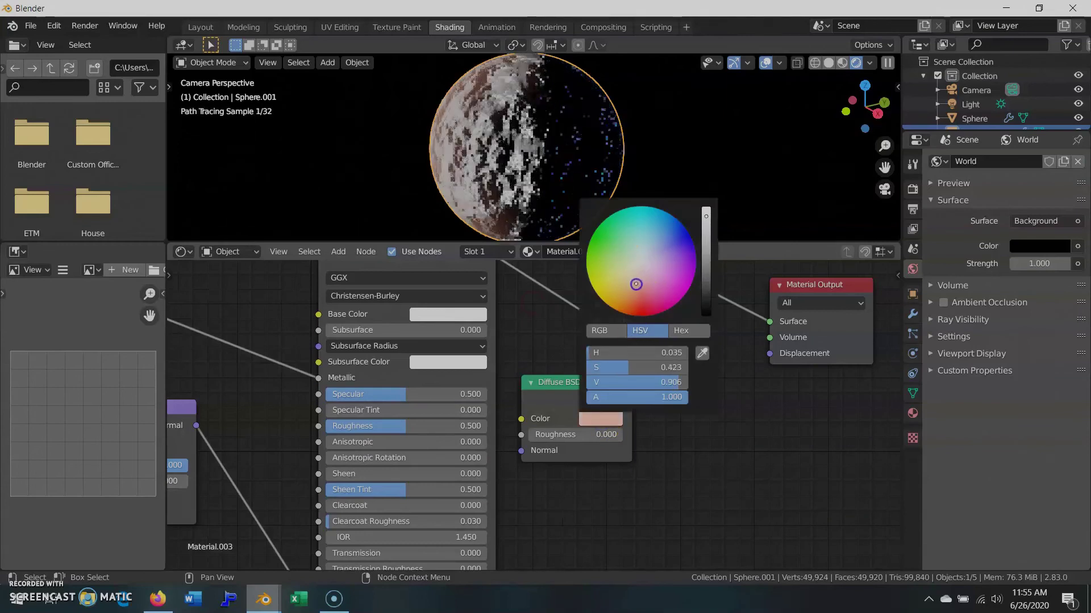
pyautogui.click(706, 245)
pyautogui.moveTo(634, 283); pyautogui.dragTo(638, 276)
pyautogui.click(470, 314)
pyautogui.click(532, 248)
pyautogui.click(605, 419)
pyautogui.moveTo(508, 124)
pyautogui.mouseDown(button='middle')
pyautogui.moveTo(628, 144)
pyautogui.moveTo(471, 107)
pyautogui.moveTo(483, 112)
pyautogui.mouseUp(button='middle')
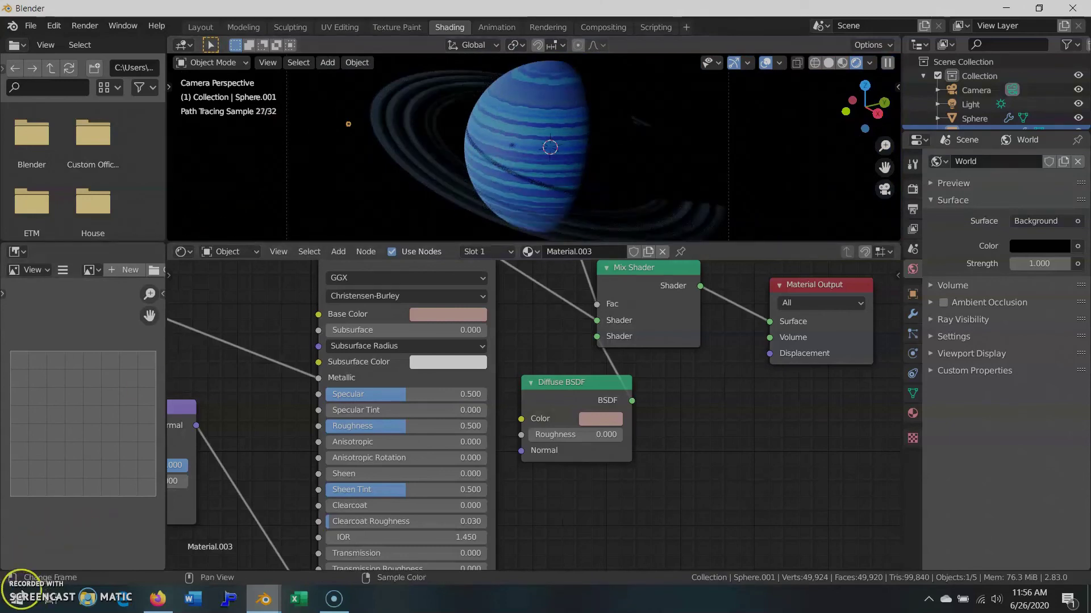
# In Layout, set render samples to 64 and resolution percentage to 50%.
pyautogui.click(206, 34)
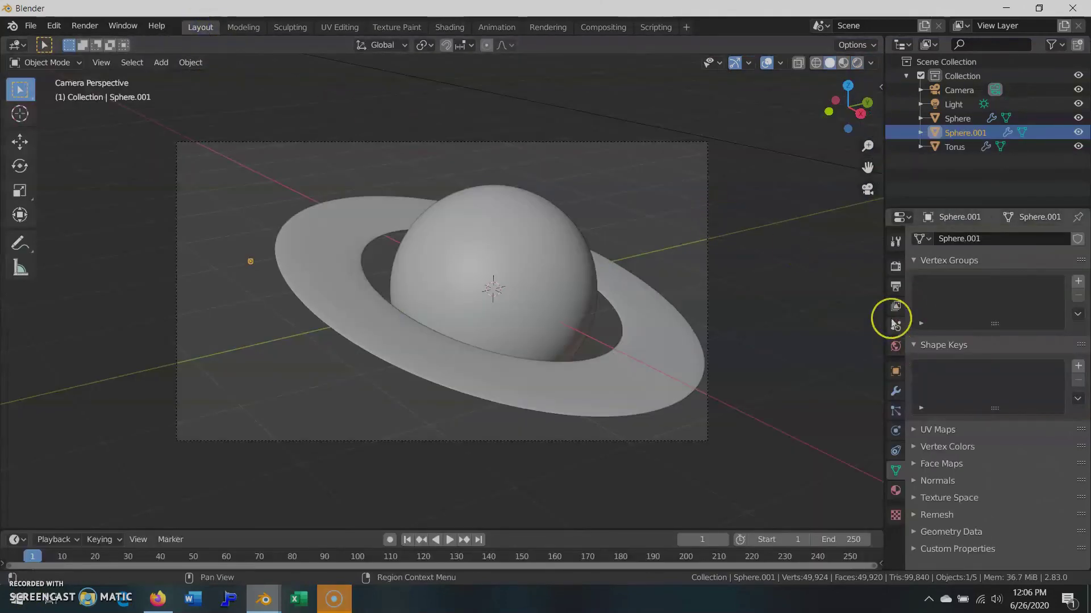
pyautogui.click(896, 270)
pyautogui.click(932, 522)
pyautogui.scroll(-5, 969, 459)
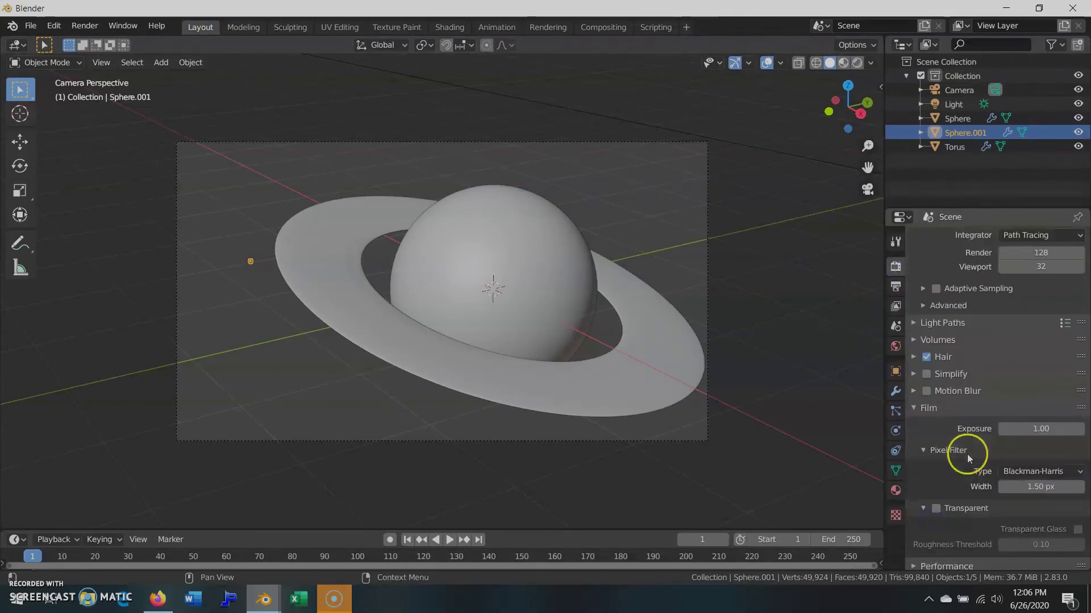
pyautogui.scroll(5, 915, 368)
pyautogui.click(1043, 367)
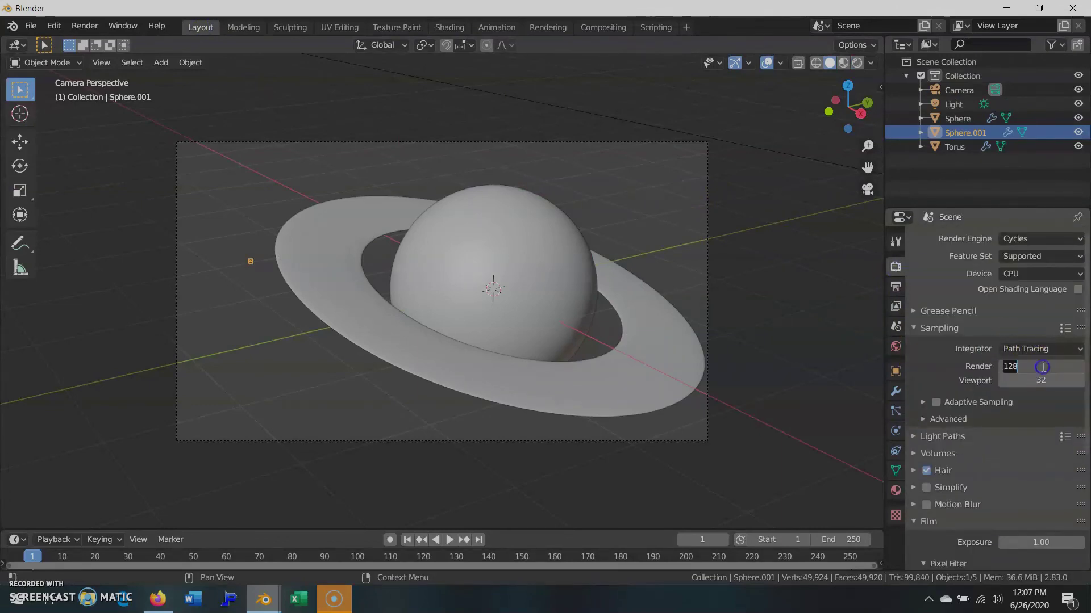
pyautogui.write('64')
pyautogui.click(896, 286)
pyautogui.click(1037, 284)
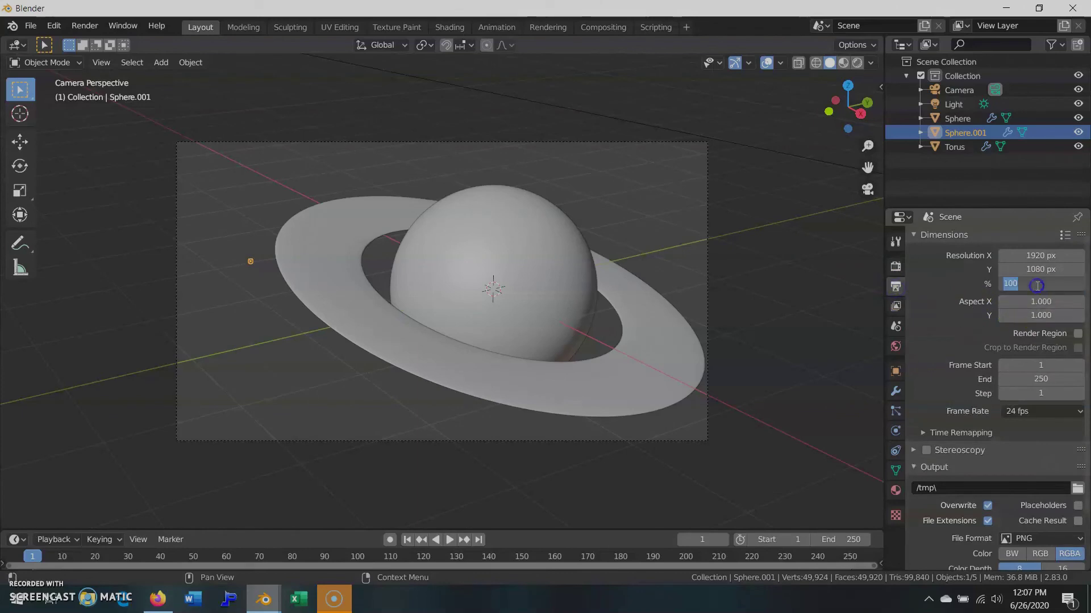
# Render the ringed planet as an image, then close the render window and move to Compositing.
pyautogui.click(85, 25)
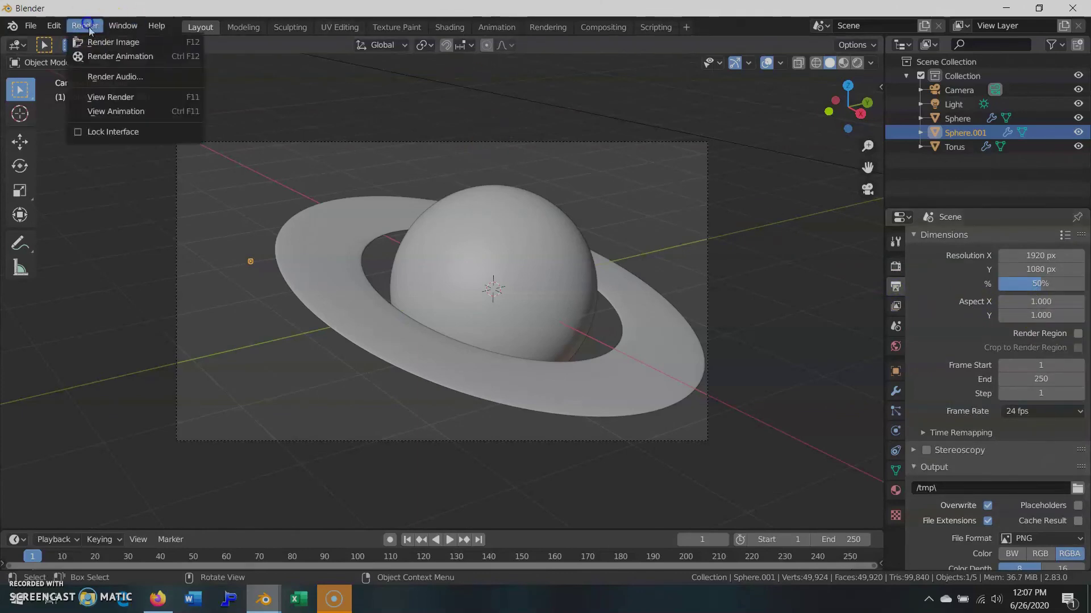
pyautogui.click(108, 42)
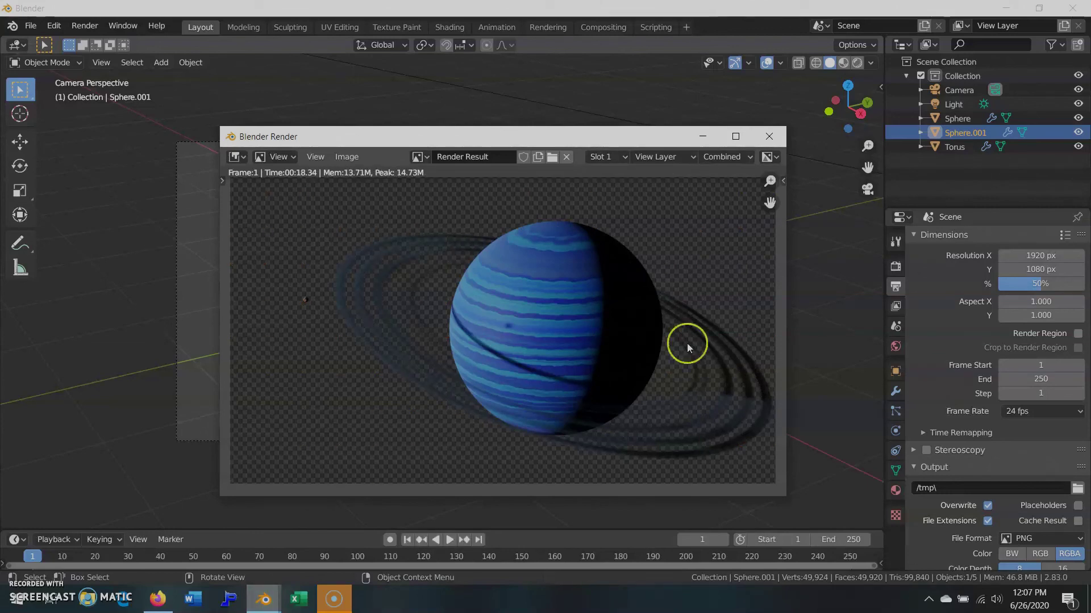
pyautogui.click(765, 144)
pyautogui.click(603, 27)
# Enable compositing nodes and connect the Render Layers image to a new Viewer node.
pyautogui.click(159, 45)
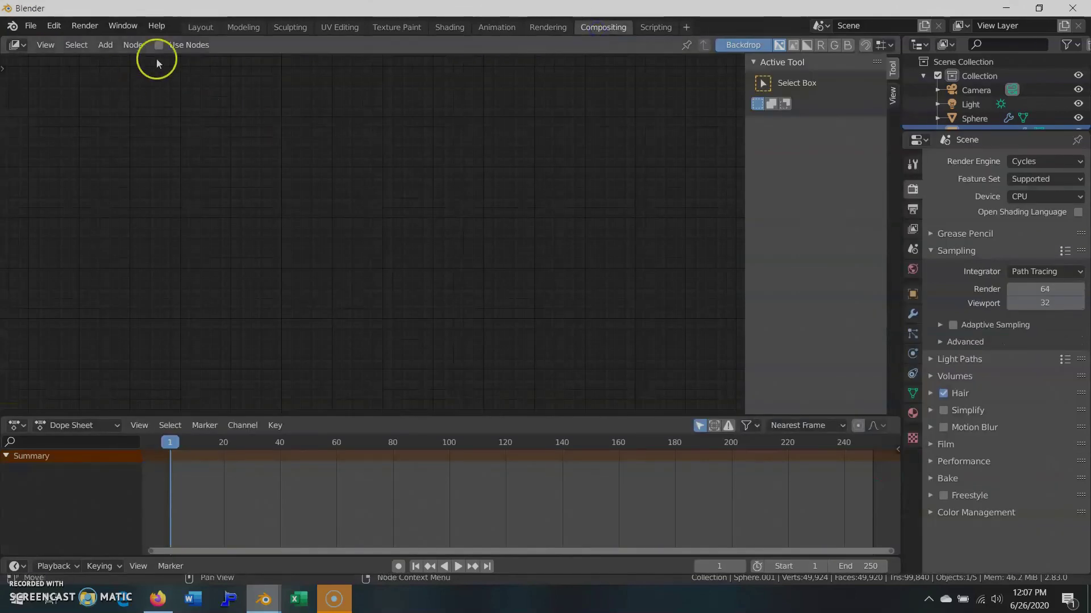
pyautogui.press('n')
pyautogui.moveTo(540, 118); pyautogui.dragTo(799, 135)
pyautogui.moveTo(398, 130); pyautogui.dragTo(70, 126)
pyautogui.hotkey('shift', 'a')
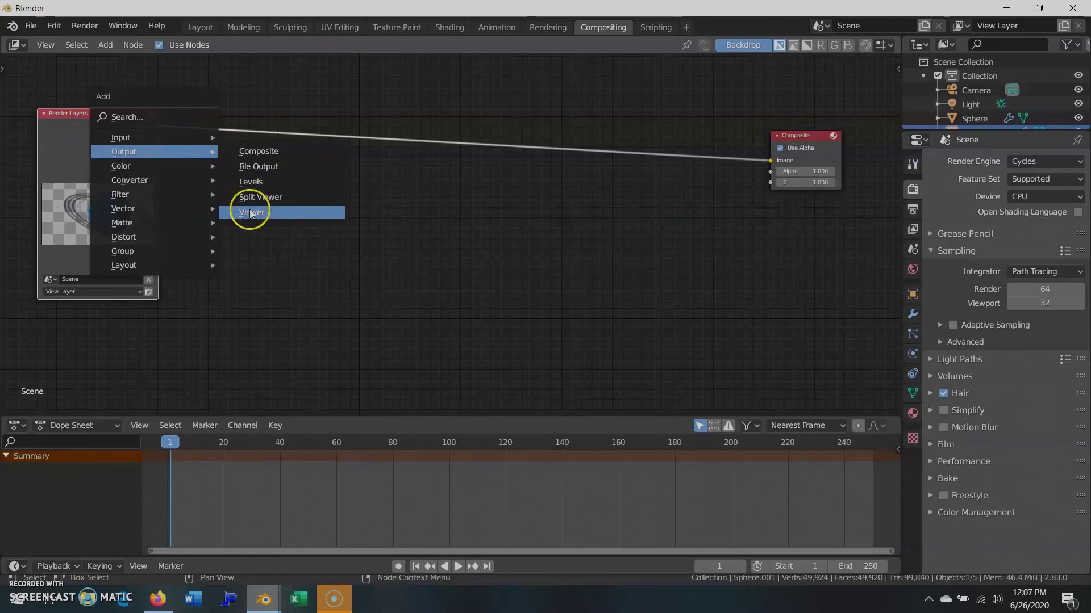
pyautogui.click(244, 214)
pyautogui.click(770, 250)
pyautogui.moveTo(767, 243); pyautogui.dragTo(150, 126)
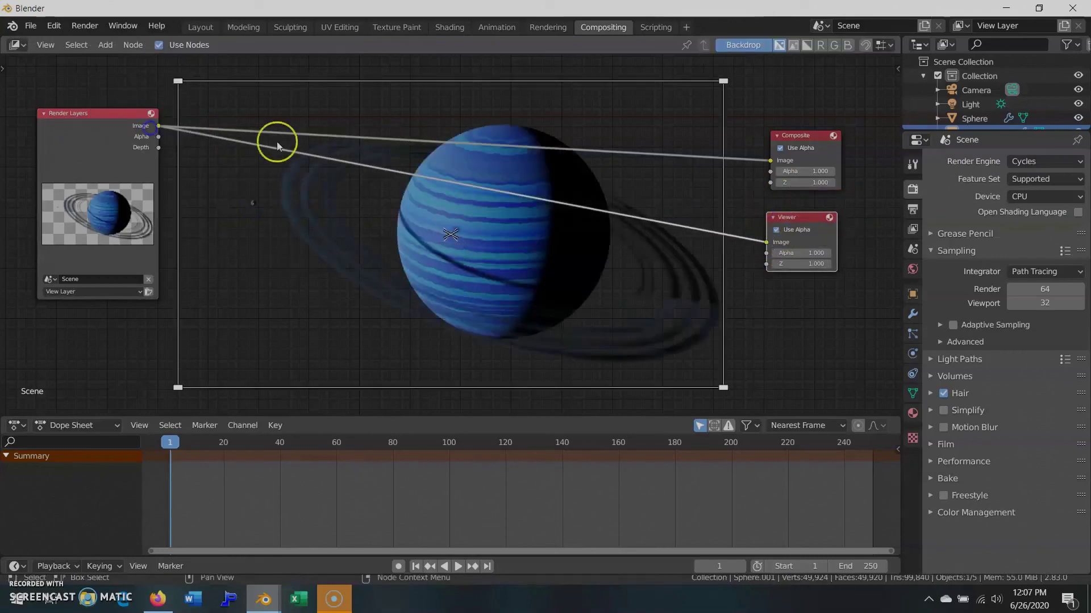
pyautogui.keyDown('shift'); pyautogui.moveTo(743, 132); pyautogui.dragTo(708, 250, button='right'); pyautogui.keyUp('shift')
# Insert a Fast Gaussian Blur node on the render link with 4% X and Y size.
pyautogui.hotkey('shift', 'a')
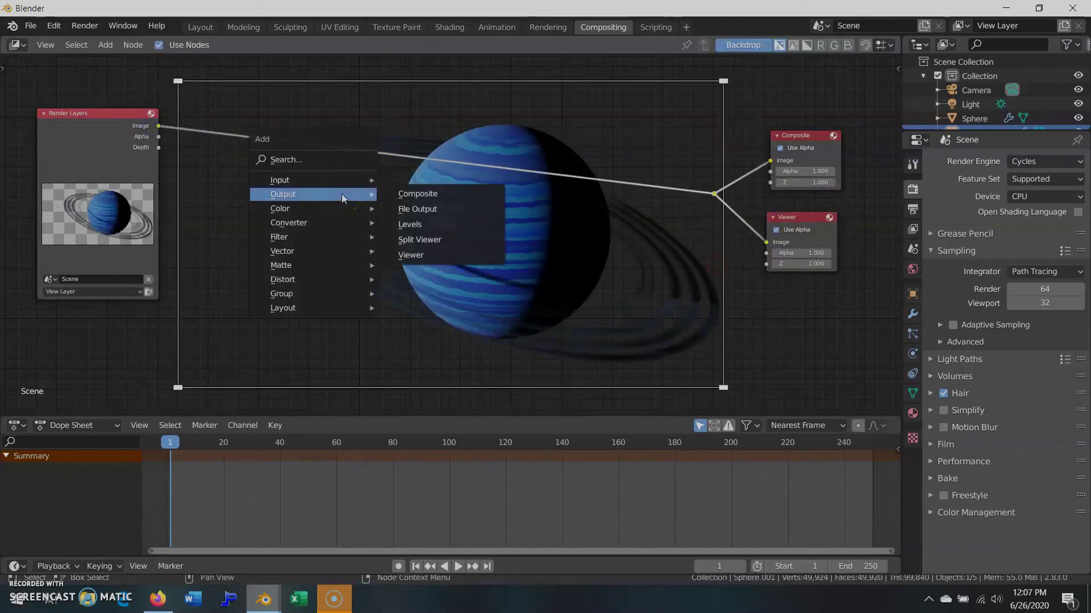
pyautogui.click(404, 268)
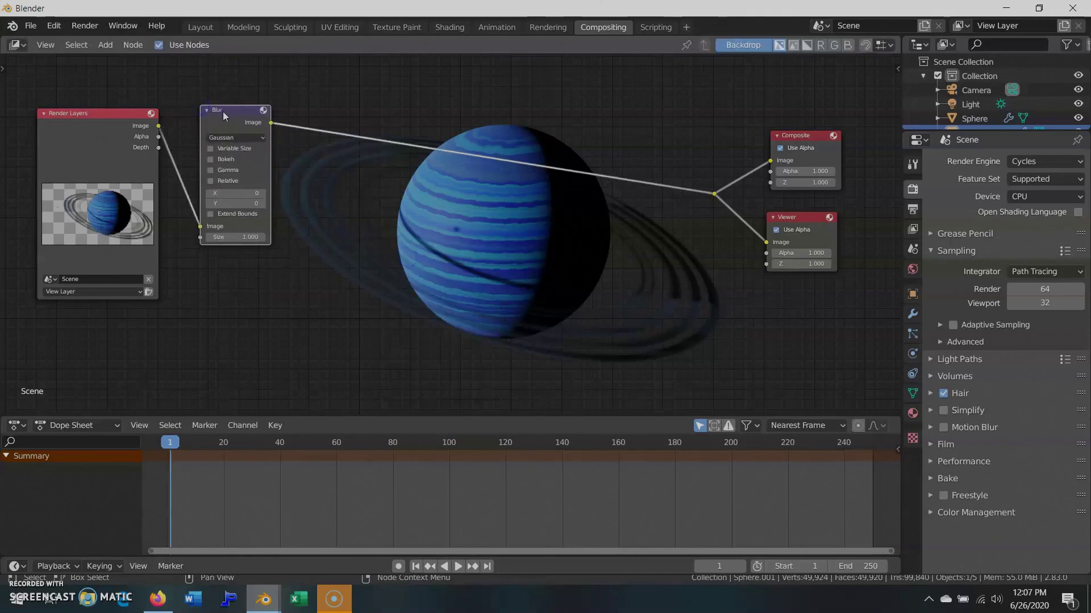
pyautogui.click(183, 175)
pyautogui.click(220, 206)
pyautogui.click(211, 272)
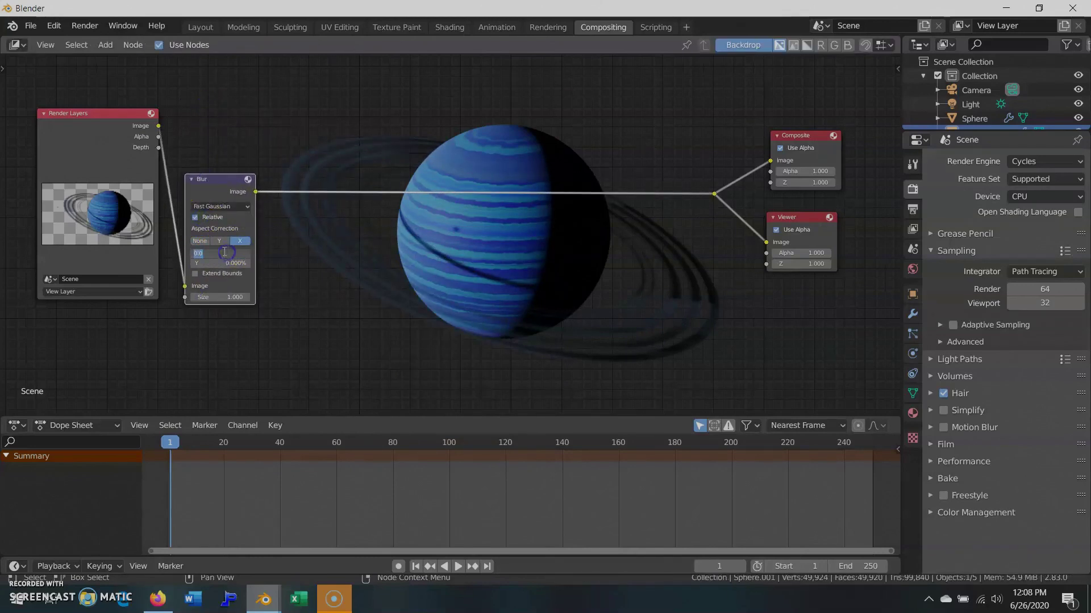
pyautogui.press('Tab')
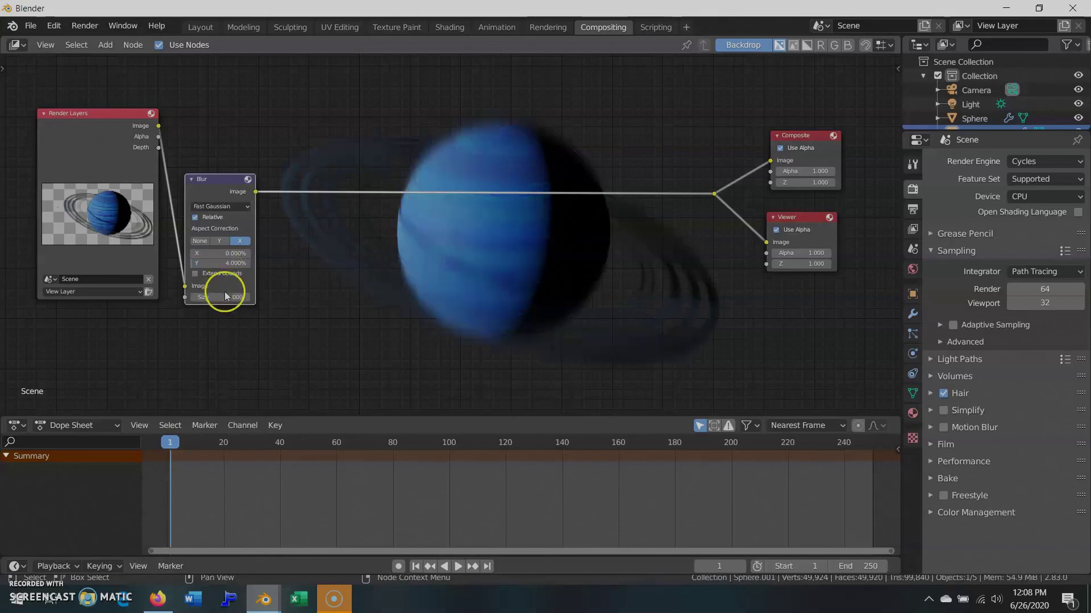
pyautogui.press('Return')
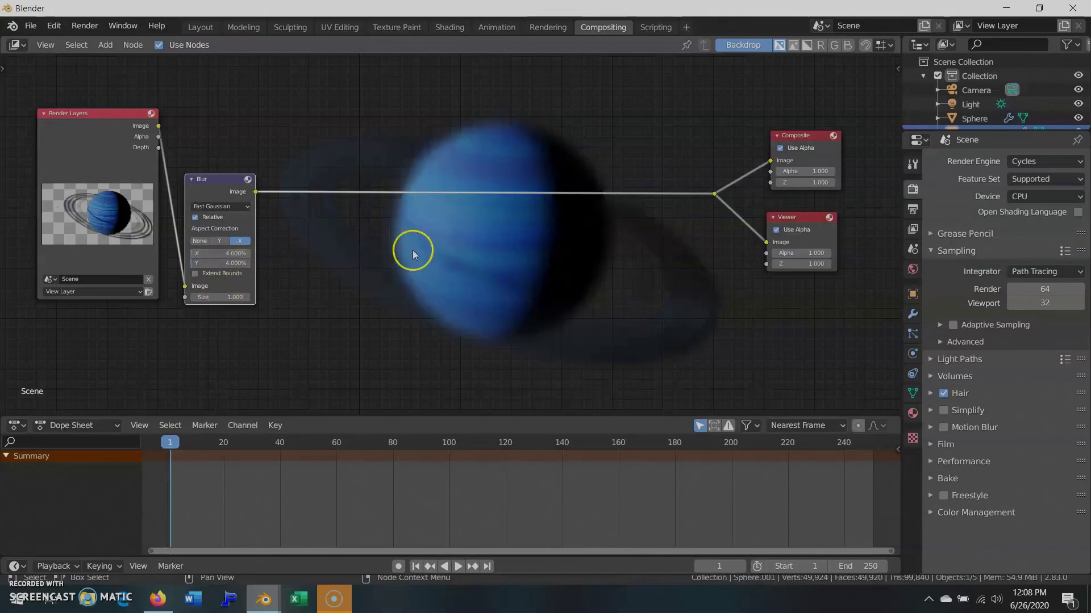
pyautogui.hotkey('shift', 'a')
# Add an Alpha Over node after the Blur, using the blurred image over a black background.
pyautogui.click(495, 219)
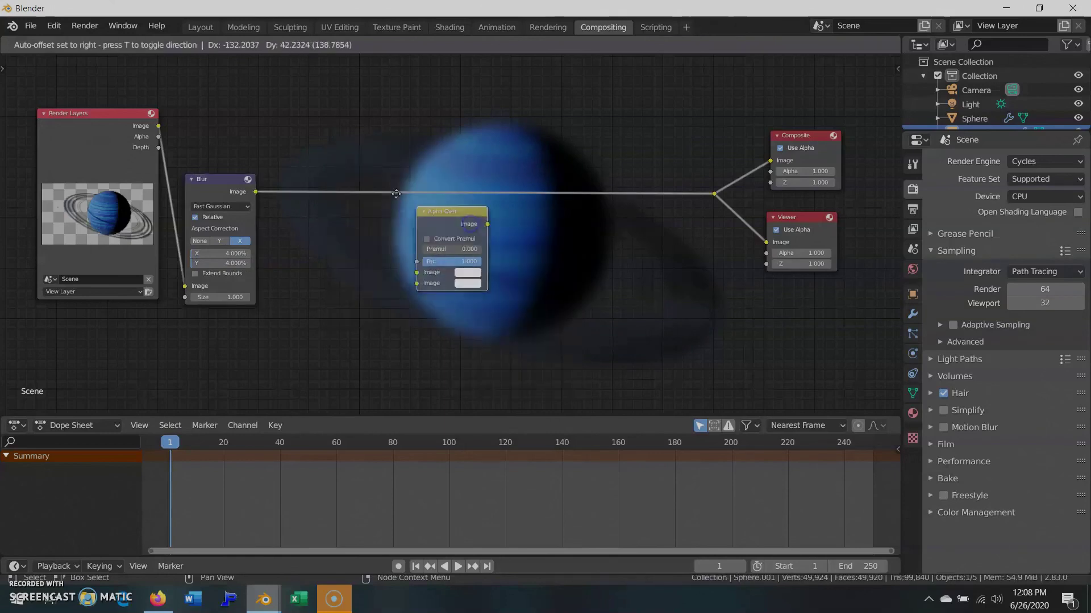
pyautogui.click(360, 155)
pyautogui.moveTo(359, 218); pyautogui.dragTo(359, 229)
pyautogui.moveTo(396, 165); pyautogui.dragTo(334, 142)
pyautogui.click(349, 195)
pyautogui.moveTo(422, 85); pyautogui.dragTo(421, 135)
# Add a second Alpha Over fed by the original render, and set the glow Fac to 0.427.
pyautogui.hotkey('shift', 'a')
pyautogui.click(454, 212)
pyautogui.click(444, 149)
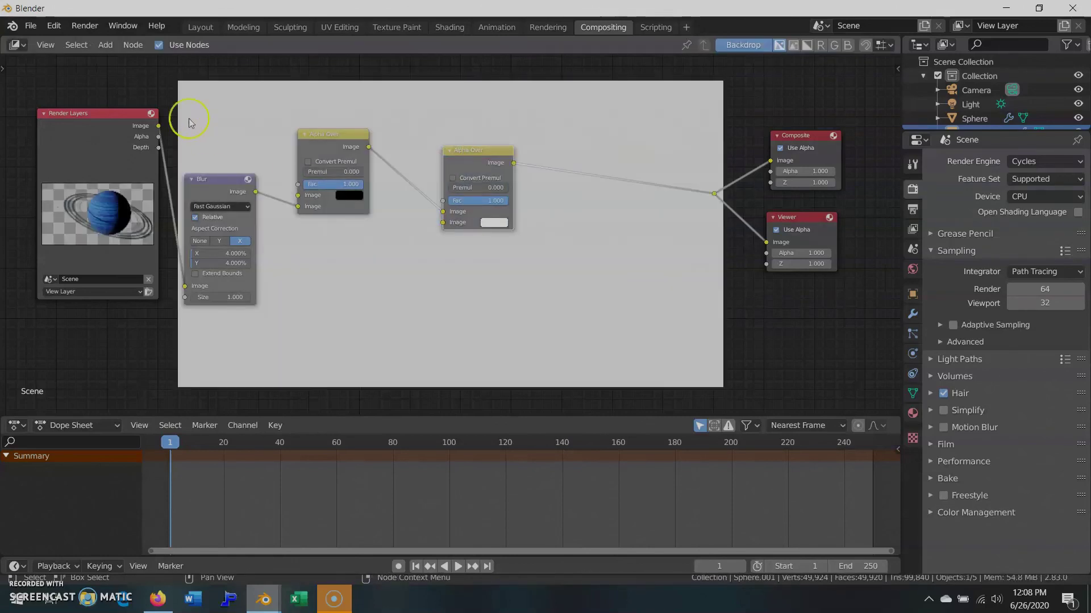
pyautogui.moveTo(158, 126); pyautogui.dragTo(443, 223)
pyautogui.moveTo(338, 183)
pyautogui.mouseDown()
pyautogui.moveTo(310, 184)
pyautogui.moveTo(322, 230)
pyautogui.mouseUp()
pyautogui.moveTo(329, 185); pyautogui.dragTo(323, 221)
pyautogui.moveTo(480, 164); pyautogui.dragTo(440, 165)
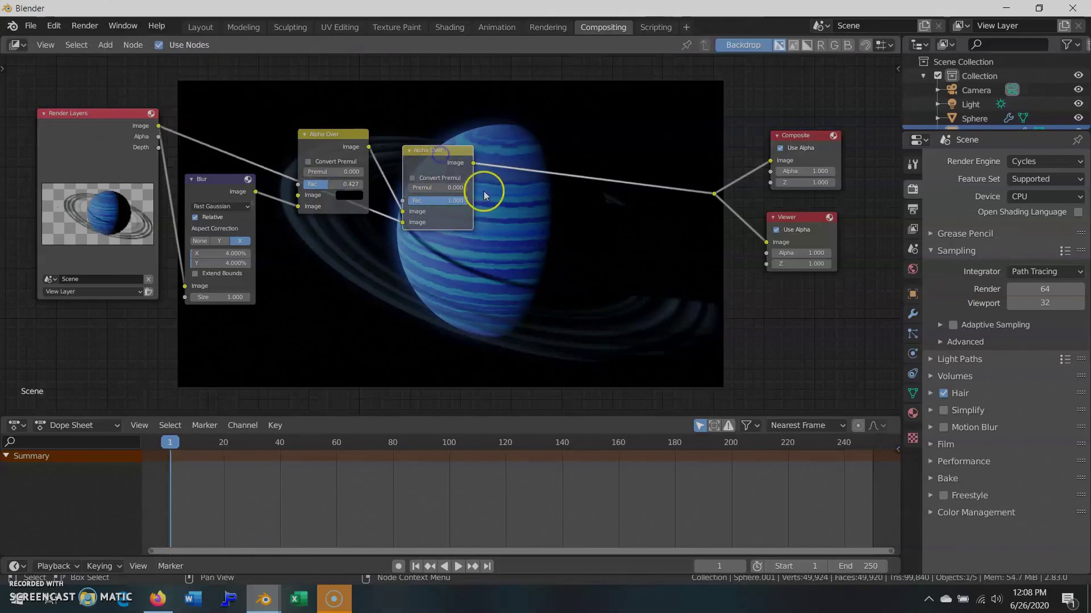
# Add a 1.1 Gamma node before the outputs and view the Viewer Node in the Rendering workspace.
pyautogui.hotkey('shift', 'a')
pyautogui.click(547, 252)
pyautogui.click(604, 199)
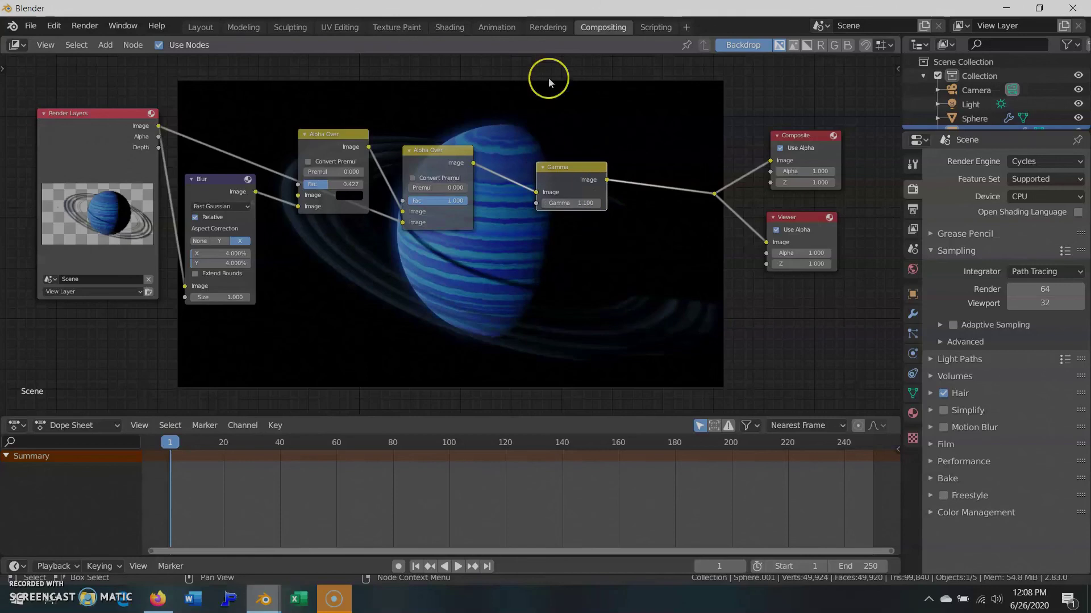
pyautogui.click(547, 28)
pyautogui.click(384, 50)
pyautogui.click(377, 80)
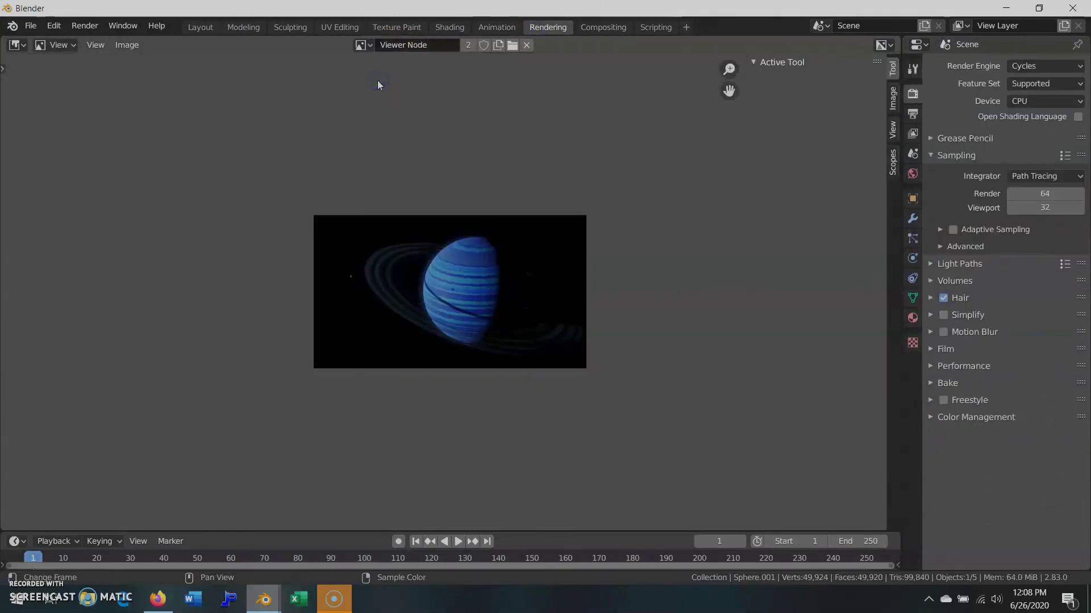
pyautogui.scroll(2, 361, 284)
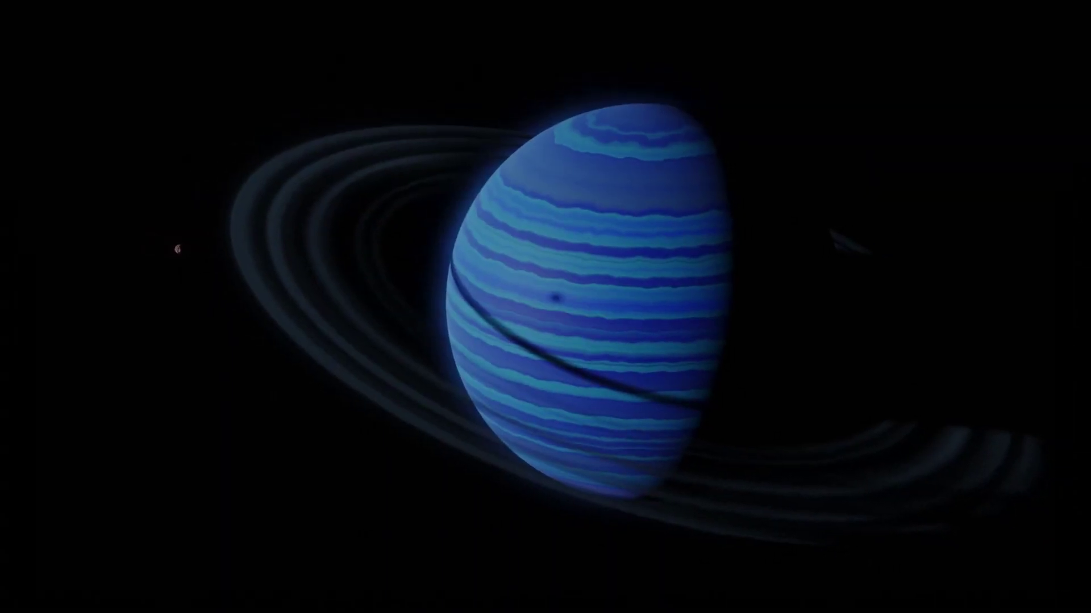